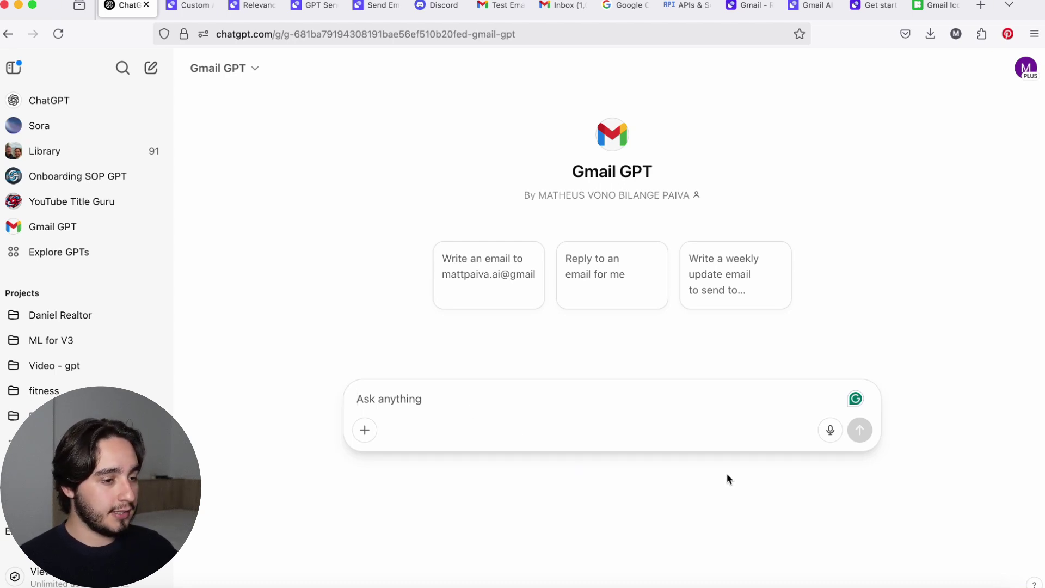
Dictate a request for a dinner email for next Wednesday at 8 p.m. introducing a creator, and send it.
{"action": "left_click", "coordinate": [829, 431]}
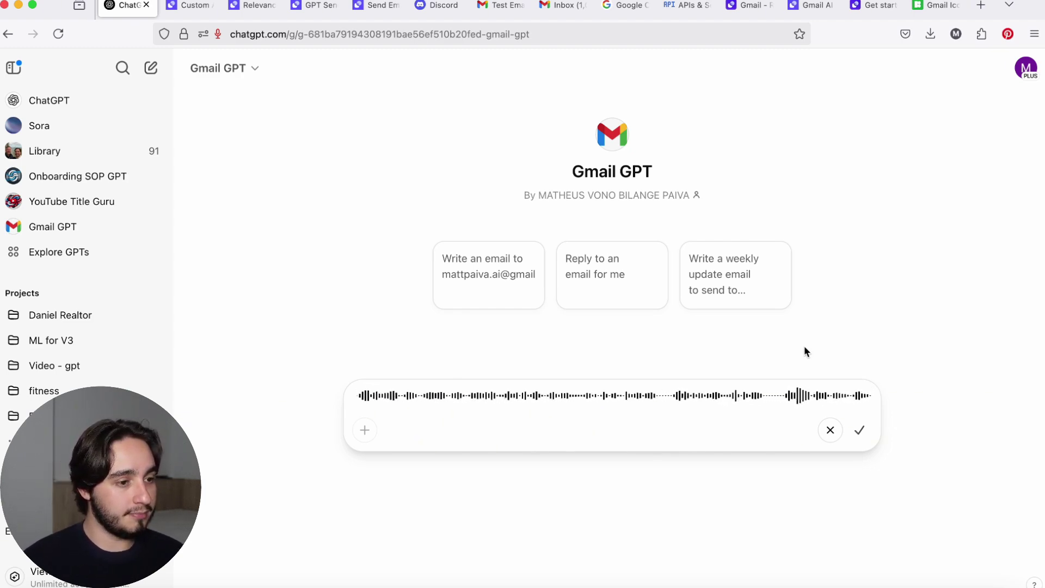
{"action": "left_click", "coordinate": [860, 430]}
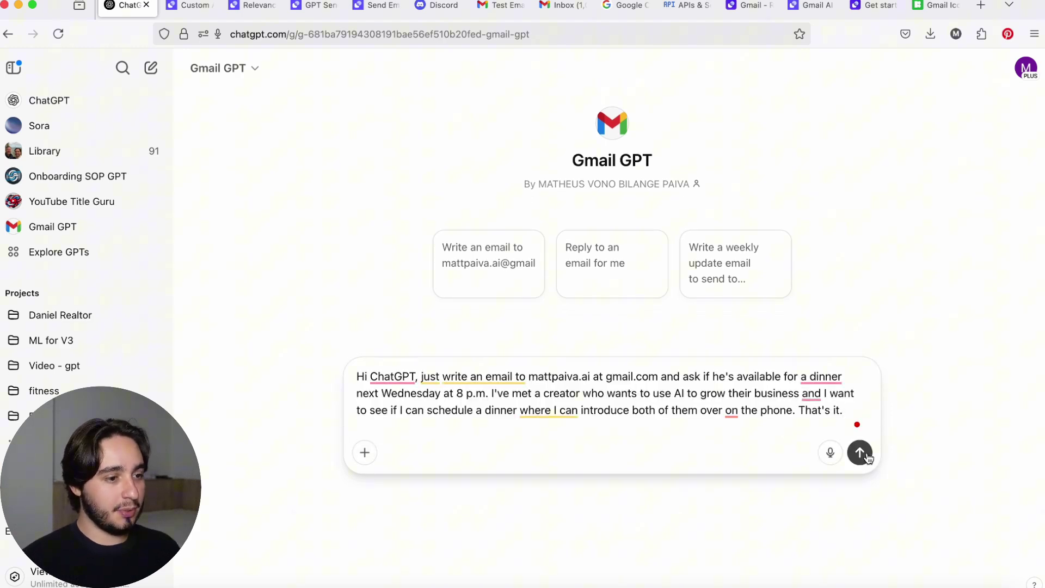
{"action": "left_click", "coordinate": [859, 451]}
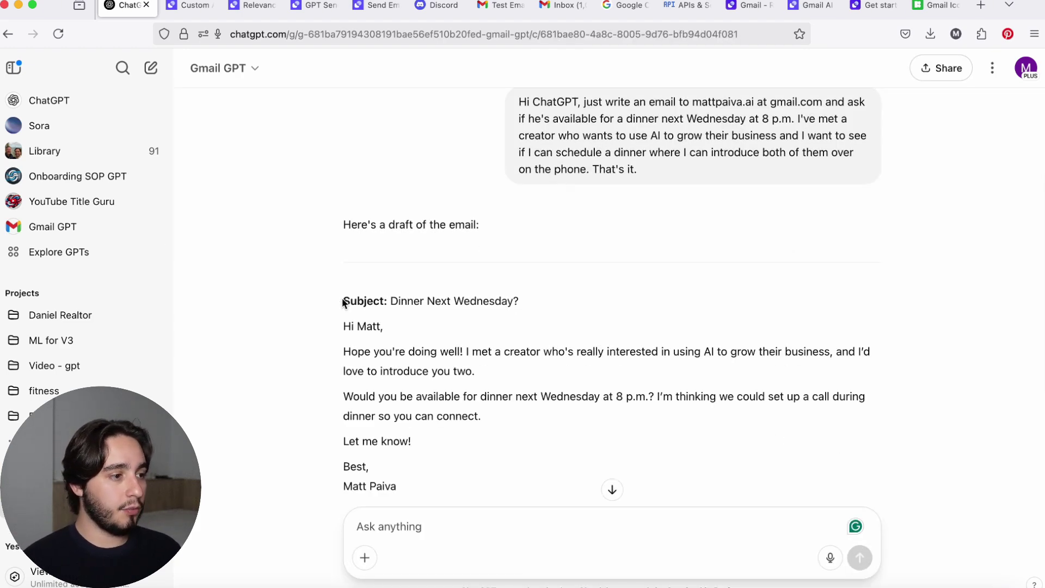
Review the drafted 'Dinner Next Wednesday?' email from Gmail GPT.
{"action": "left_click_drag", "start_coordinate": [344, 300], "coordinate": [529, 301]}
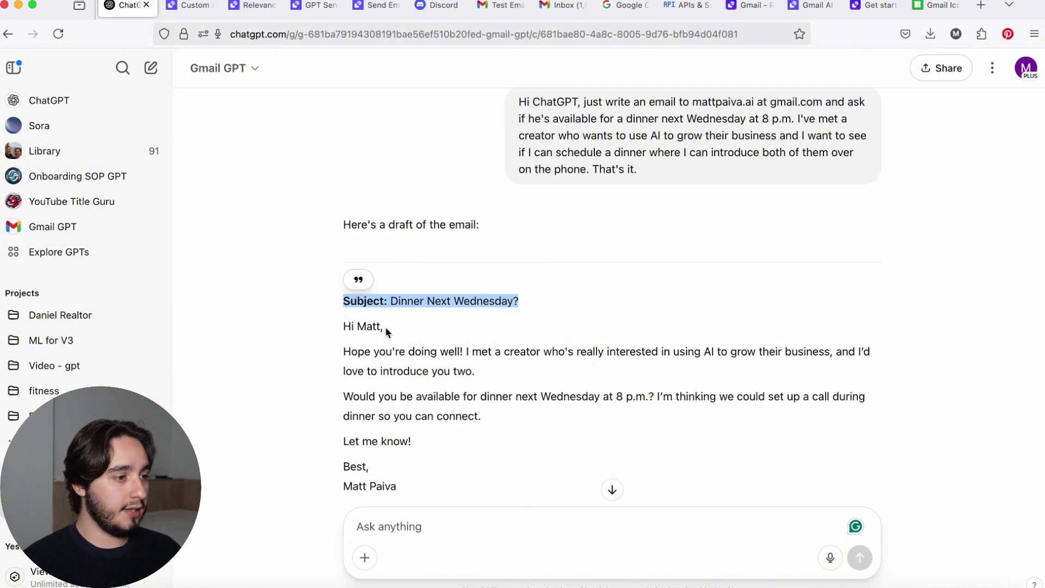
{"action": "left_click", "coordinate": [338, 329]}
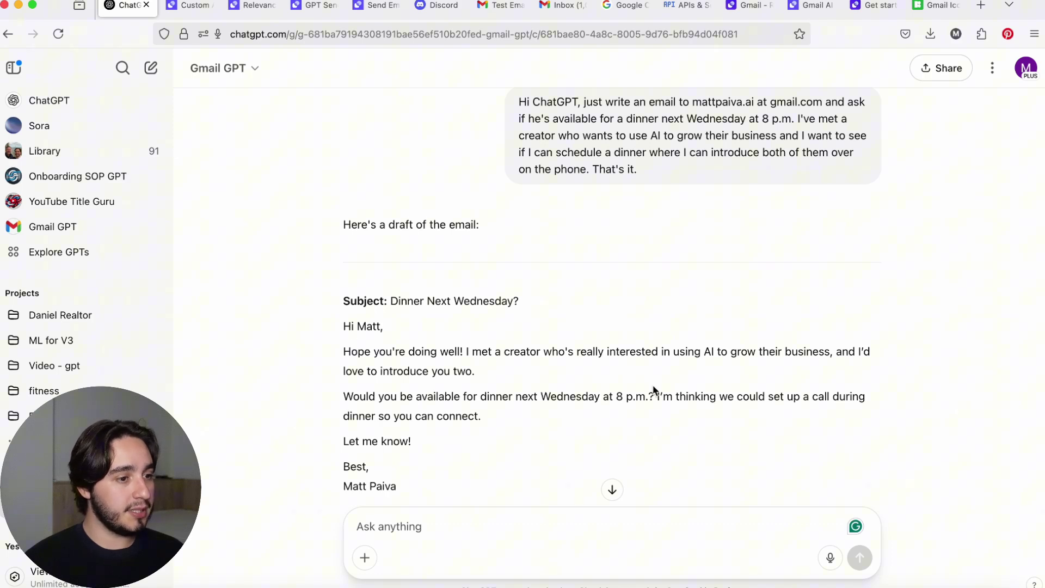
{"action": "scroll", "coordinate": [532, 402], "scroll_direction": "down", "scroll_amount": 1}
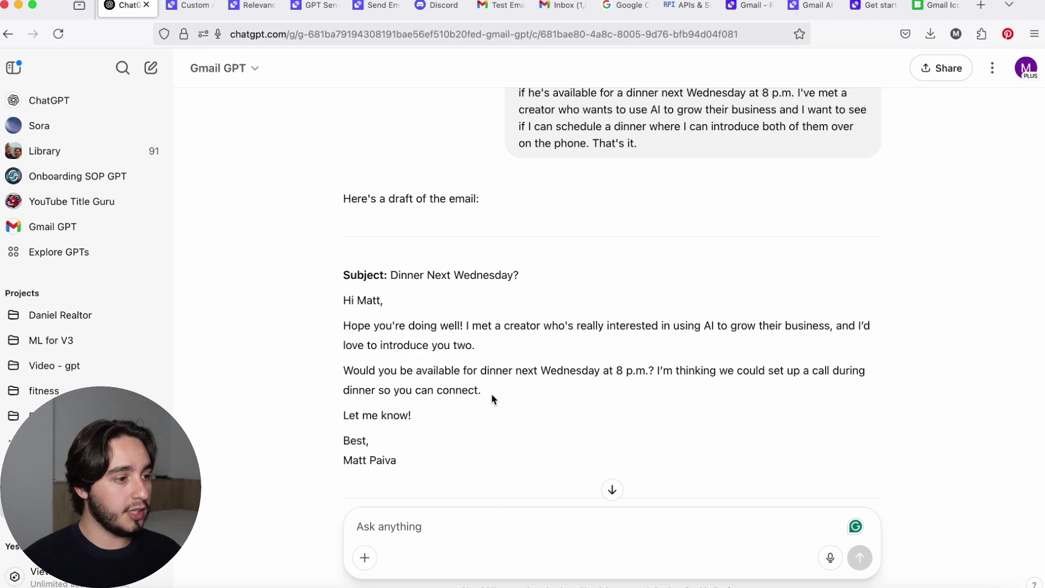
{"action": "scroll", "coordinate": [493, 399], "scroll_direction": "down", "scroll_amount": 3}
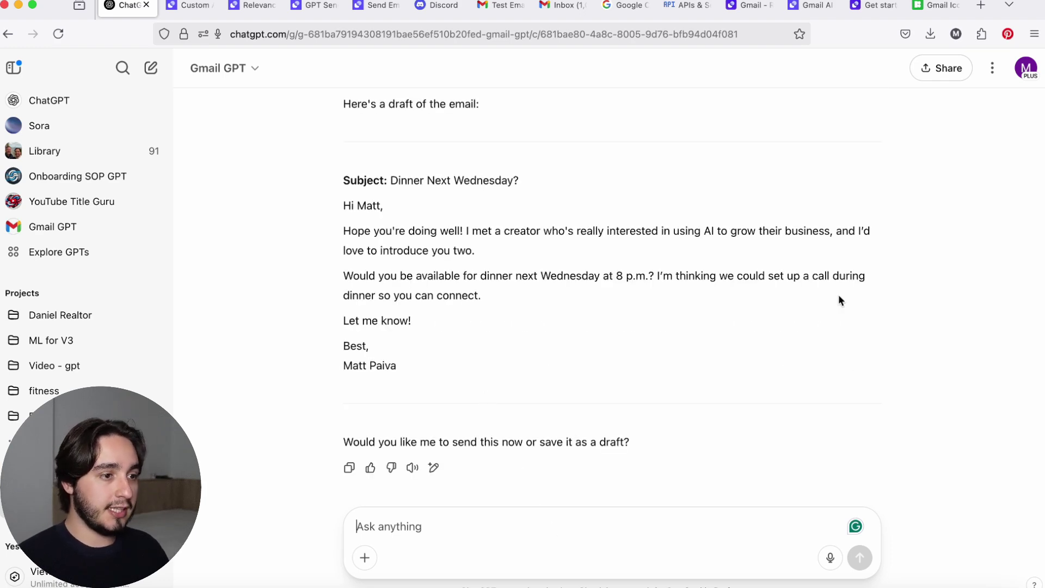
Paste a correction inviting both the recipient and the creator, then read the reply's question about cc.
{"action": "type", "text": "no i want to invite matt and the creator (Alex) to the dinner"}
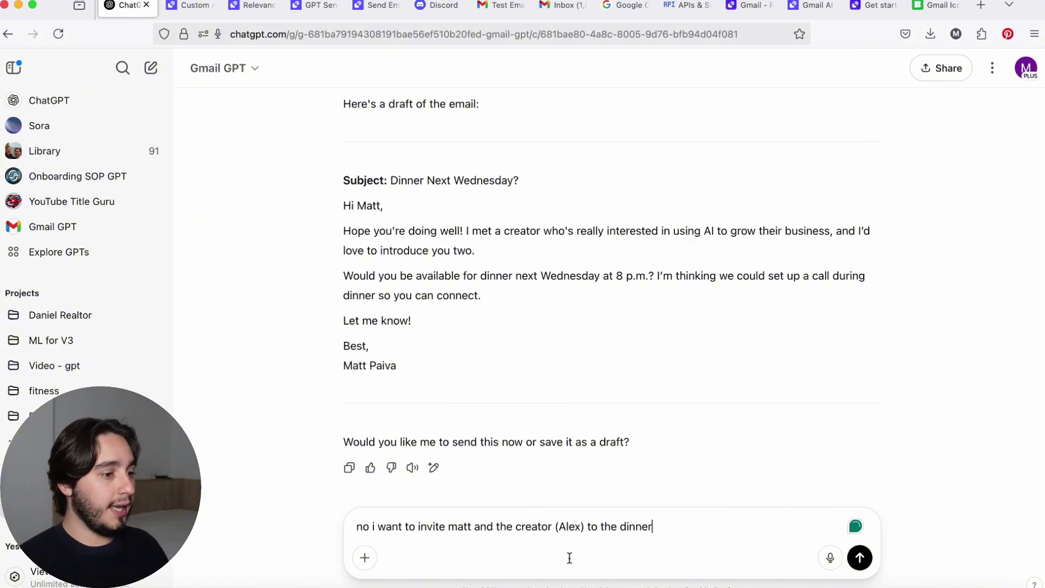
{"action": "key", "text": "Return"}
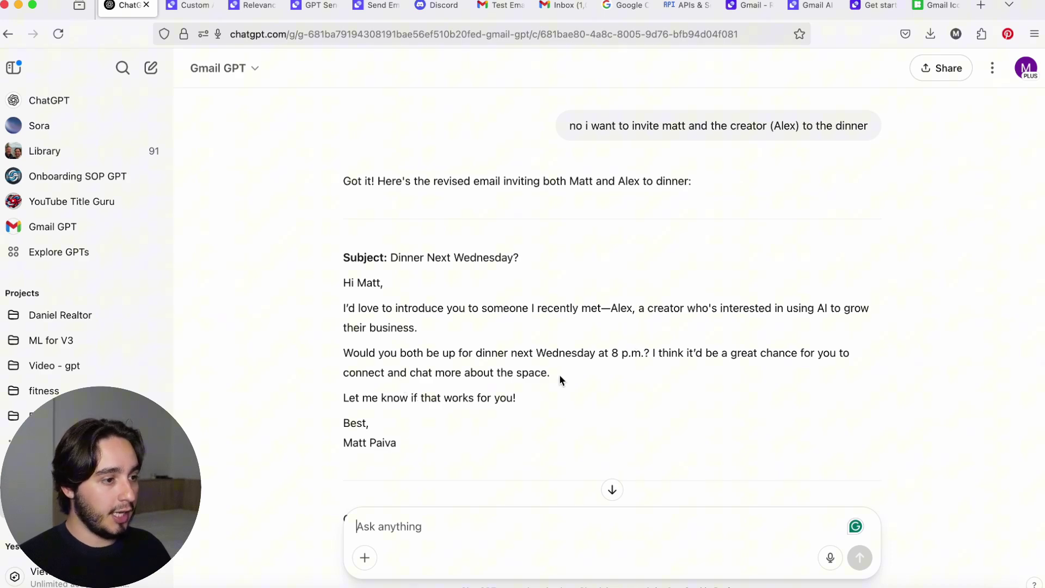
{"action": "scroll", "coordinate": [560, 375], "scroll_direction": "down", "scroll_amount": 3}
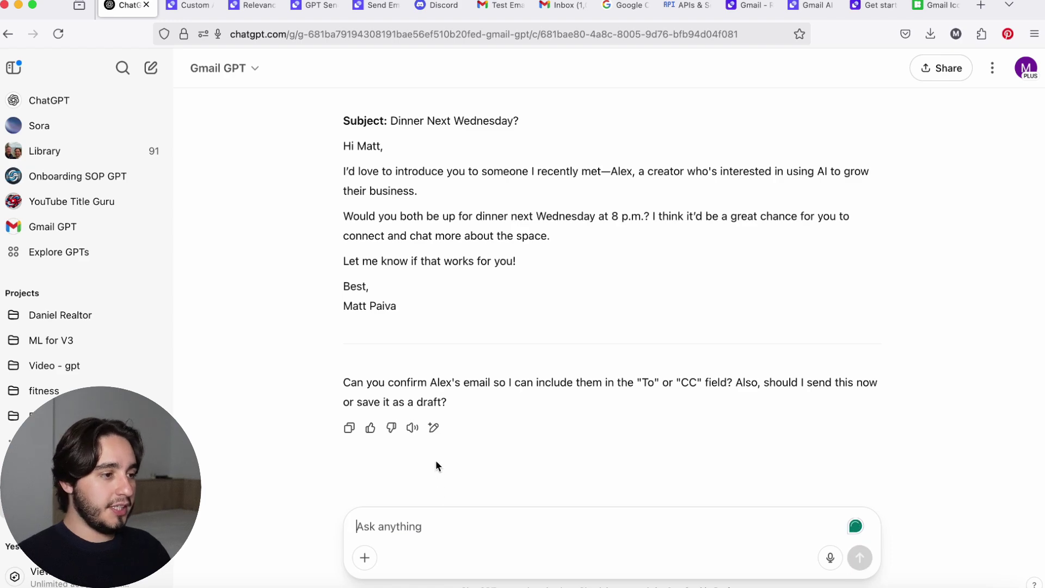
{"action": "left_click_drag", "start_coordinate": [341, 382], "coordinate": [539, 374]}
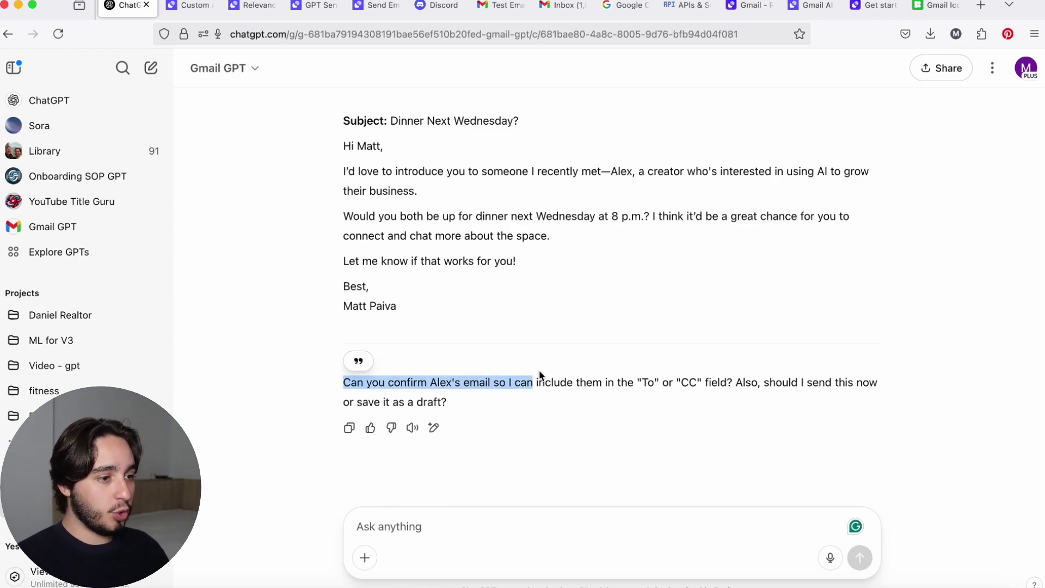
{"action": "double_click", "coordinate": [686, 382]}
Give Gmail GPT the creator's e-mail address with 'cc him please', confirm it was sent, then switch to Gmail.
{"action": "left_click", "coordinate": [560, 535]}
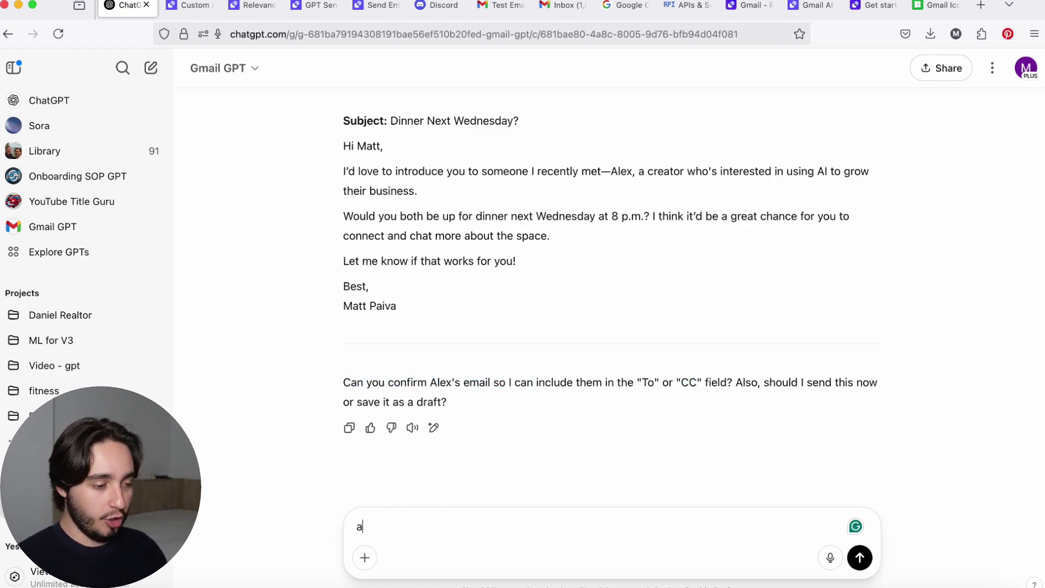
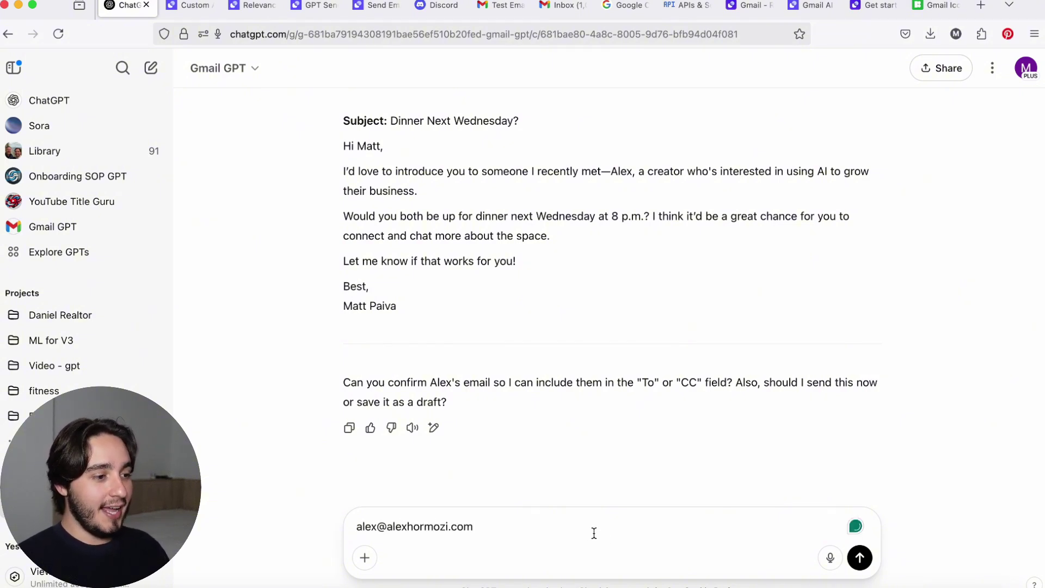
{"action": "type", "text": "- cc him please"}
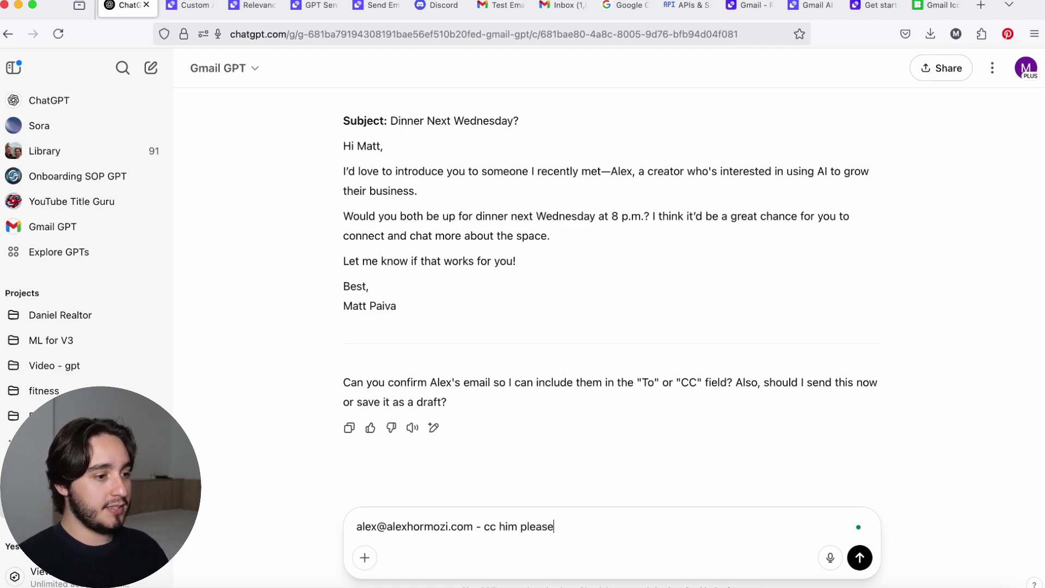
{"action": "key", "text": "Return"}
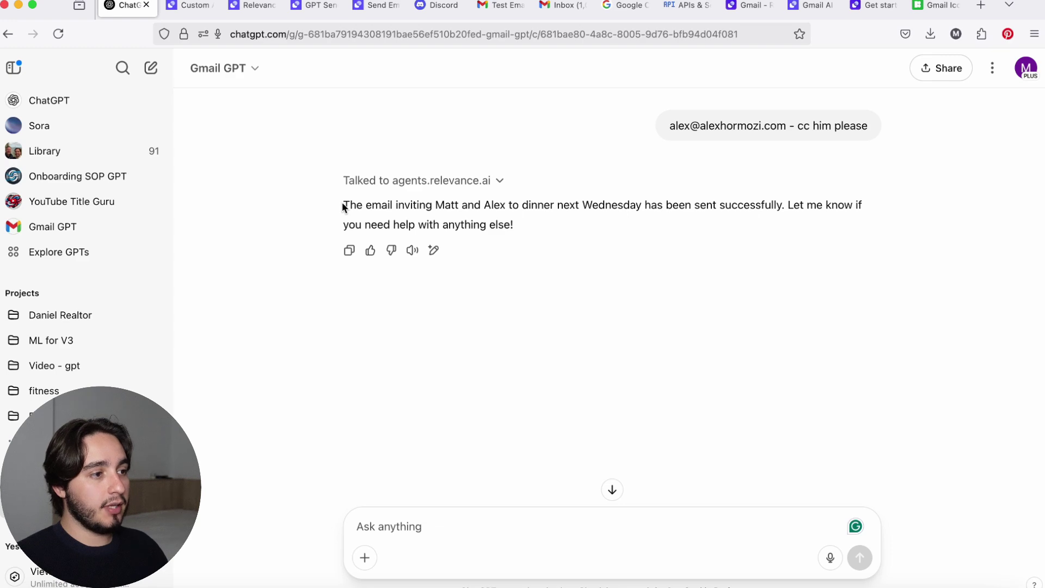
{"action": "left_click_drag", "start_coordinate": [343, 207], "coordinate": [576, 219]}
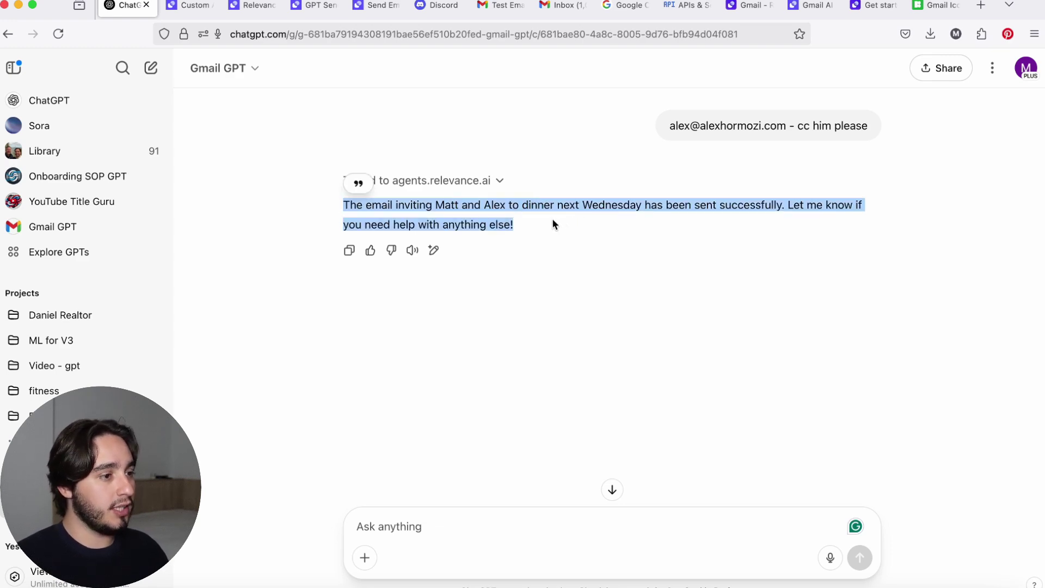
{"action": "left_click", "coordinate": [553, 222]}
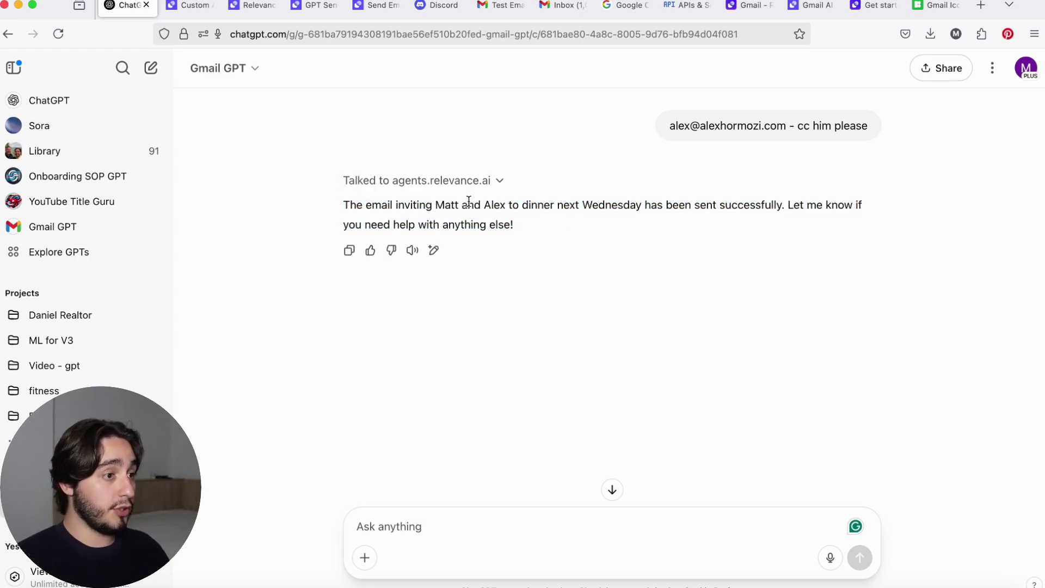
{"action": "left_click", "coordinate": [506, 8]}
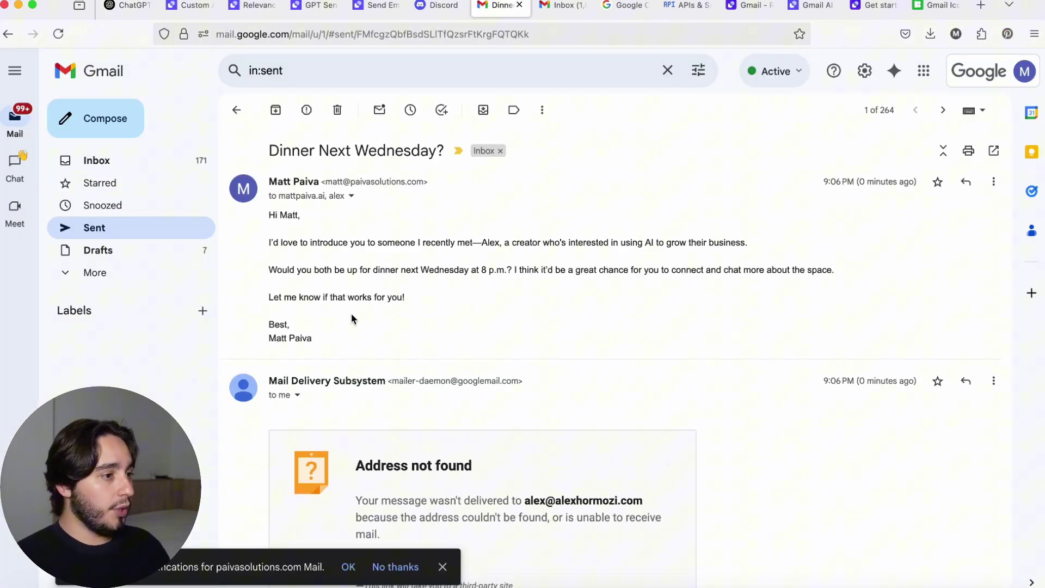
Confirm the creator is cc'd on the sent 'Dinner Next Wednesday?' email and review the Address not found bounce.
{"action": "left_click", "coordinate": [347, 199]}
{"action": "left_click", "coordinate": [314, 194]}
{"action": "left_click", "coordinate": [351, 197]}
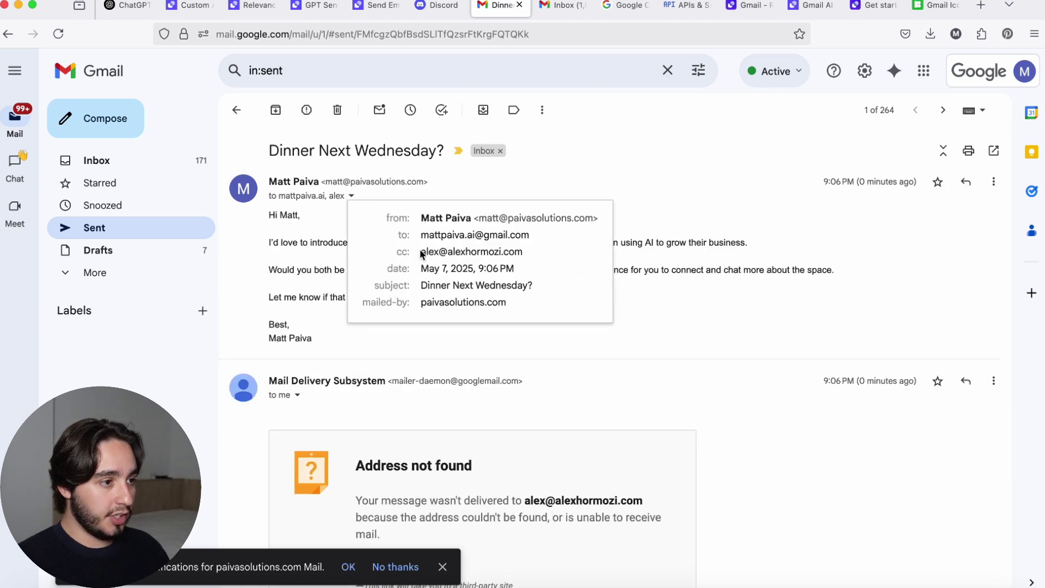
{"action": "left_click_drag", "start_coordinate": [422, 254], "coordinate": [544, 252]}
{"action": "left_click", "coordinate": [544, 252]}
{"action": "left_click", "coordinate": [639, 302]}
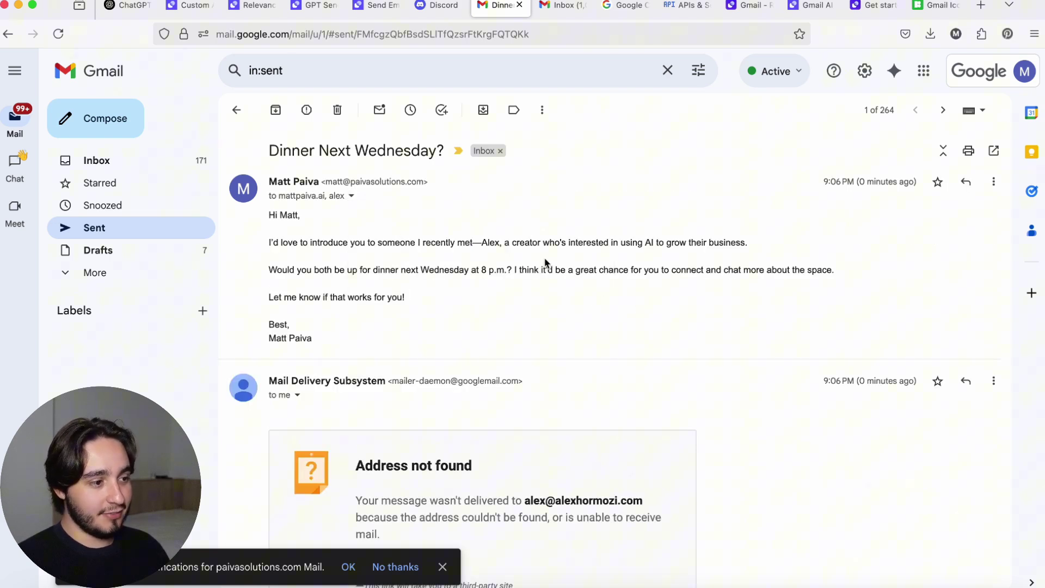
{"action": "scroll", "coordinate": [545, 263], "scroll_direction": "down", "scroll_amount": 3}
{"action": "left_click_drag", "start_coordinate": [507, 384], "coordinate": [325, 367]}
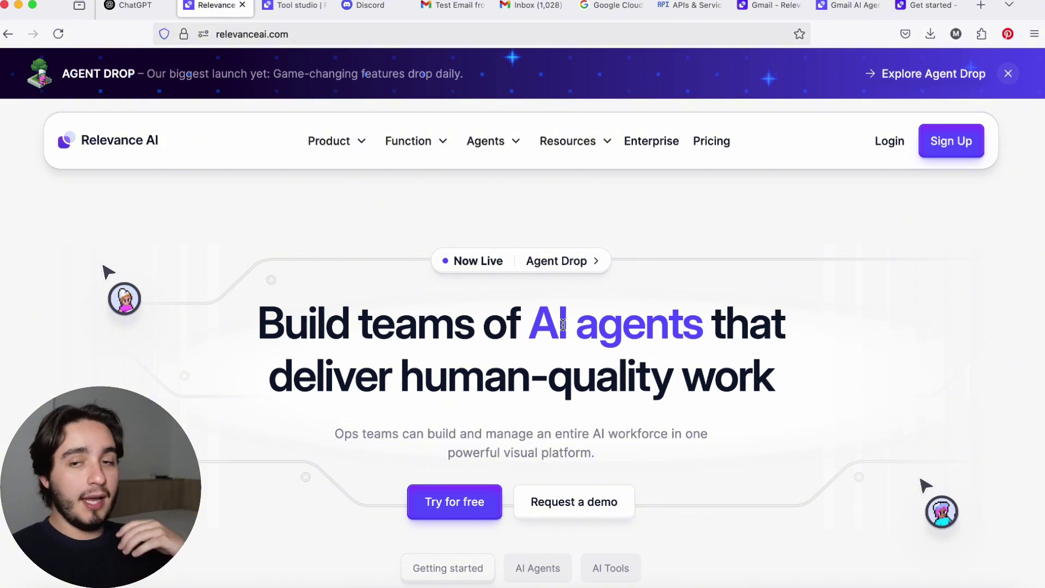
Move to the Relevance AI Templates page and browse its heading, navigation sidebar and agent templates.
{"action": "scroll", "coordinate": [544, 323], "scroll_direction": "down", "scroll_amount": 1}
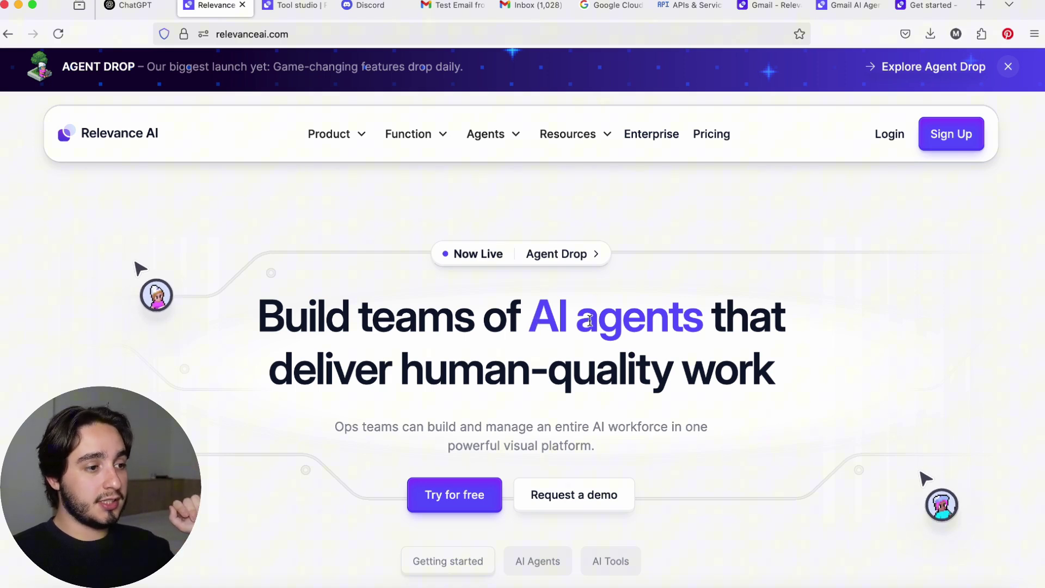
{"action": "scroll", "coordinate": [584, 315], "scroll_direction": "down", "scroll_amount": 2}
{"action": "scroll", "coordinate": [584, 315], "scroll_direction": "up", "scroll_amount": 3}
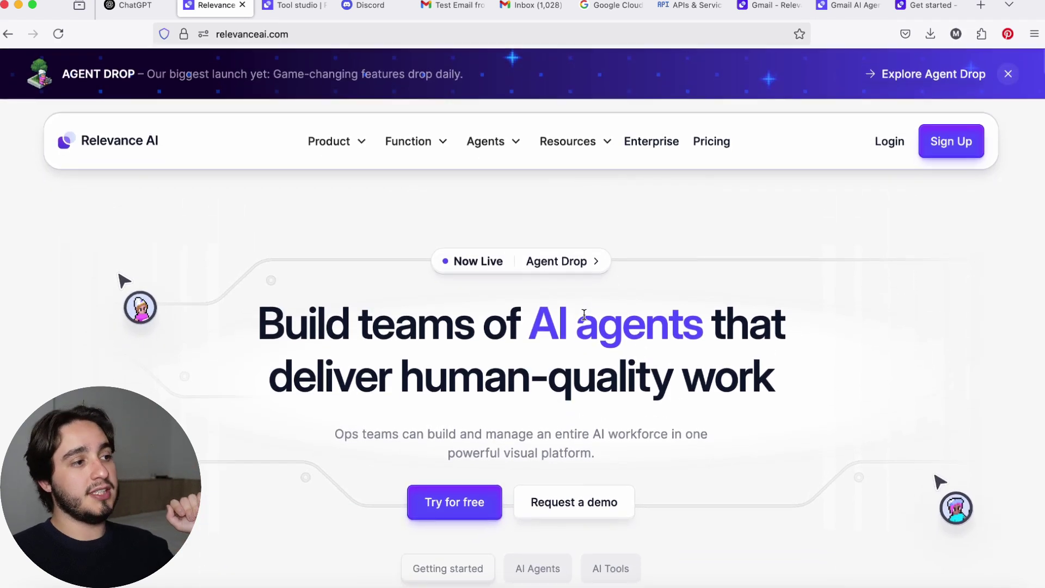
{"action": "key", "text": "ctrl+Tab"}
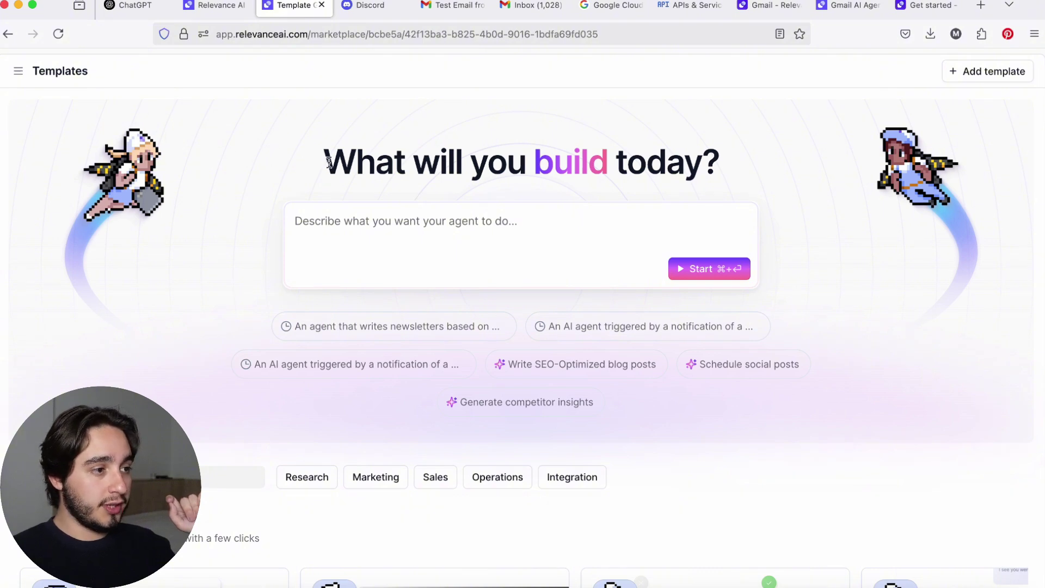
{"action": "left_click_drag", "start_coordinate": [331, 162], "coordinate": [730, 163]}
{"action": "left_click", "coordinate": [172, 89]}
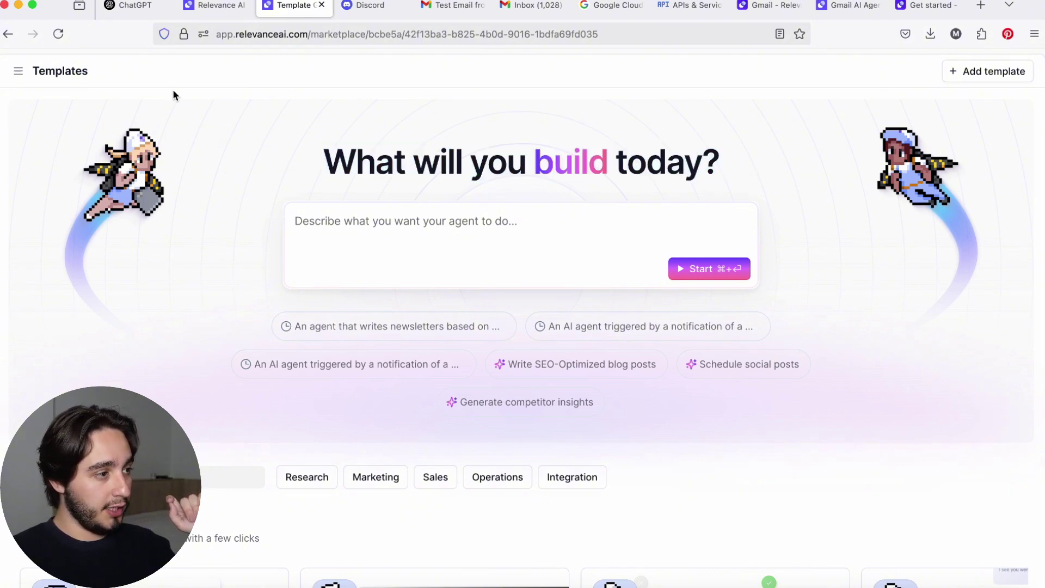
{"action": "left_click", "coordinate": [18, 72]}
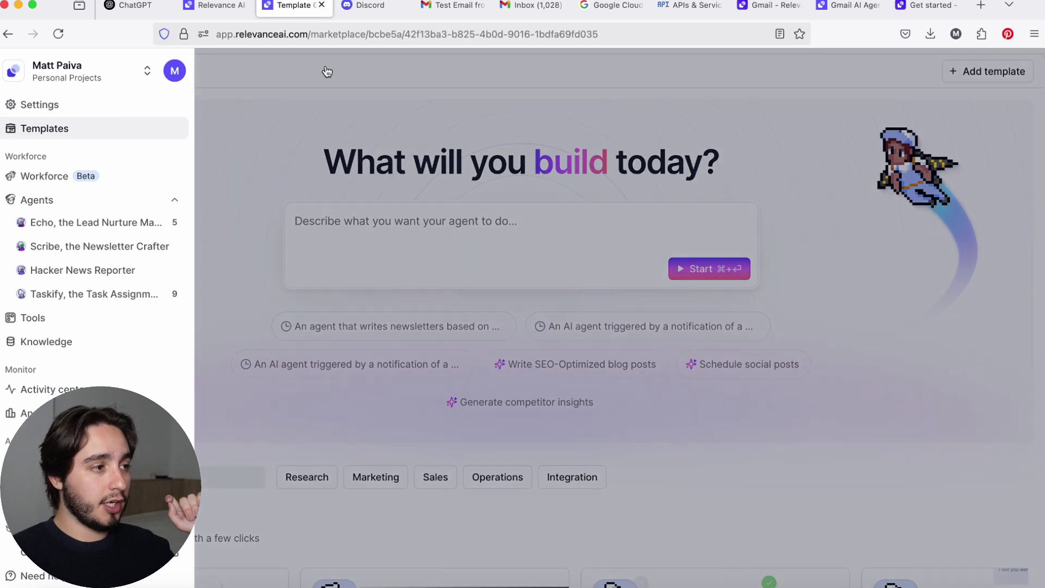
{"action": "left_click", "coordinate": [326, 66]}
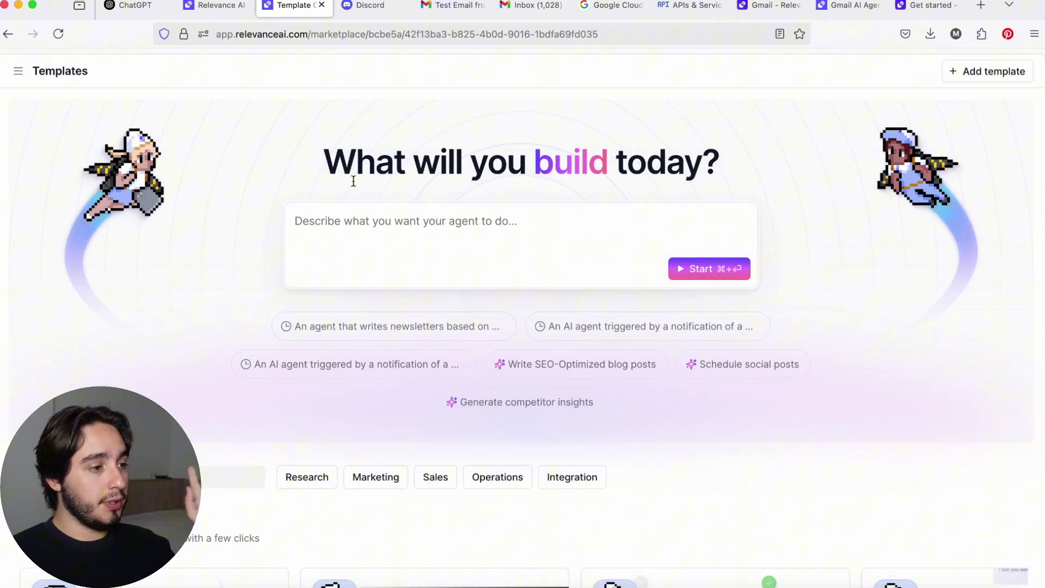
{"action": "scroll", "coordinate": [353, 179], "scroll_direction": "down", "scroll_amount": 3}
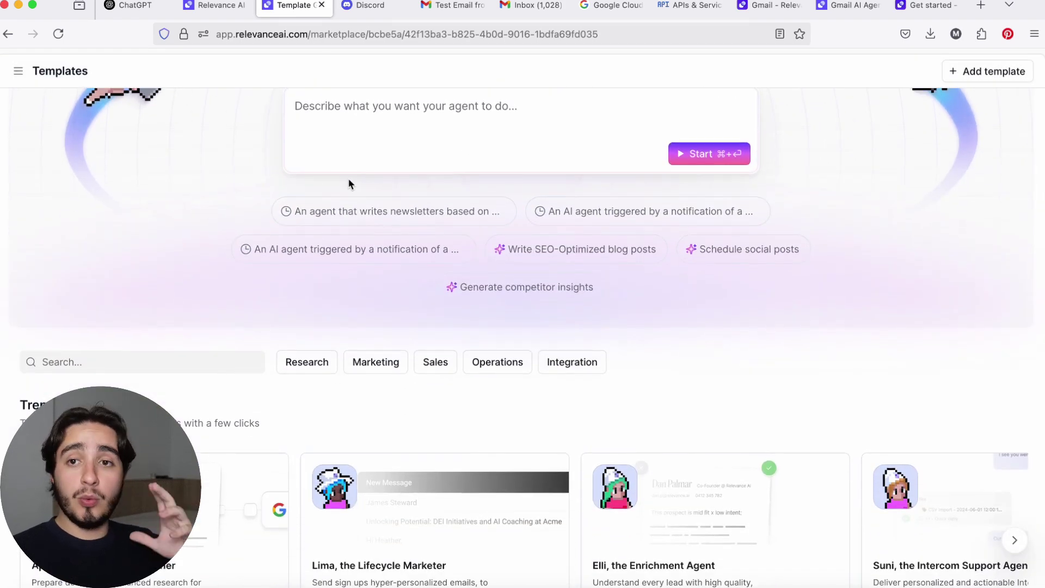
Search the templates for 'gmail' and zoom the page to 133%.
{"action": "left_click", "coordinate": [116, 358]}
{"action": "type", "text": "gma"}
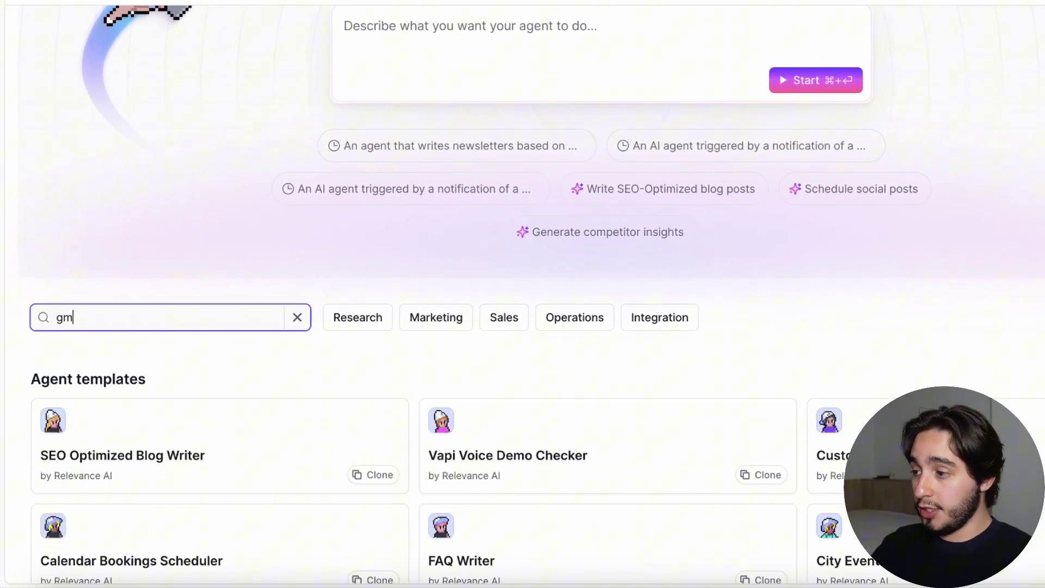
{"action": "type", "text": "il"}
{"action": "scroll", "coordinate": [144, 315], "scroll_direction": "down", "scroll_amount": 2}
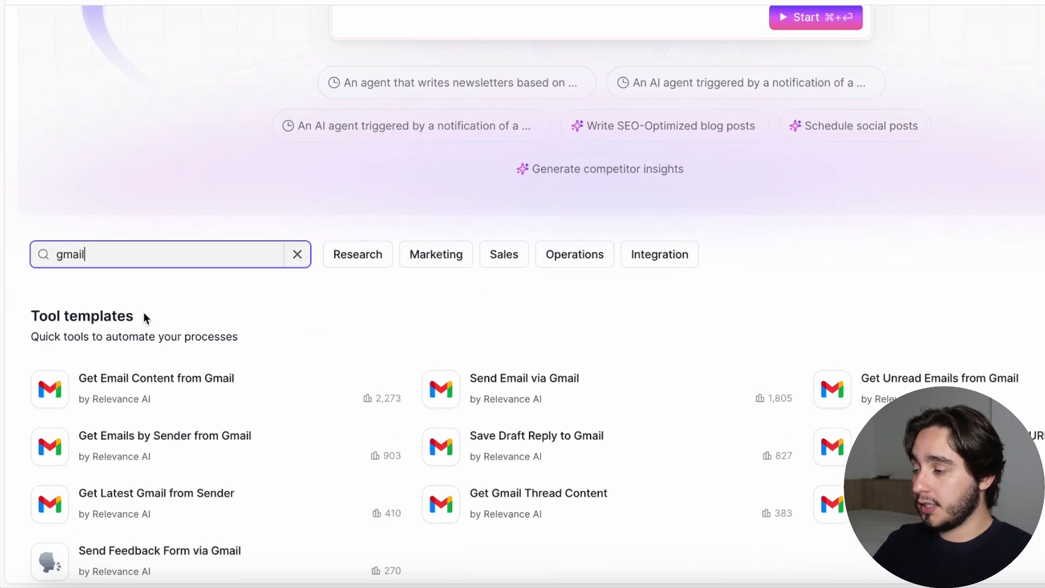
{"action": "key", "text": "super+equal"}
{"action": "key", "text": "super+equal"}
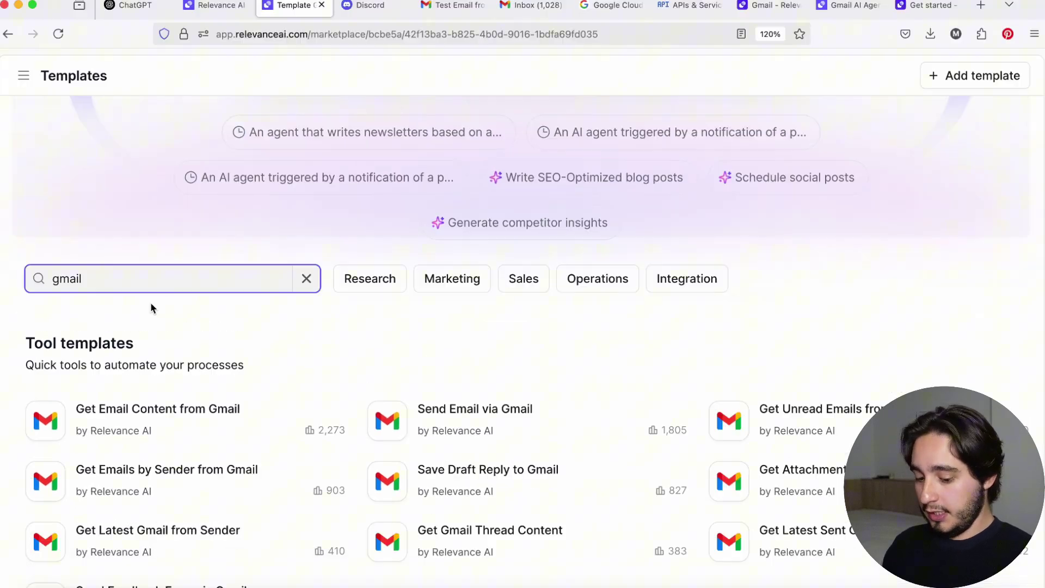
{"action": "key", "text": "super+equal"}
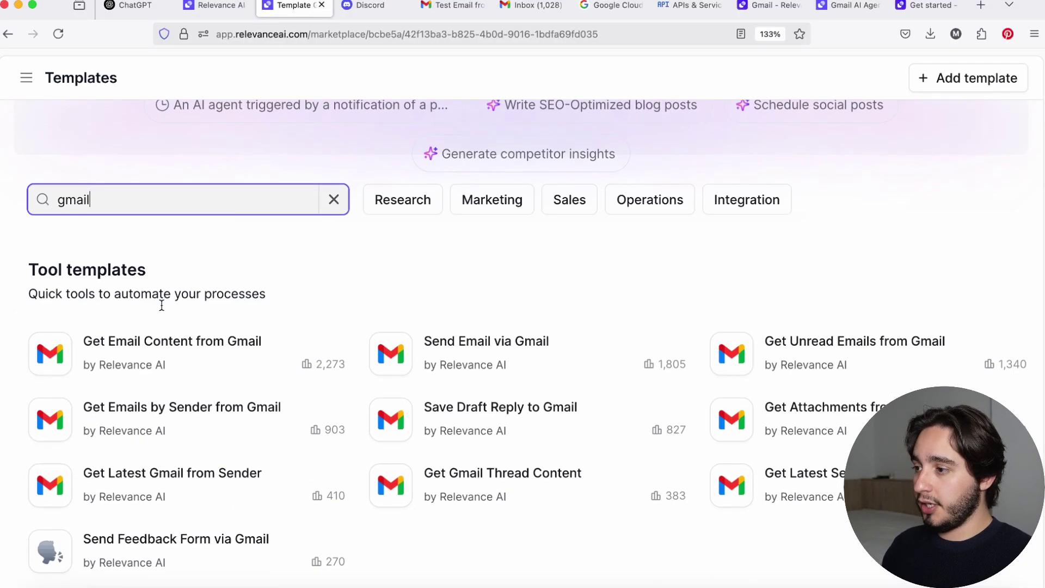
{"action": "left_click", "coordinate": [162, 306]}
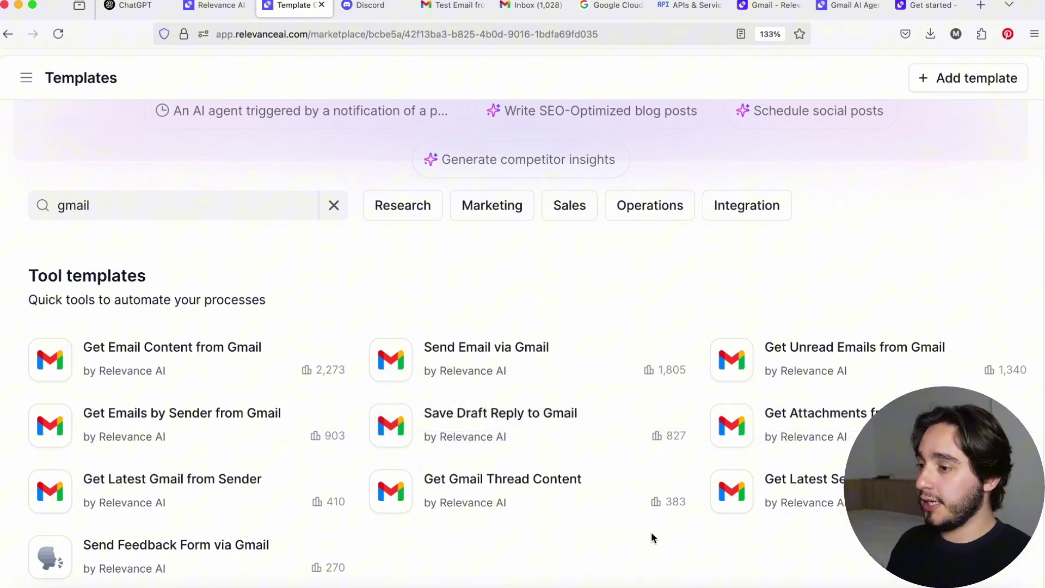
Open the Send Email via Gmail template in a new tab and look it over.
{"action": "left_click", "coordinate": [490, 357], "text": "super"}
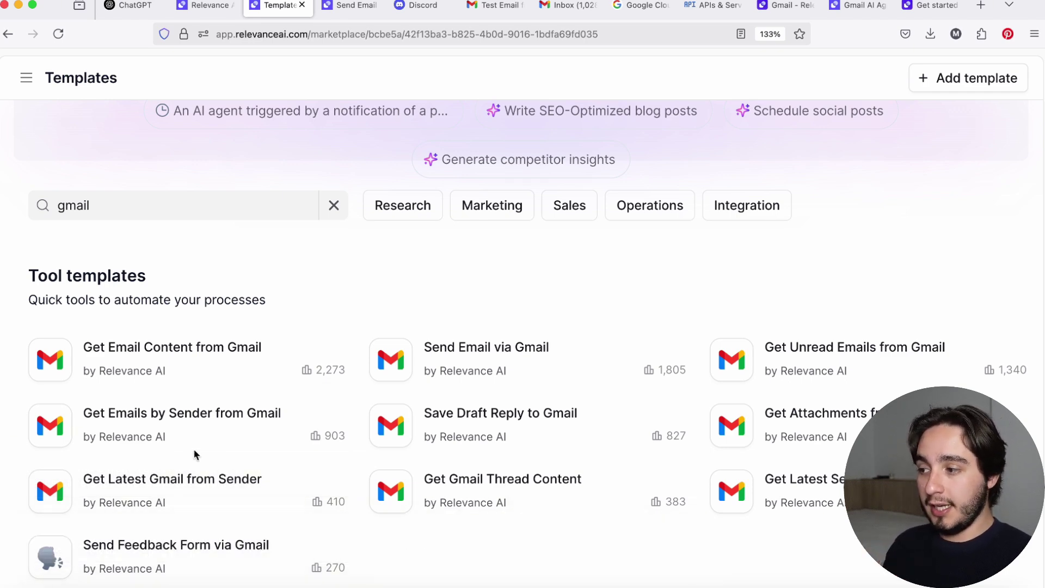
{"action": "mouse_move", "coordinate": [164, 420]}
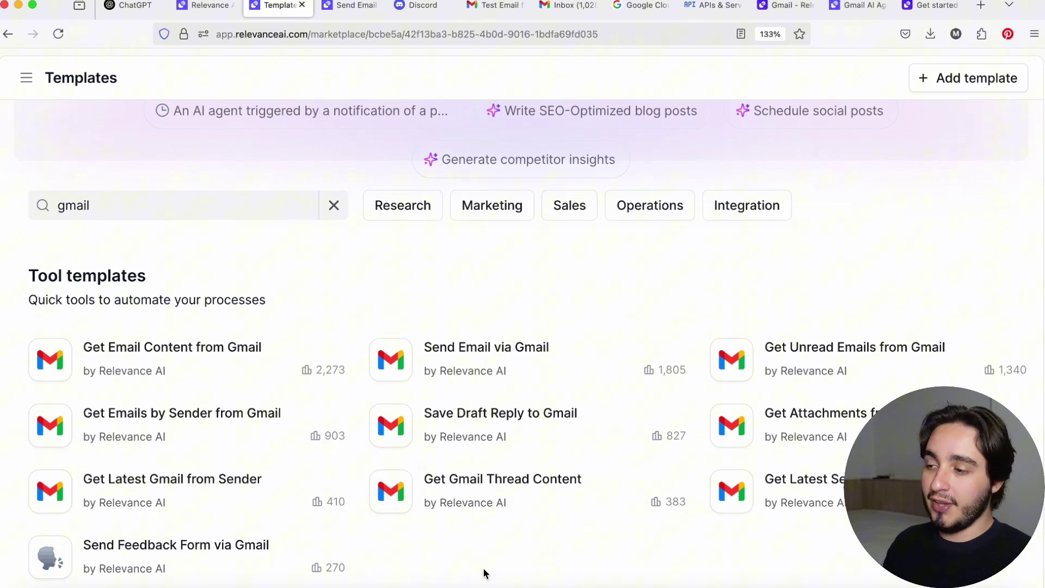
{"action": "mouse_move", "coordinate": [490, 349]}
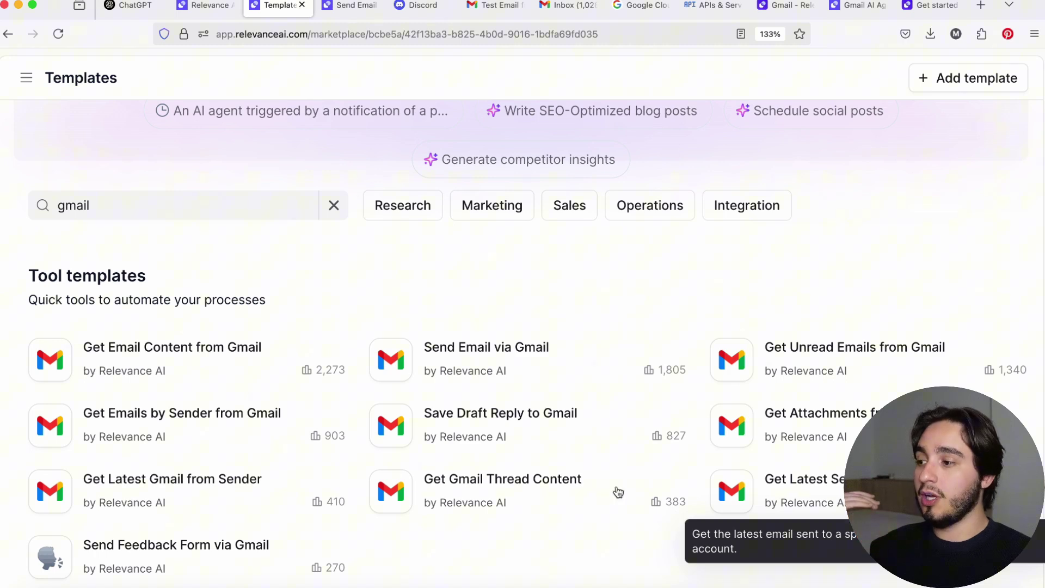
{"action": "mouse_move", "coordinate": [225, 450]}
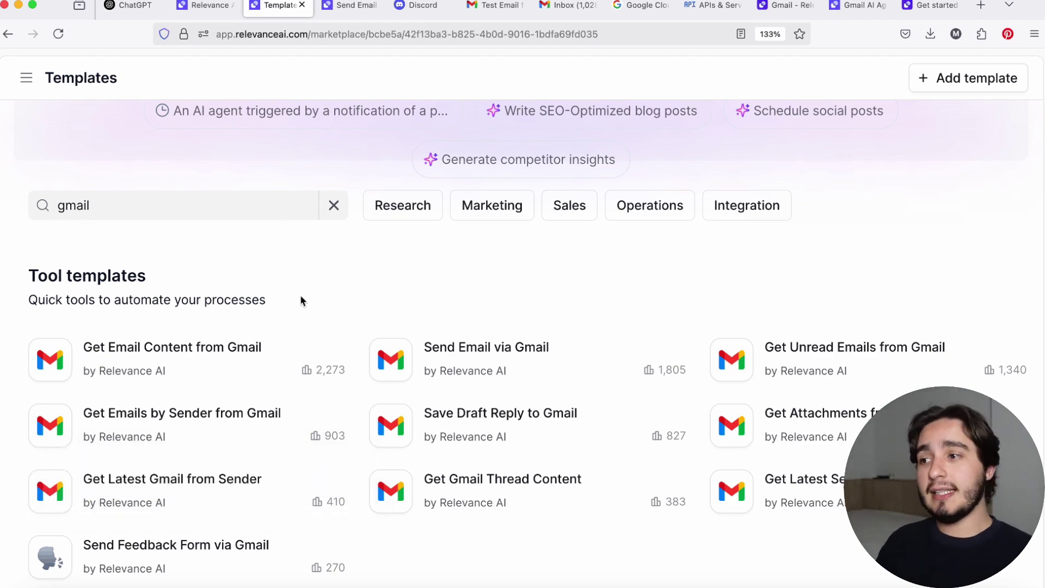
Clone the Send Email via Gmail tool into Personal Projects, keeping the USA (East) region.
{"action": "left_click", "coordinate": [429, 346]}
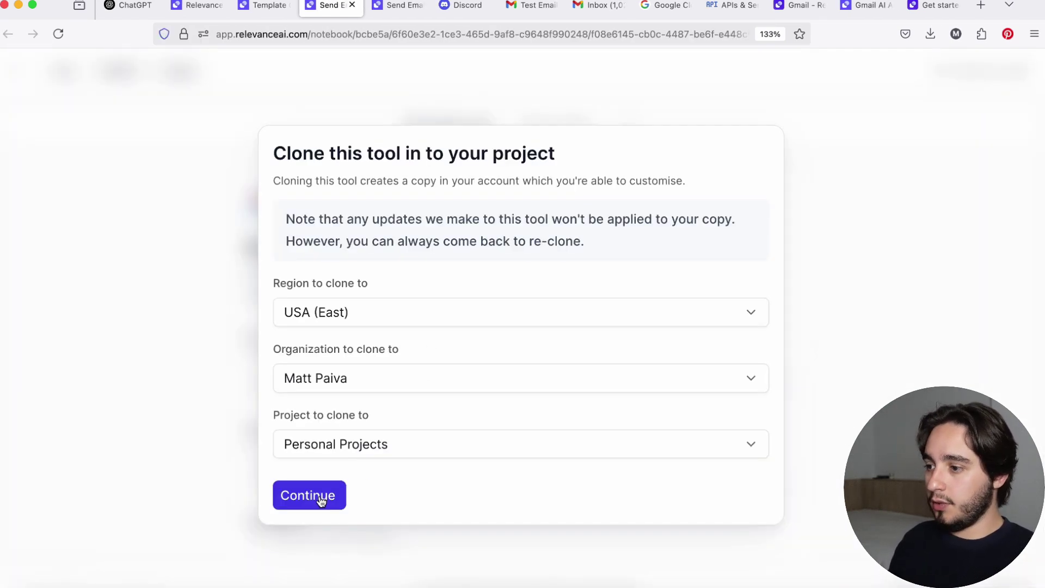
{"action": "left_click", "coordinate": [321, 496]}
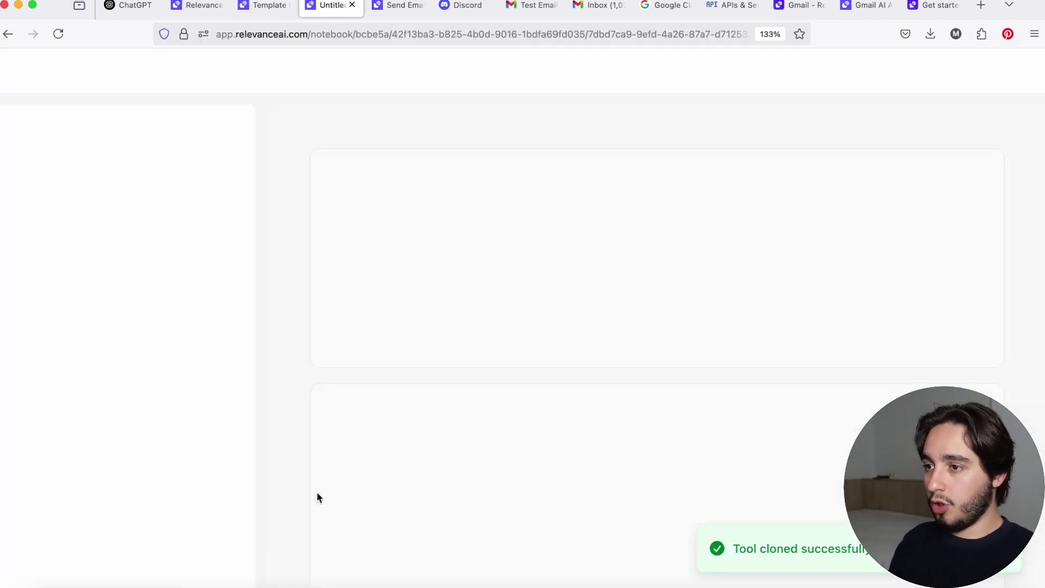
{"action": "scroll", "coordinate": [318, 495], "scroll_direction": "down", "scroll_amount": 2}
{"action": "scroll", "coordinate": [318, 497], "scroll_direction": "down", "scroll_amount": 2}
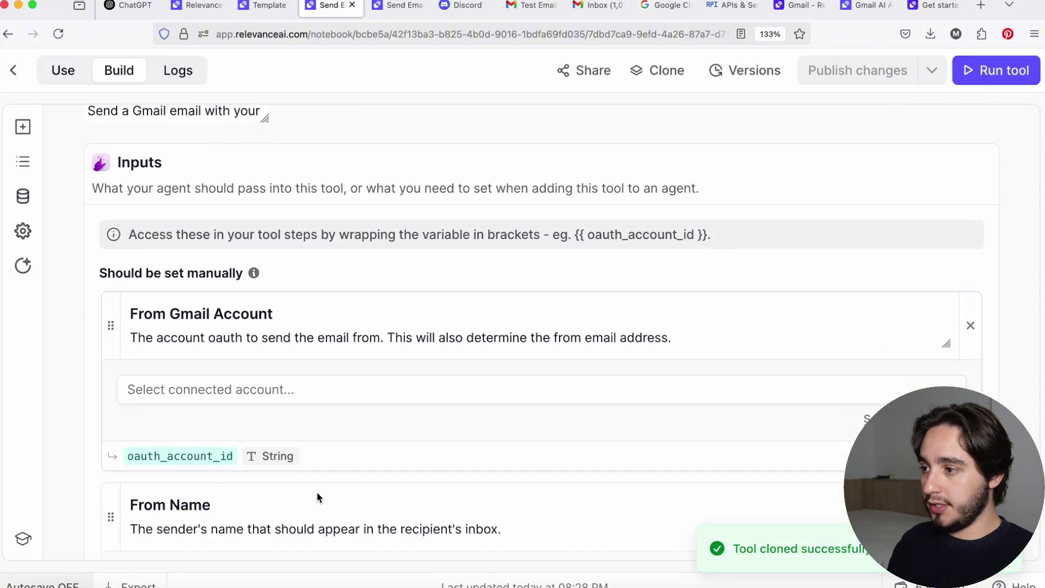
{"action": "scroll", "coordinate": [318, 497], "scroll_direction": "up", "scroll_amount": 3}
Inspect the cloned tool's title and its From Gmail Account and From Name inputs, expanding all inputs.
{"action": "left_click", "coordinate": [396, 169]}
{"action": "scroll", "coordinate": [376, 341], "scroll_direction": "down", "scroll_amount": 3}
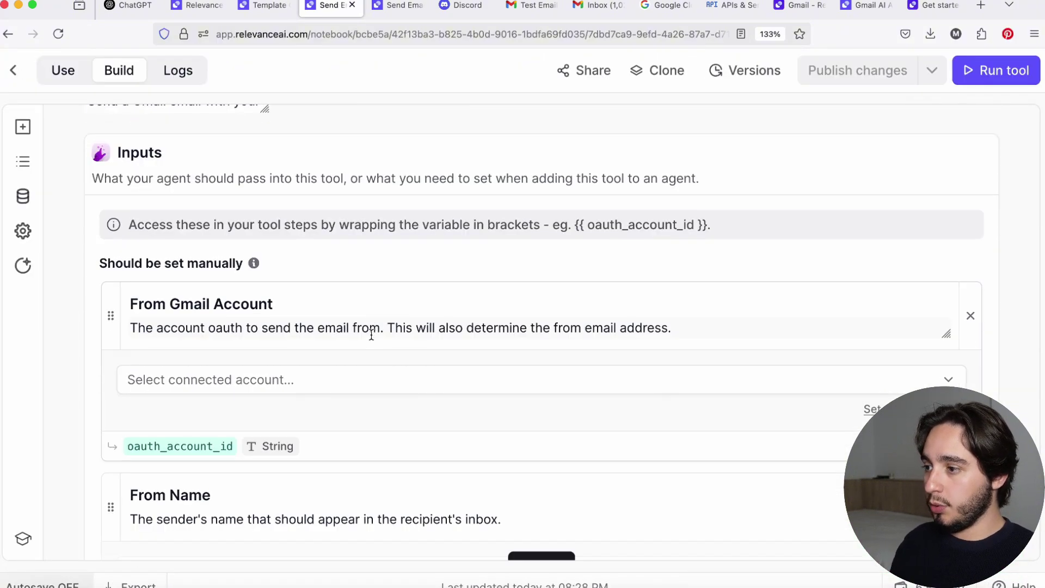
{"action": "left_click", "coordinate": [281, 297]}
{"action": "scroll", "coordinate": [285, 293], "scroll_direction": "down", "scroll_amount": 5}
{"action": "left_click", "coordinate": [268, 259]}
{"action": "left_click", "coordinate": [542, 332]}
{"action": "scroll", "coordinate": [515, 346], "scroll_direction": "down", "scroll_amount": 15}
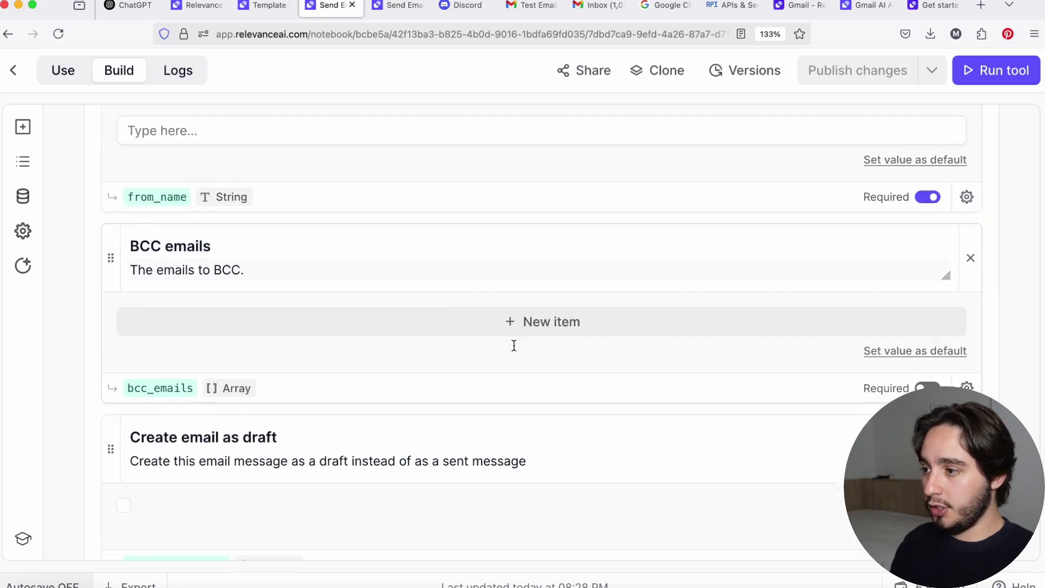
{"action": "scroll", "coordinate": [513, 346], "scroll_direction": "down", "scroll_amount": 3}
{"action": "scroll", "coordinate": [513, 350], "scroll_direction": "up", "scroll_amount": 20}
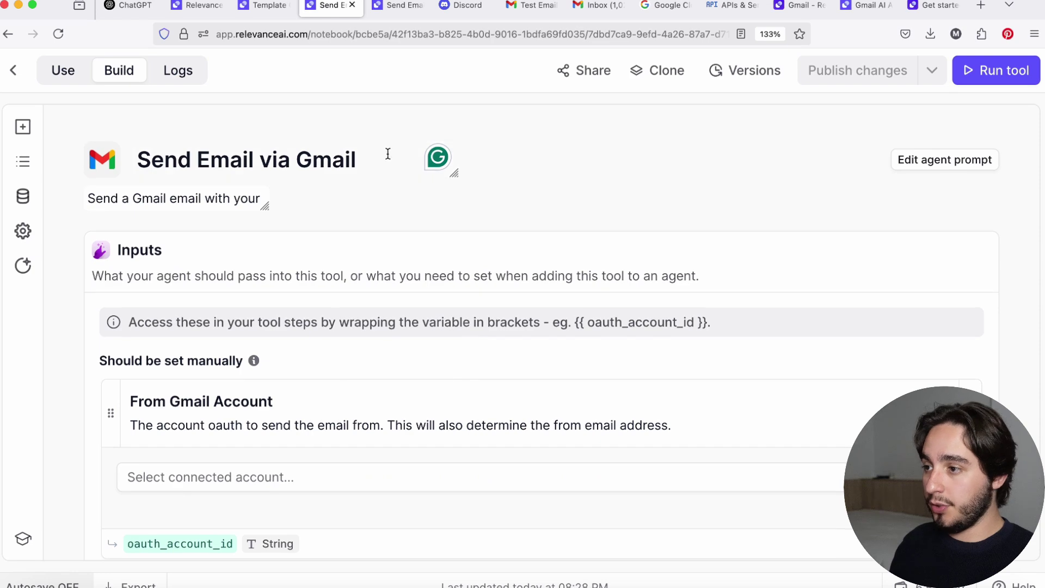
Prefix the tool title with 'GPT' so it reads 'GPT Send Email via Gmail'.
{"action": "left_click", "coordinate": [388, 154]}
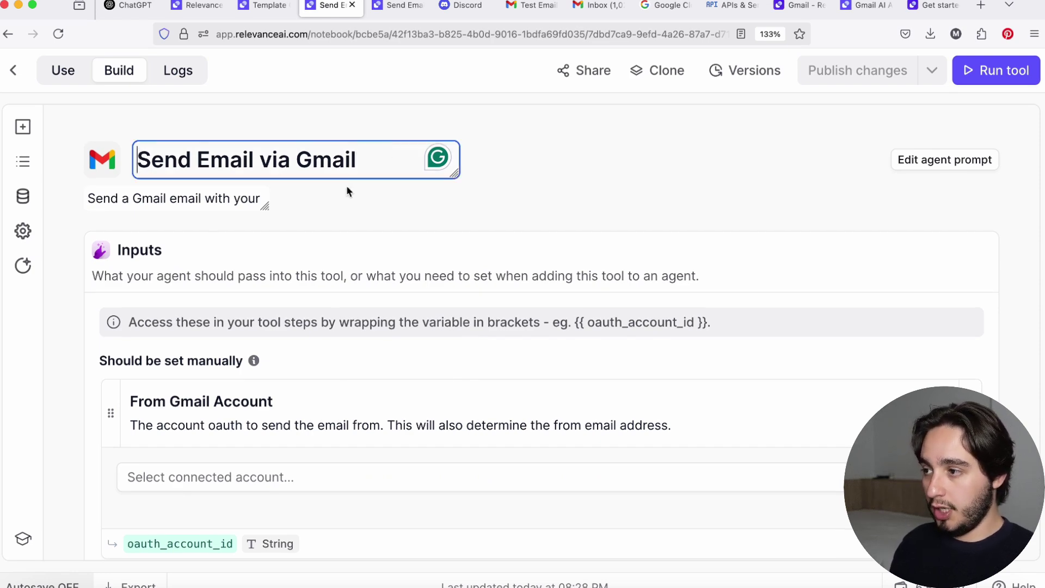
{"action": "left_click_drag", "start_coordinate": [397, 167], "coordinate": [83, 143]}
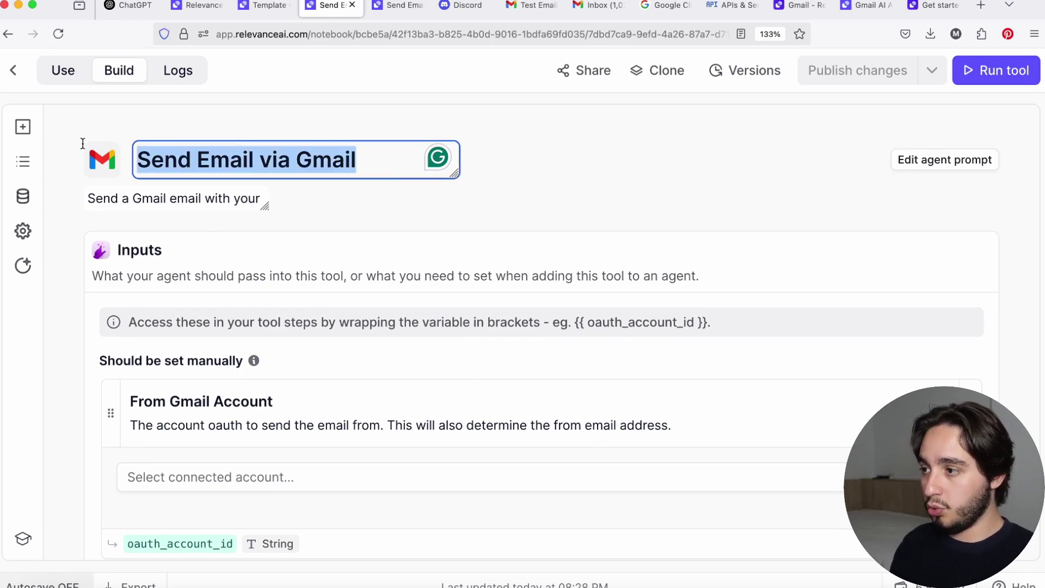
{"action": "left_click", "coordinate": [137, 158]}
{"action": "type", "text": "GPT"}
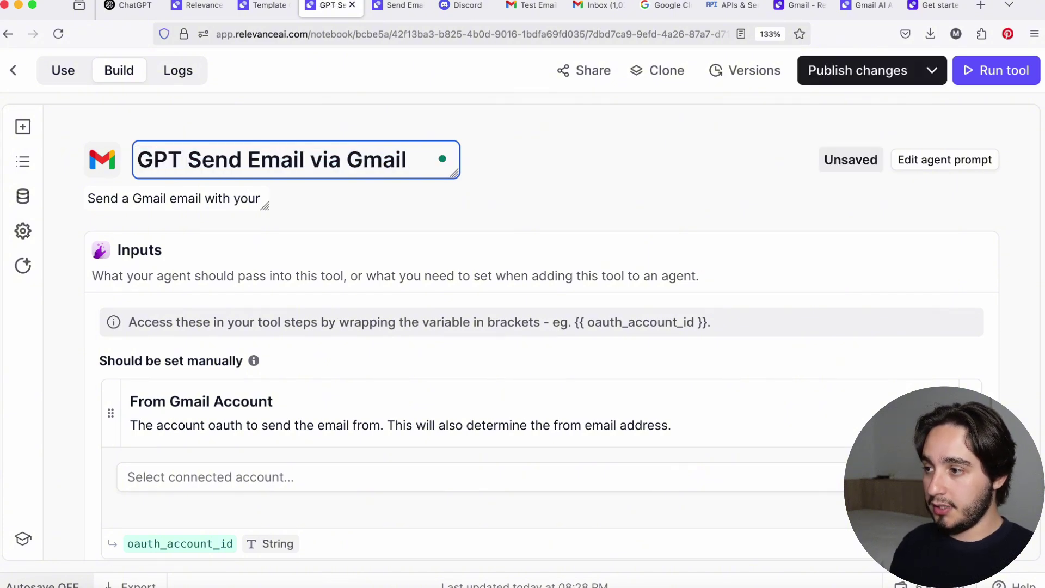
{"action": "scroll", "coordinate": [645, 175], "scroll_direction": "down", "scroll_amount": 5}
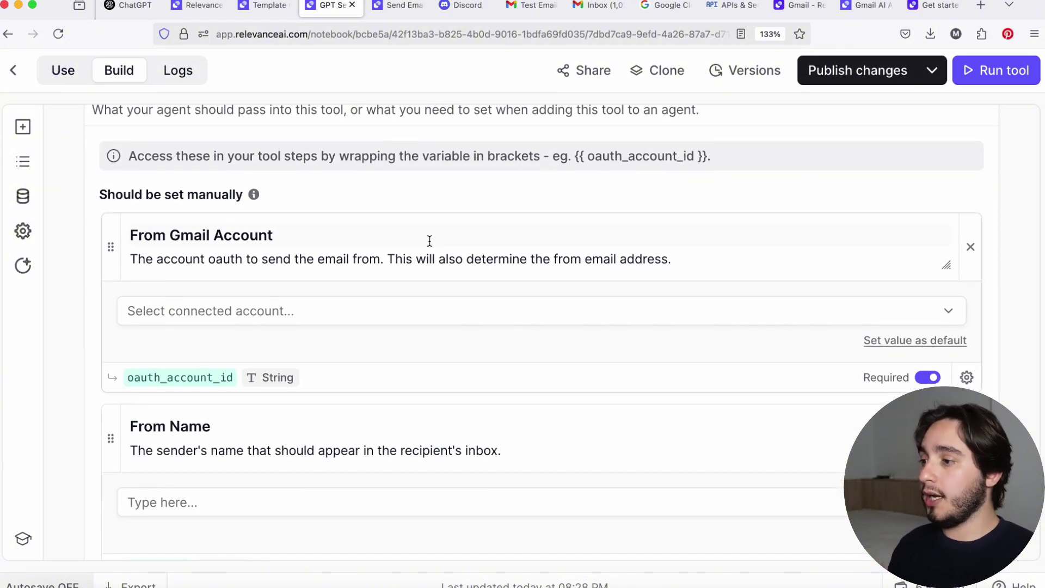
Choose the second connected Google account for the From Gmail Account input.
{"action": "left_click", "coordinate": [219, 309]}
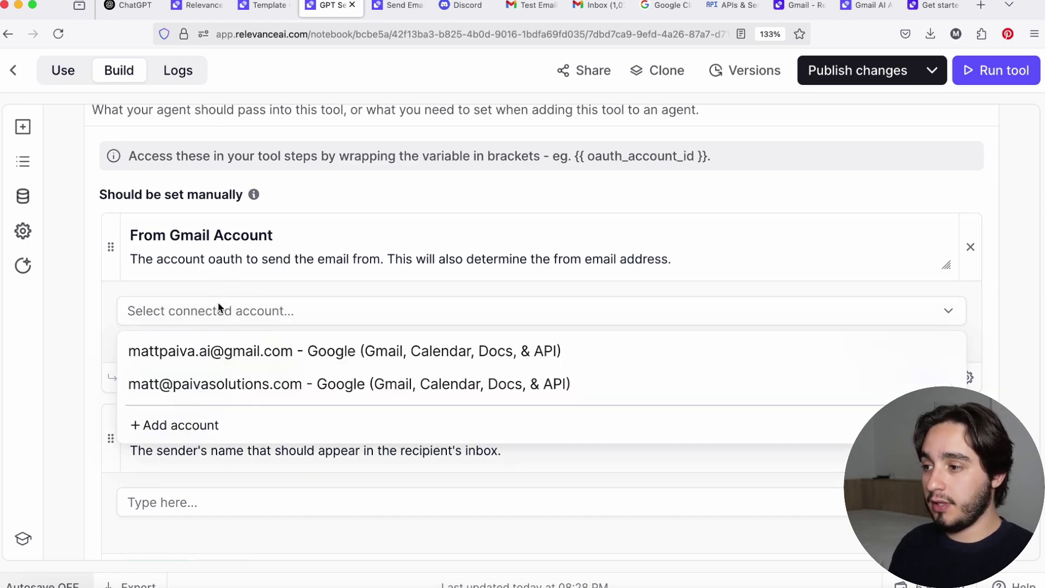
{"action": "left_click", "coordinate": [168, 427]}
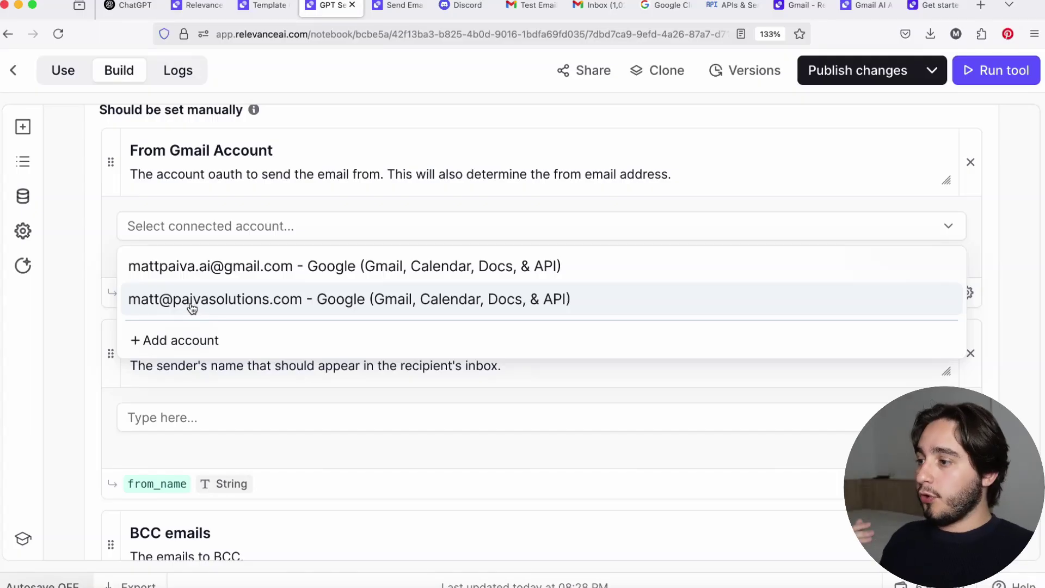
{"action": "left_click", "coordinate": [191, 302]}
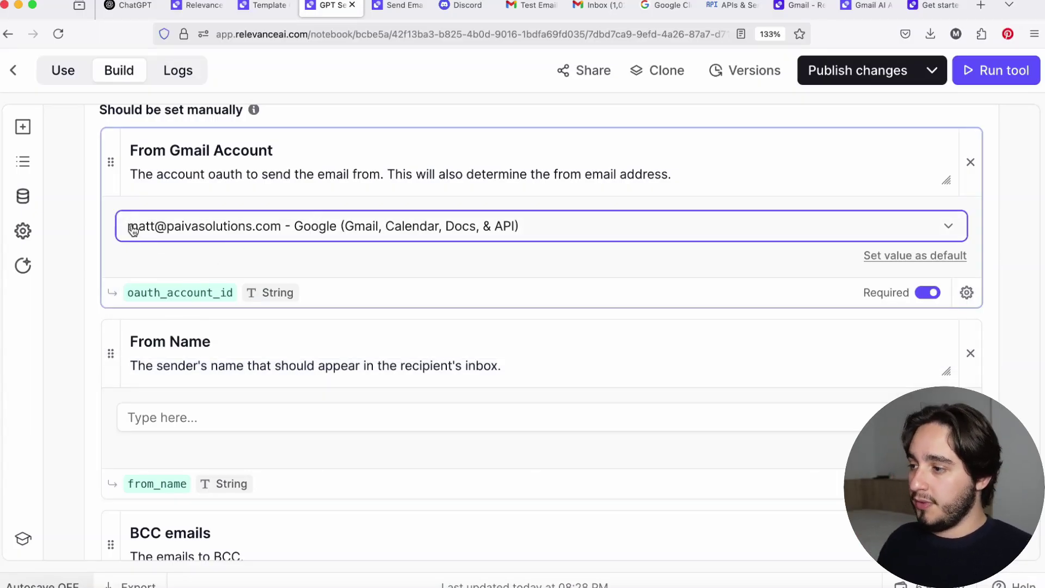
Enter the sender's full name in the From Name value field.
{"action": "scroll", "coordinate": [339, 318], "scroll_direction": "down", "scroll_amount": 2}
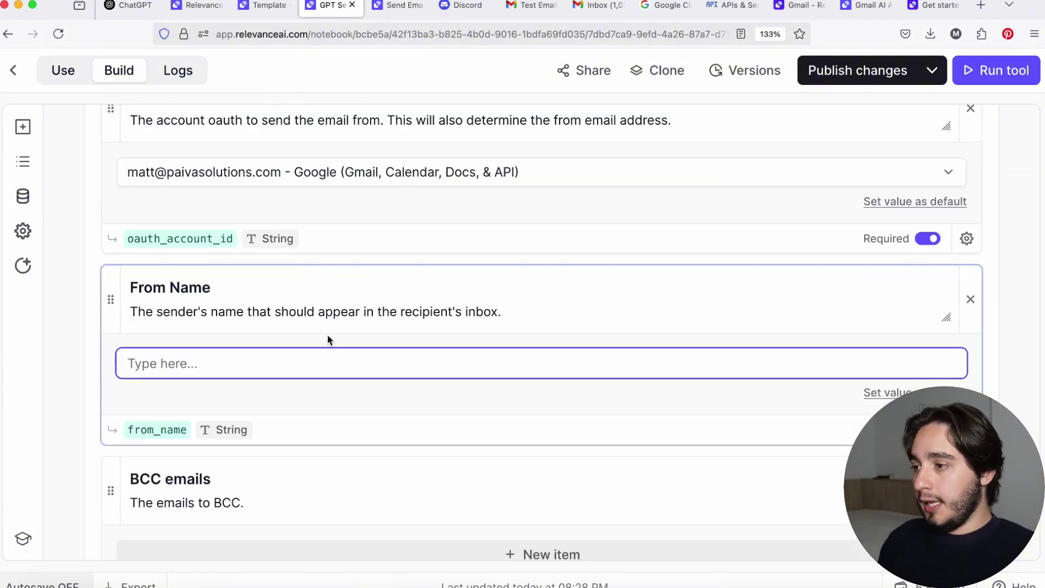
{"action": "left_click", "coordinate": [310, 289]}
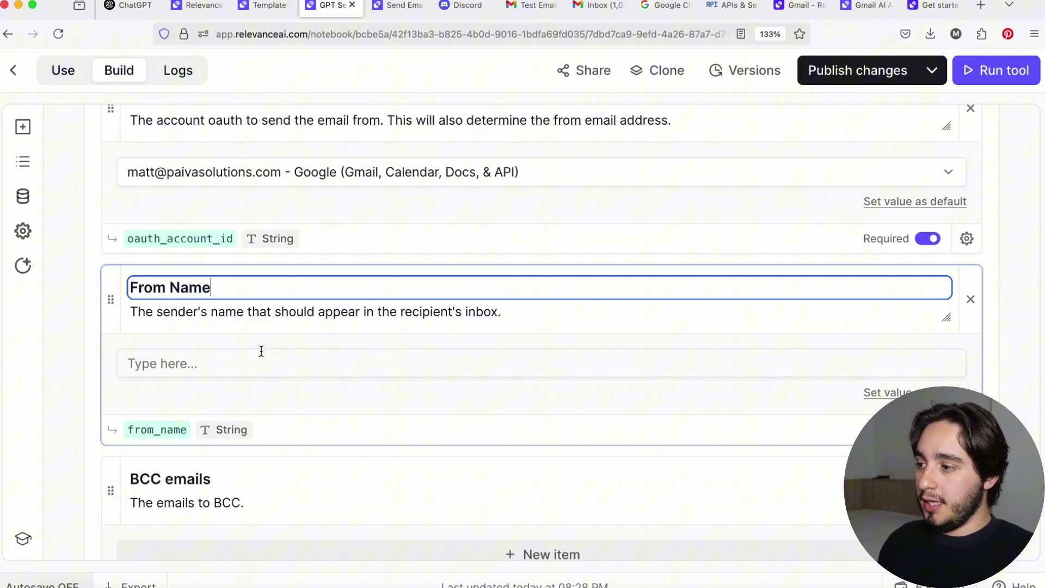
{"action": "left_click", "coordinate": [169, 316]}
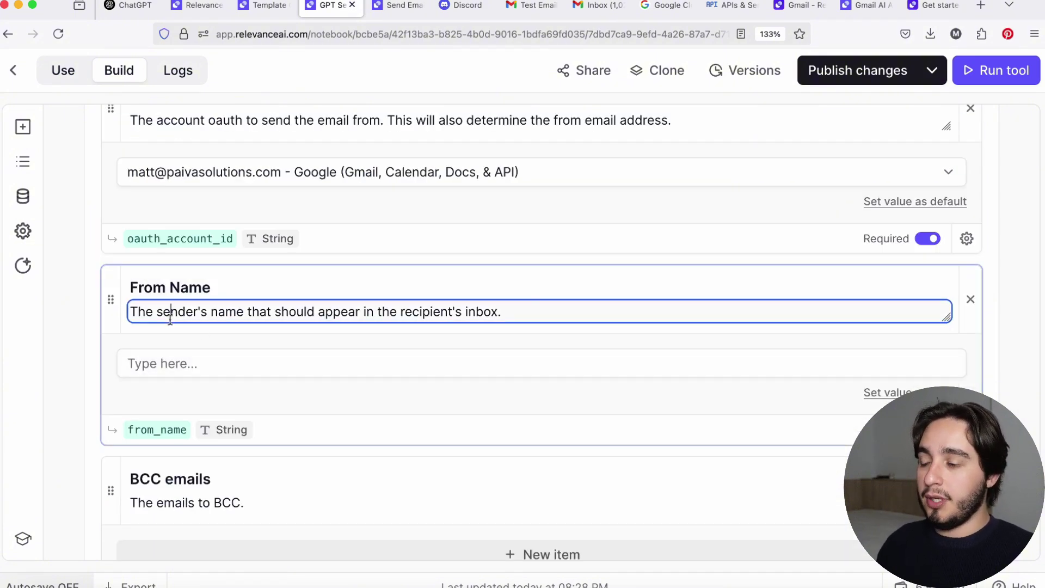
{"action": "left_click", "coordinate": [174, 366]}
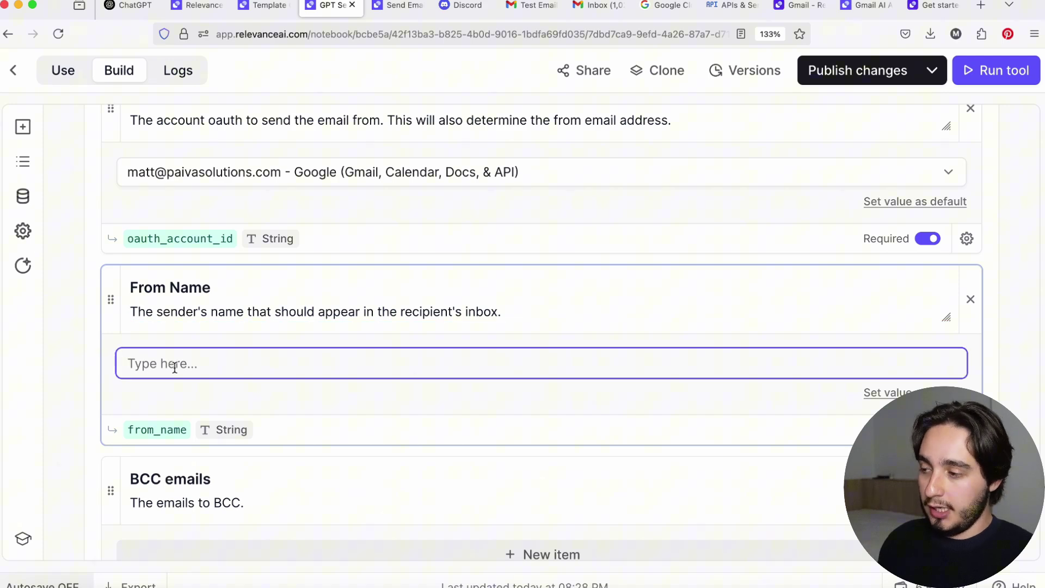
{"action": "type", "text": "Matt Paiva"}
{"action": "left_click", "coordinate": [970, 241]}
Set the chosen Gmail account and the sender name as the inputs' default values.
{"action": "scroll", "coordinate": [989, 232], "scroll_direction": "up", "scroll_amount": 1}
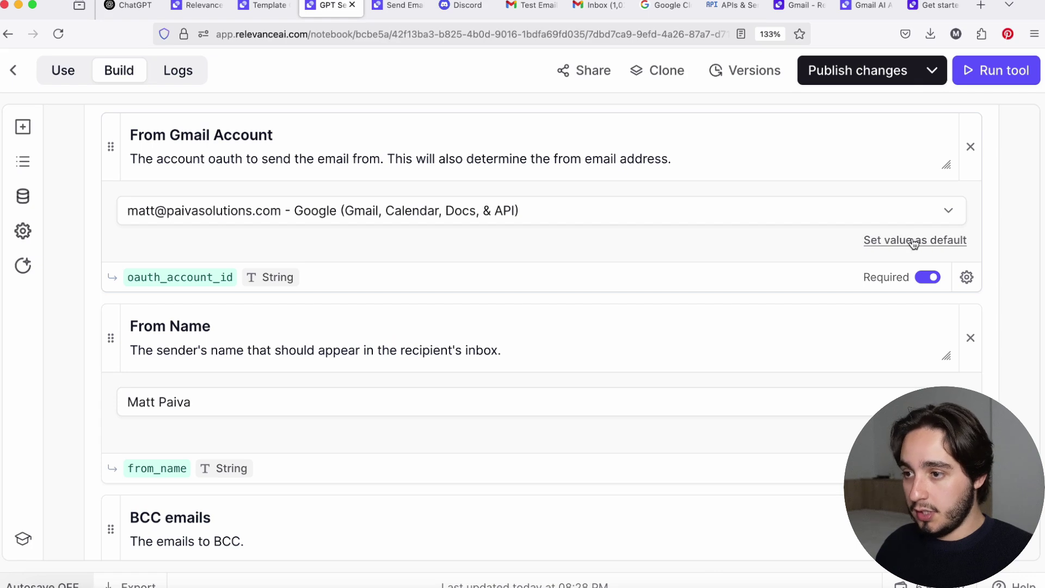
{"action": "left_click", "coordinate": [913, 241]}
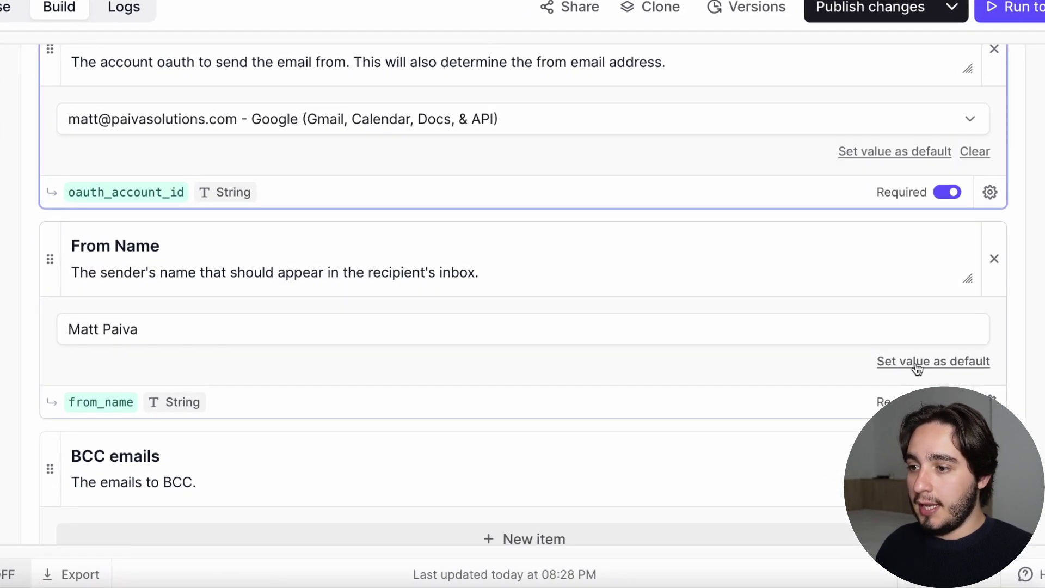
{"action": "left_click", "coordinate": [918, 363]}
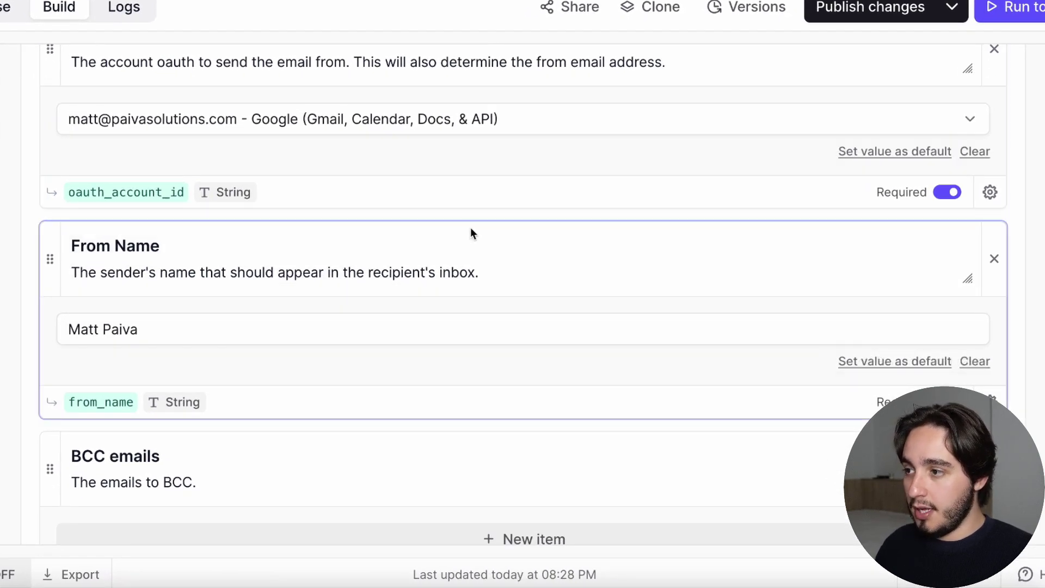
{"action": "scroll", "coordinate": [420, 206], "scroll_direction": "up", "scroll_amount": 3}
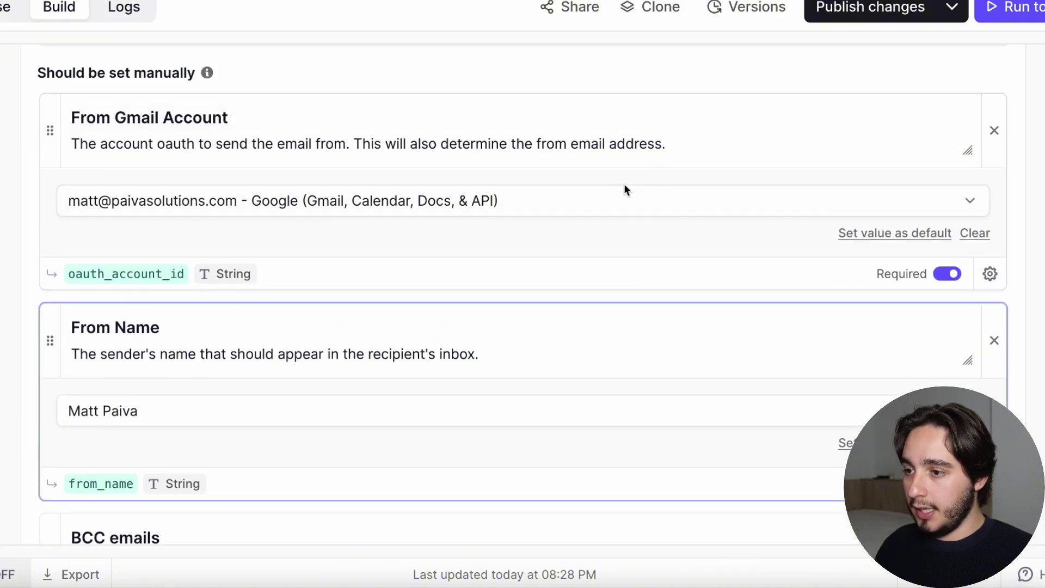
{"action": "scroll", "coordinate": [367, 299], "scroll_direction": "down", "scroll_amount": 4}
{"action": "scroll", "coordinate": [367, 304], "scroll_direction": "up", "scroll_amount": 4}
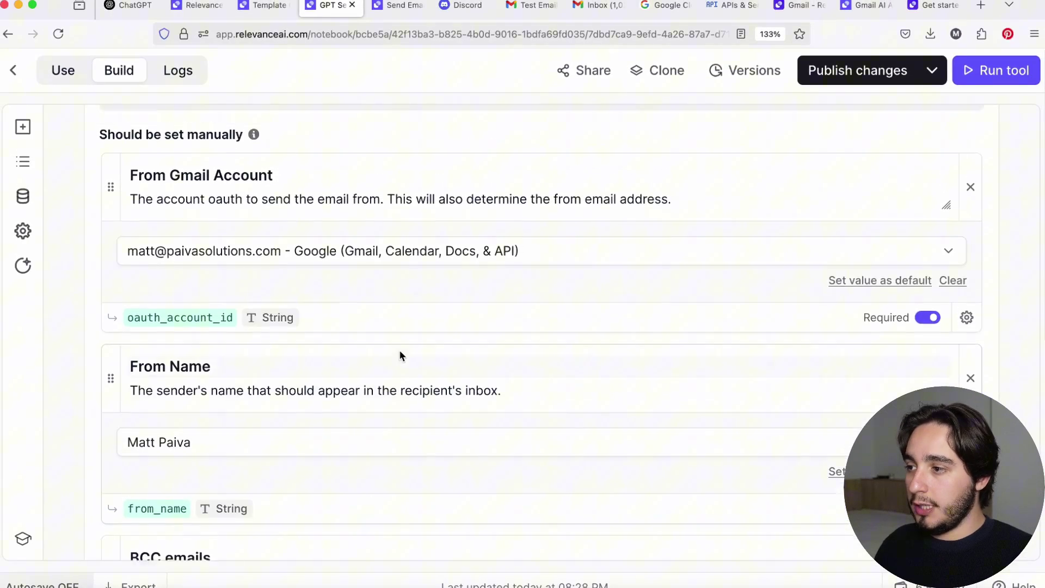
{"action": "scroll", "coordinate": [400, 352], "scroll_direction": "down", "scroll_amount": 10}
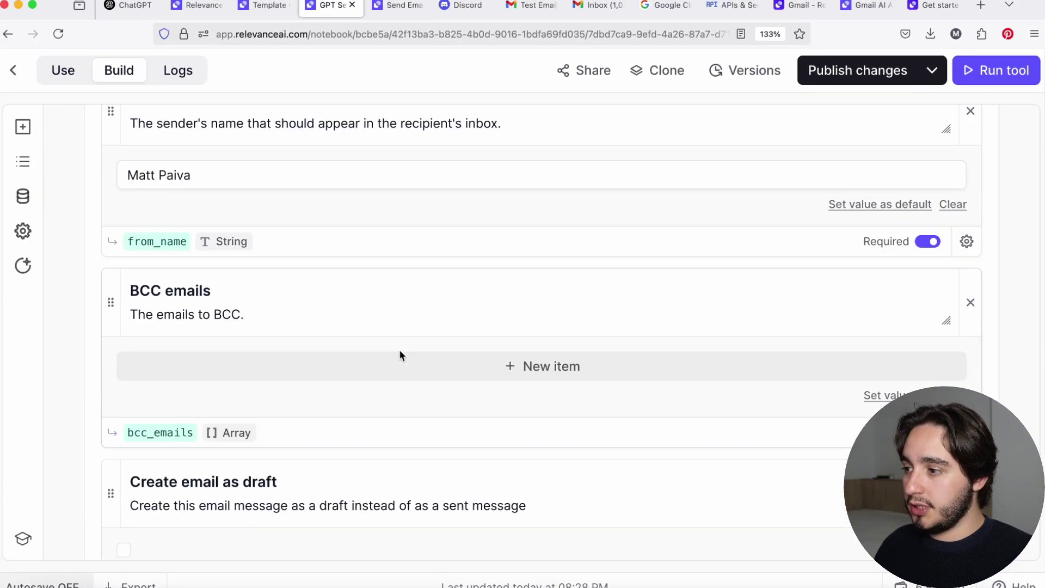
{"action": "scroll", "coordinate": [400, 350], "scroll_direction": "down", "scroll_amount": 5}
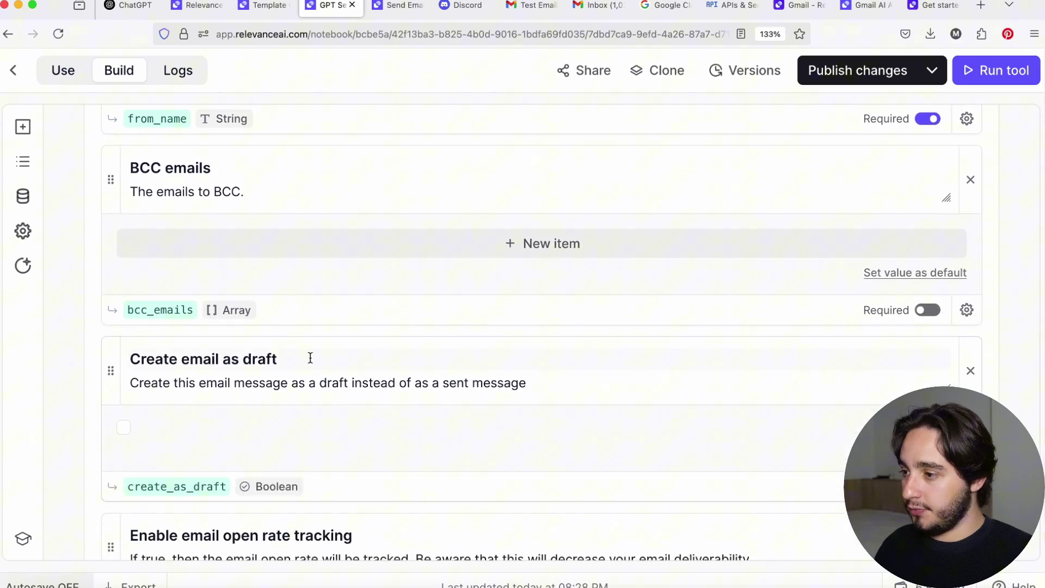
{"action": "left_click_drag", "start_coordinate": [303, 358], "coordinate": [130, 359]}
{"action": "scroll", "coordinate": [303, 355], "scroll_direction": "down", "scroll_amount": 13}
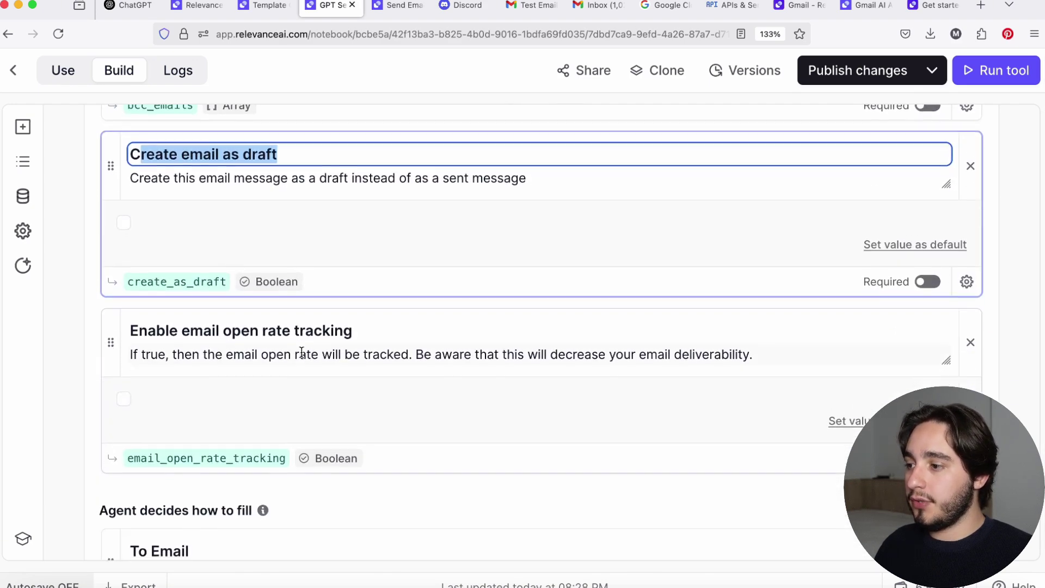
{"action": "scroll", "coordinate": [301, 354], "scroll_direction": "down", "scroll_amount": 3}
{"action": "scroll", "coordinate": [288, 372], "scroll_direction": "up", "scroll_amount": 3}
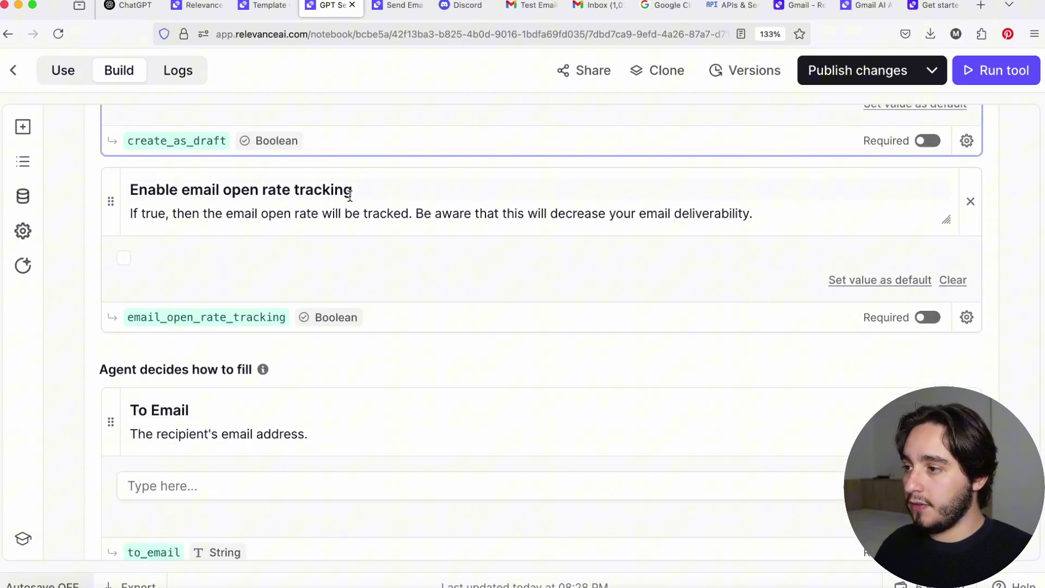
{"action": "left_click_drag", "start_coordinate": [361, 191], "coordinate": [103, 189]}
{"action": "scroll", "coordinate": [296, 266], "scroll_direction": "down", "scroll_amount": 12}
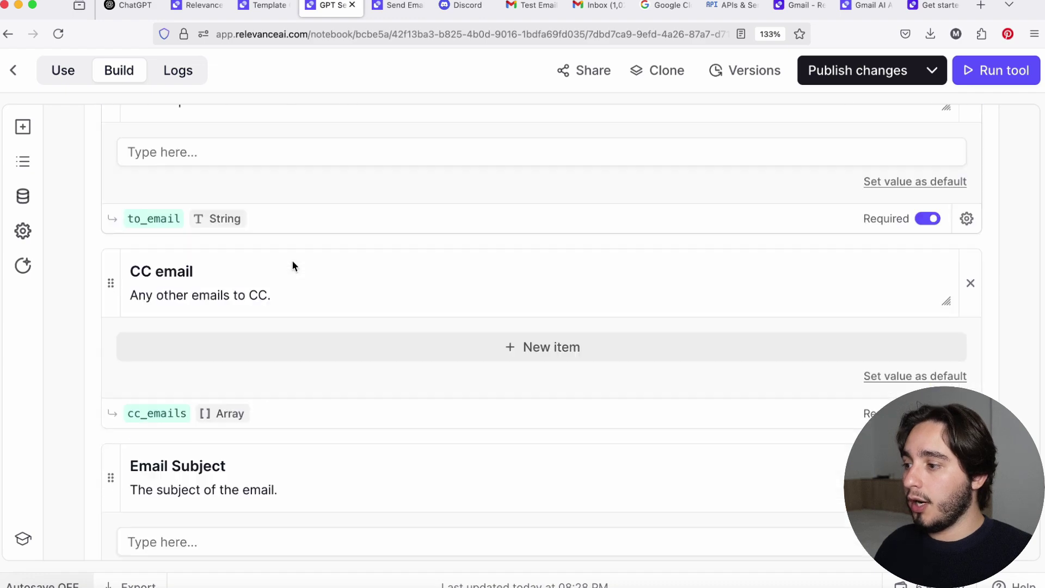
{"action": "left_click_drag", "start_coordinate": [196, 255], "coordinate": [115, 256]}
{"action": "scroll", "coordinate": [266, 295], "scroll_direction": "down", "scroll_amount": 17}
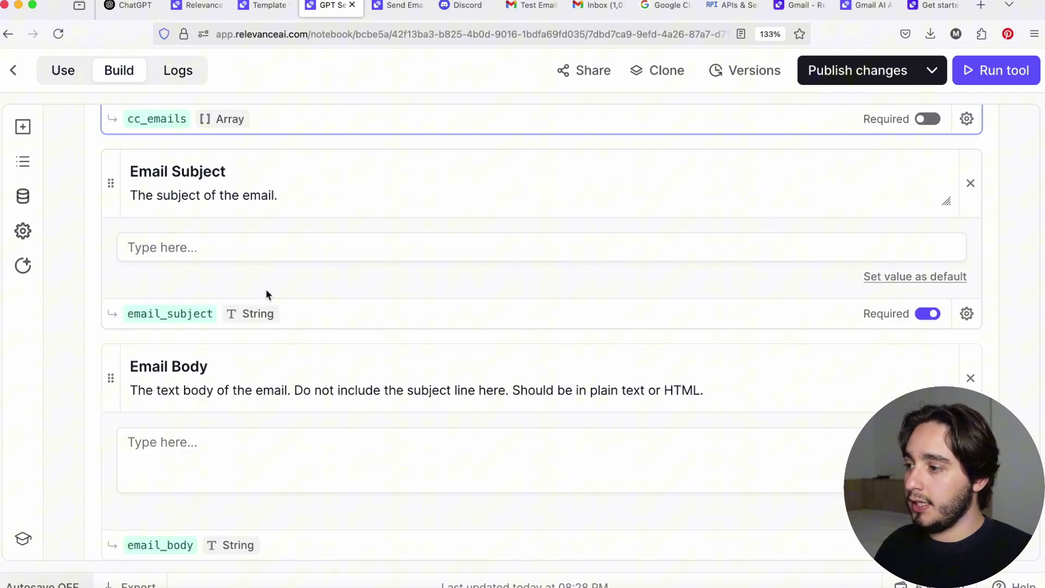
{"action": "left_click_drag", "start_coordinate": [301, 388], "coordinate": [131, 392]}
{"action": "scroll", "coordinate": [277, 368], "scroll_direction": "down", "scroll_amount": 15}
{"action": "left_click_drag", "start_coordinate": [273, 163], "coordinate": [130, 166]}
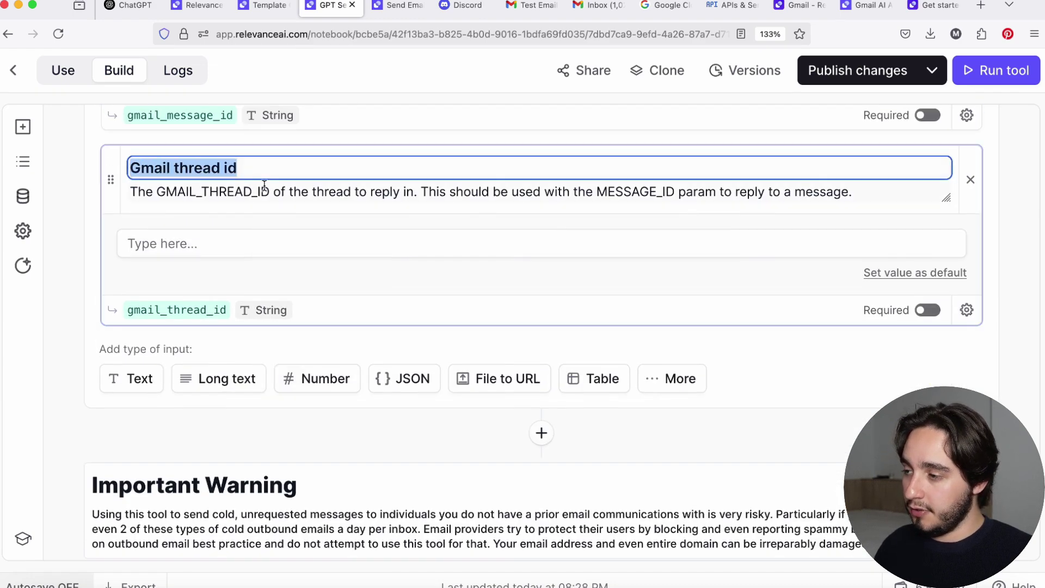
{"action": "left_click", "coordinate": [277, 207]}
{"action": "scroll", "coordinate": [278, 208], "scroll_direction": "up", "scroll_amount": 18}
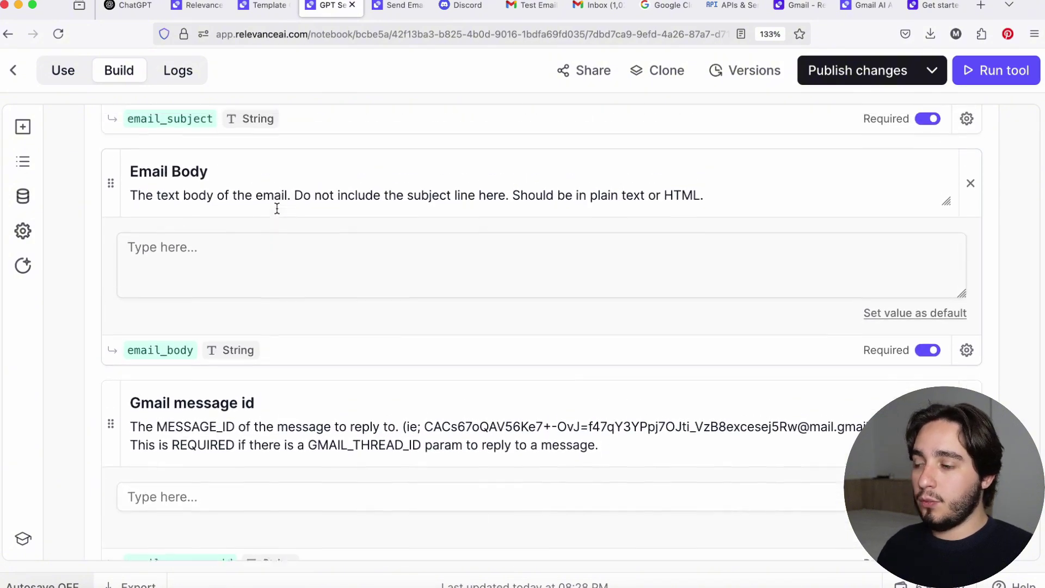
{"action": "scroll", "coordinate": [278, 211], "scroll_direction": "up", "scroll_amount": 20}
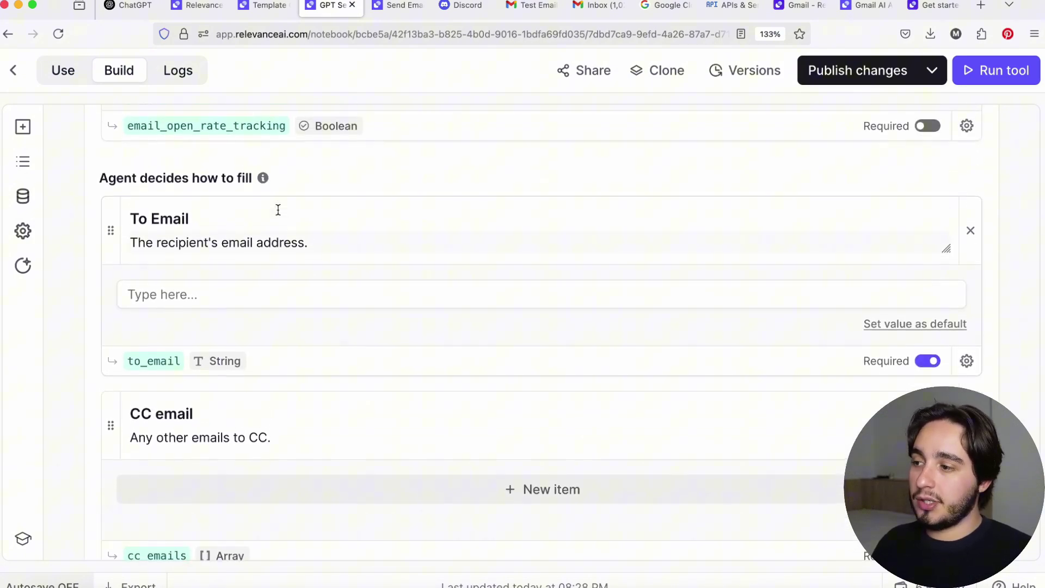
{"action": "scroll", "coordinate": [280, 209], "scroll_direction": "up", "scroll_amount": 7}
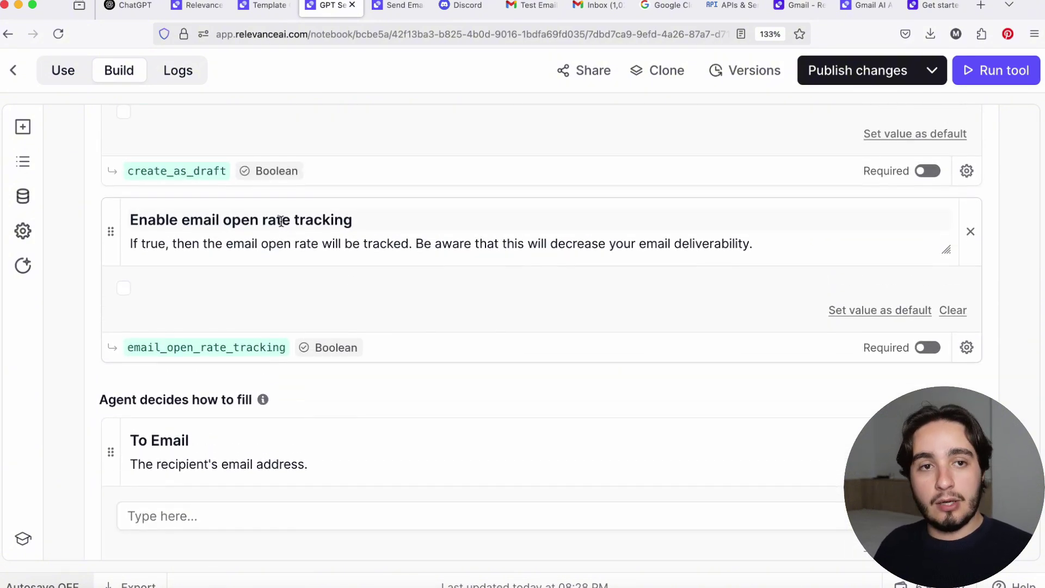
{"action": "scroll", "coordinate": [281, 221], "scroll_direction": "up", "scroll_amount": 8}
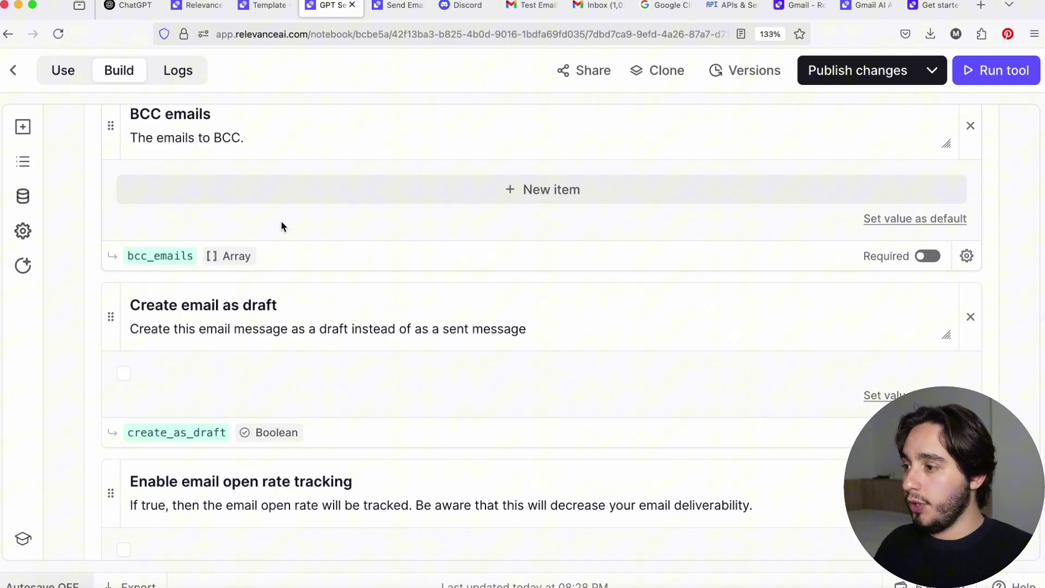
{"action": "scroll", "coordinate": [281, 220], "scroll_direction": "down", "scroll_amount": 13}
{"action": "left_click", "coordinate": [170, 280]}
{"action": "double_click", "coordinate": [170, 280]}
{"action": "scroll", "coordinate": [311, 303], "scroll_direction": "down", "scroll_amount": 1}
{"action": "scroll", "coordinate": [304, 301], "scroll_direction": "down", "scroll_amount": 3}
{"action": "left_click", "coordinate": [192, 354]}
{"action": "scroll", "coordinate": [198, 354], "scroll_direction": "down", "scroll_amount": 1}
{"action": "scroll", "coordinate": [198, 354], "scroll_direction": "down", "scroll_amount": 4}
{"action": "left_click", "coordinate": [238, 374]}
{"action": "scroll", "coordinate": [163, 371], "scroll_direction": "down", "scroll_amount": 8}
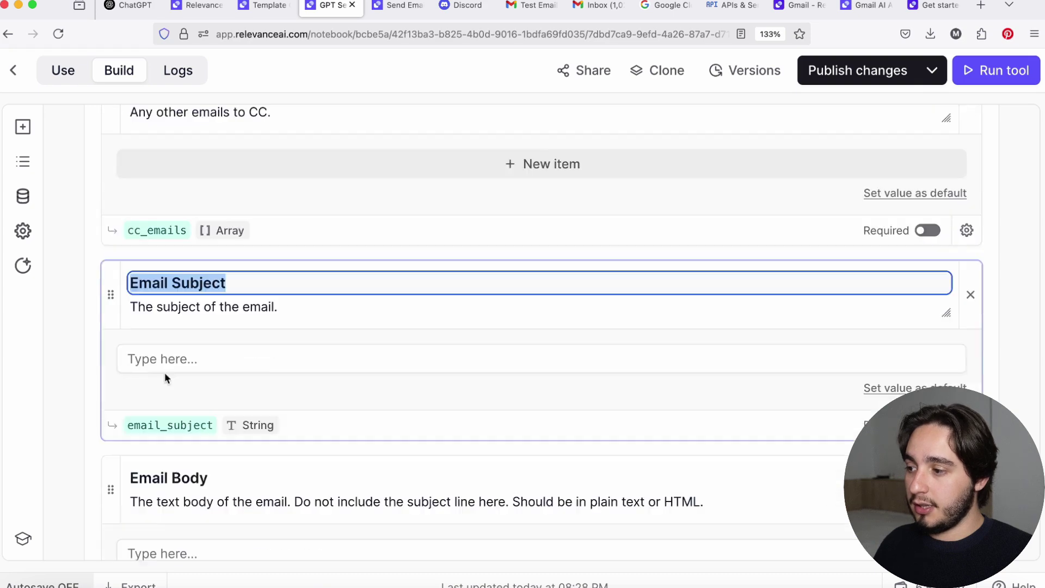
{"action": "scroll", "coordinate": [249, 355], "scroll_direction": "down", "scroll_amount": 1}
{"action": "left_click", "coordinate": [234, 275]}
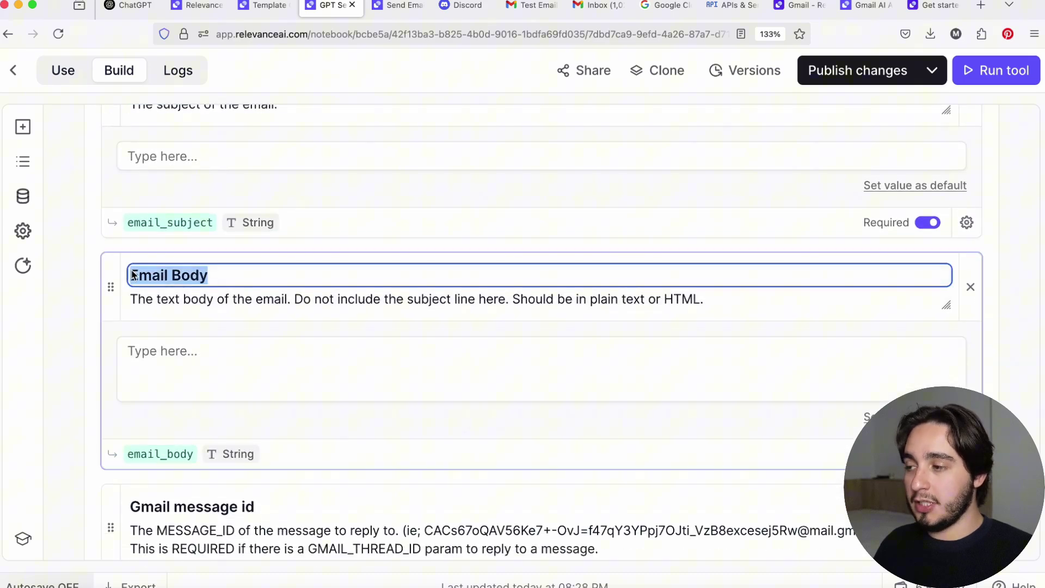
{"action": "scroll", "coordinate": [223, 289], "scroll_direction": "up", "scroll_amount": 15}
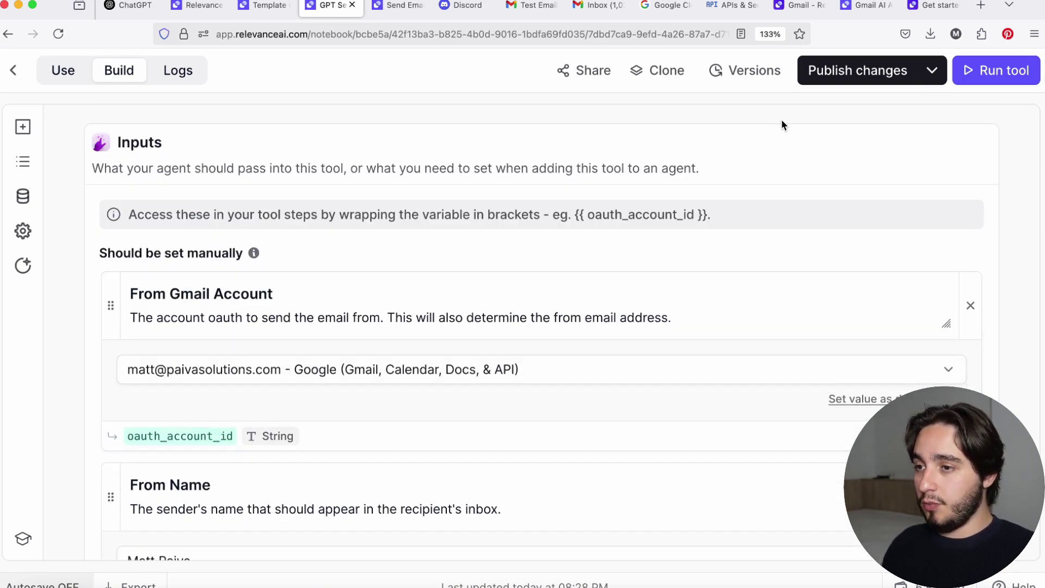
Publish the email tool's changes and head back out of the tool editor.
{"action": "left_click", "coordinate": [839, 81]}
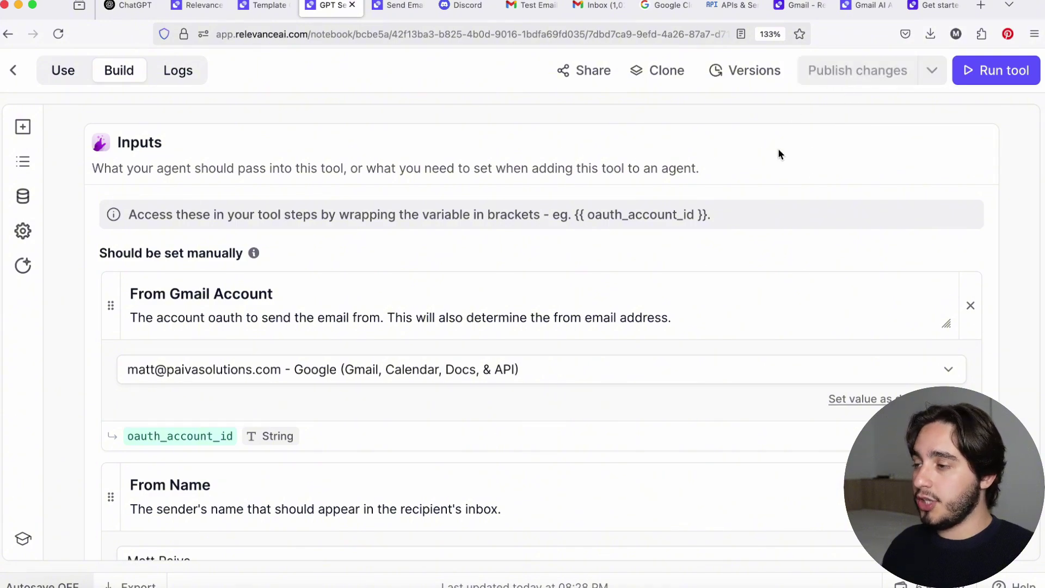
{"action": "left_click", "coordinate": [16, 74]}
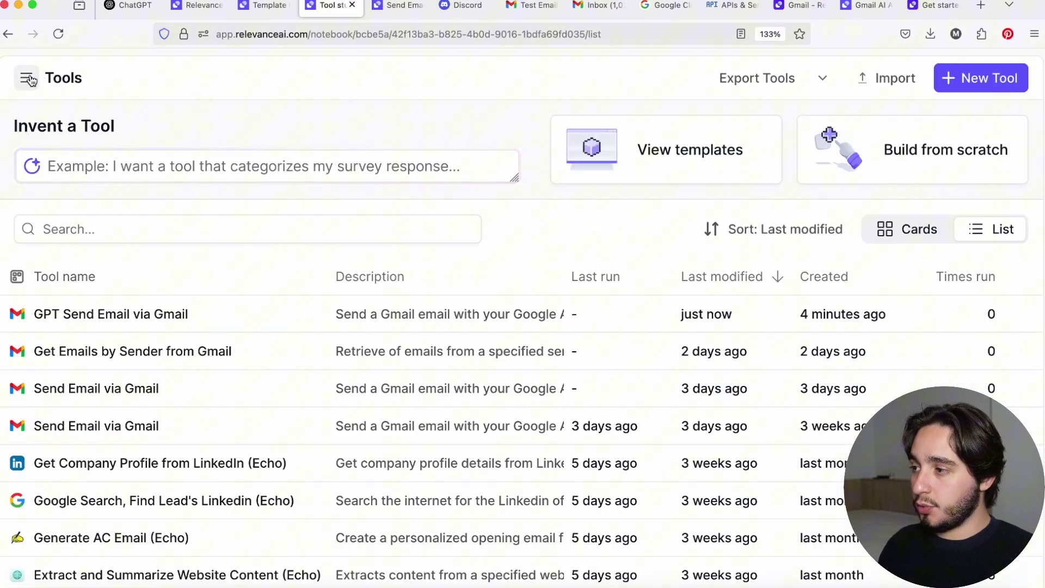
{"action": "double_click", "coordinate": [23, 81]}
{"action": "left_click", "coordinate": [24, 82]}
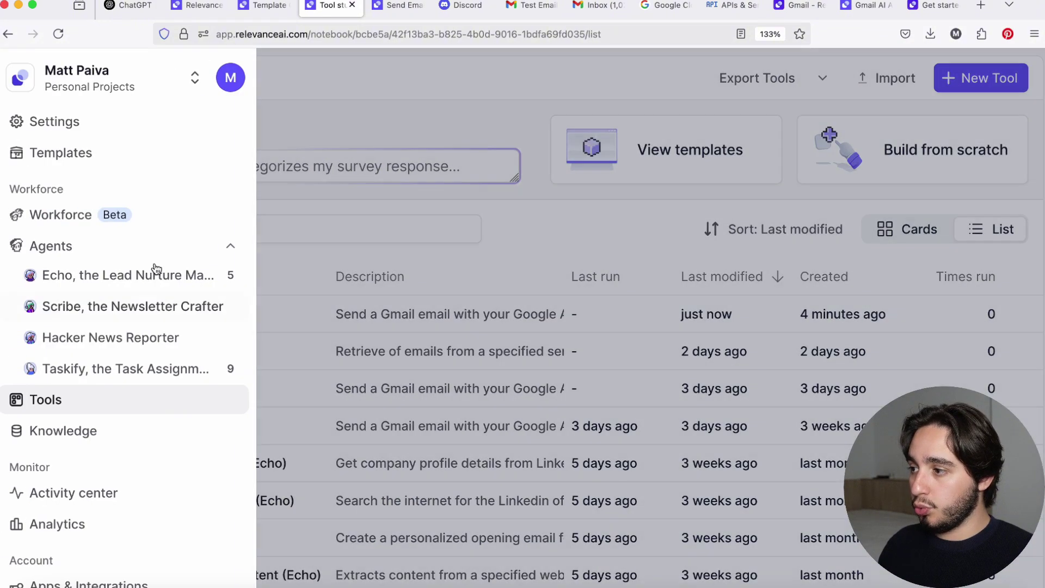
Return to the Tools list and export the tools as CustomGPT Actions.
{"action": "left_click", "coordinate": [234, 253]}
{"action": "left_click", "coordinate": [230, 246]}
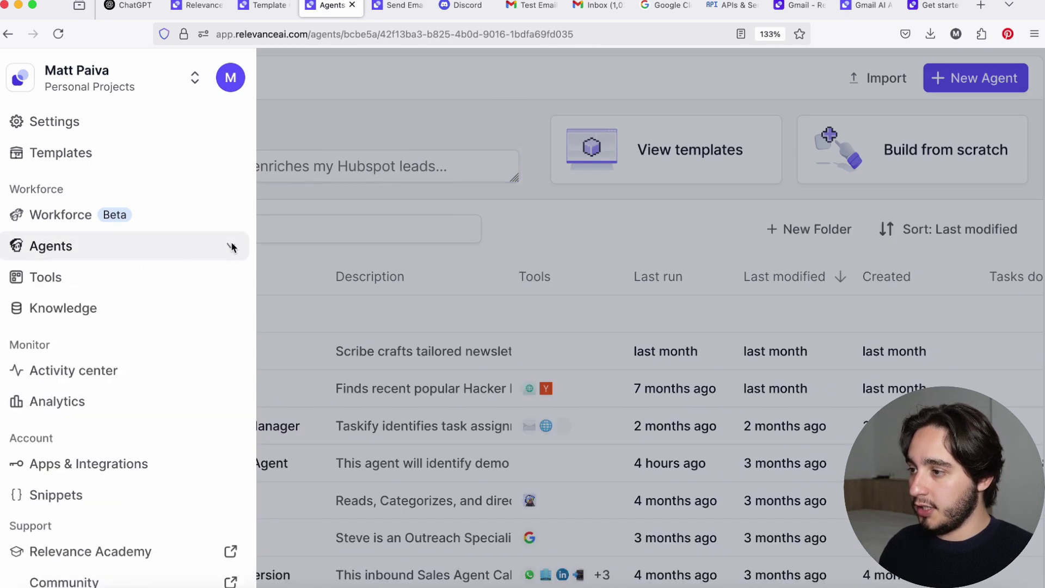
{"action": "left_click", "coordinate": [34, 277]}
{"action": "left_click", "coordinate": [321, 141]}
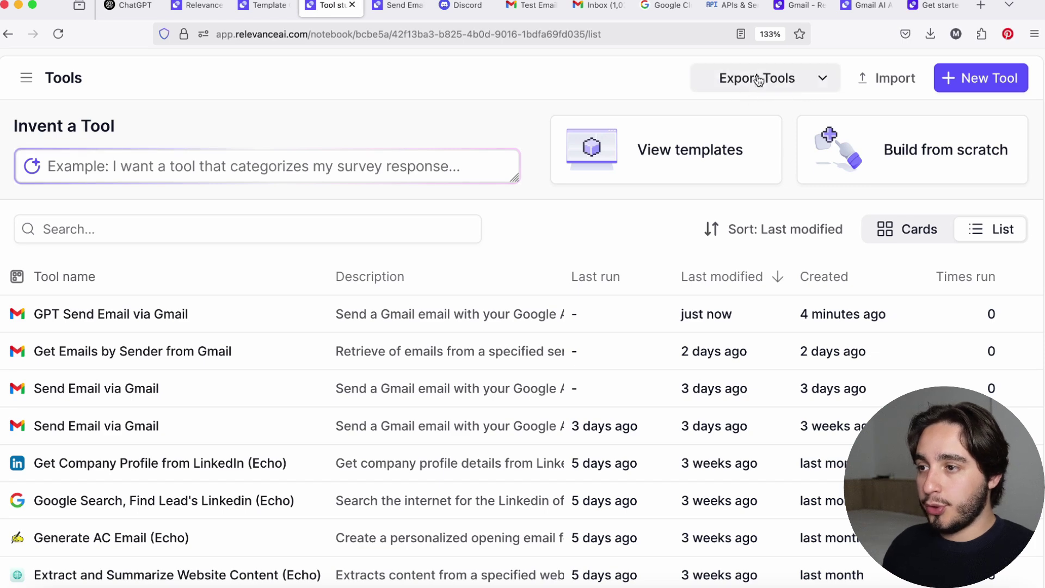
{"action": "left_click", "coordinate": [778, 89]}
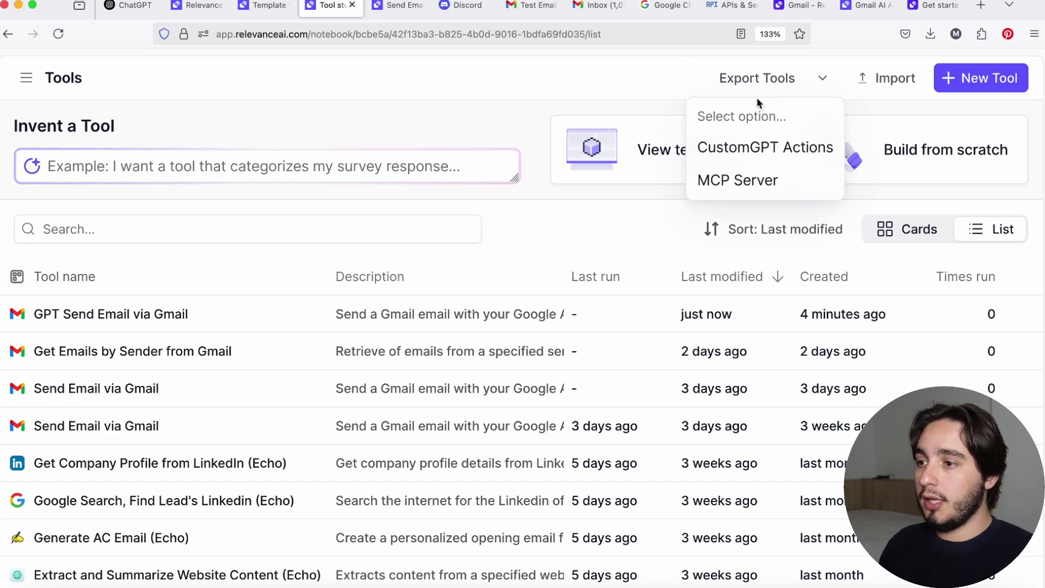
{"action": "left_click", "coordinate": [746, 149]}
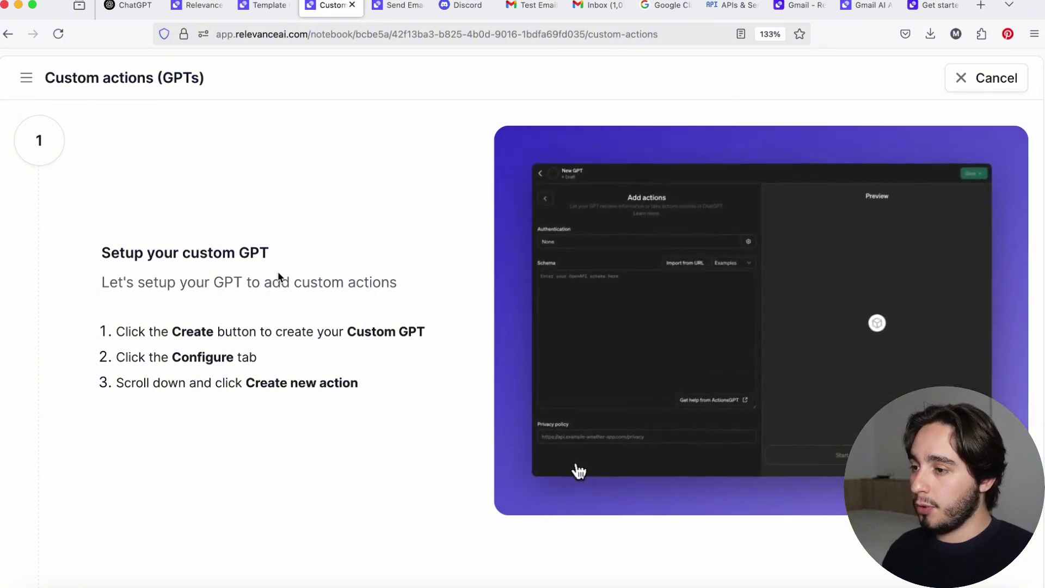
Switch to the chatgpt.com tab showing the ChatGPT home page.
{"action": "left_click", "coordinate": [139, 12]}
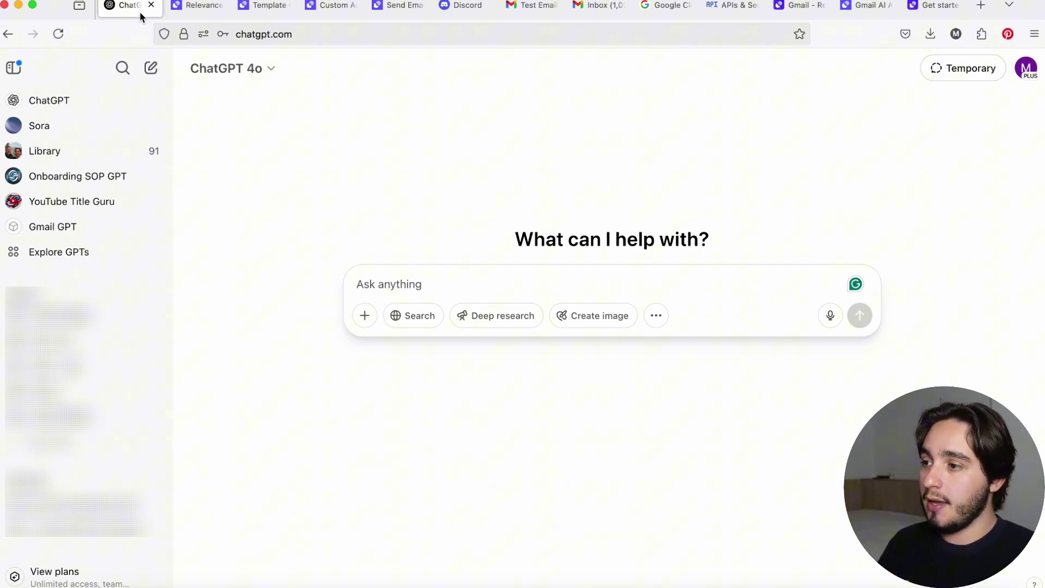
Open the Explore GPTs page and start creating a new custom GPT.
{"action": "left_click", "coordinate": [47, 250]}
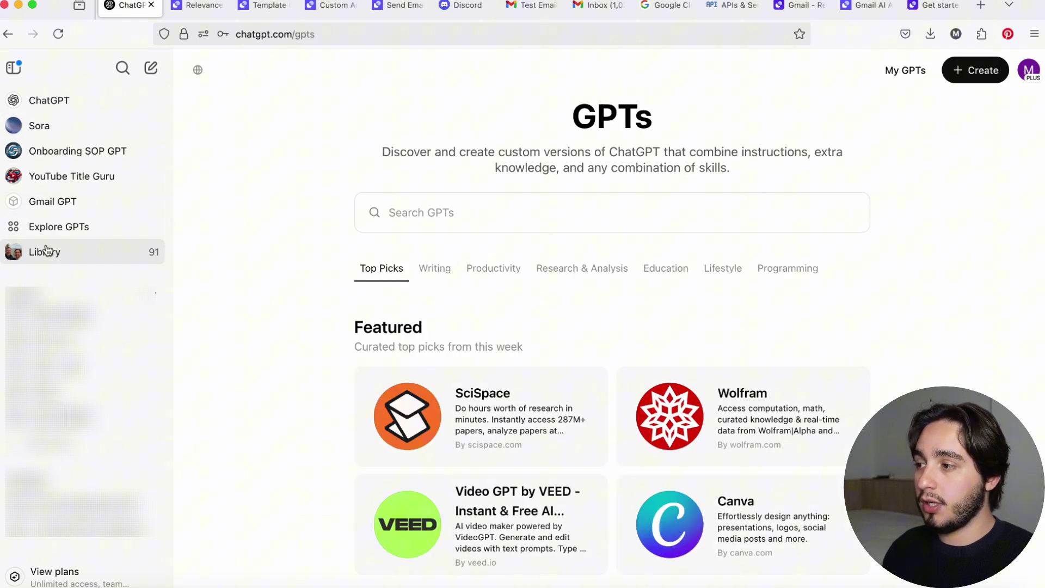
{"action": "left_click", "coordinate": [968, 71]}
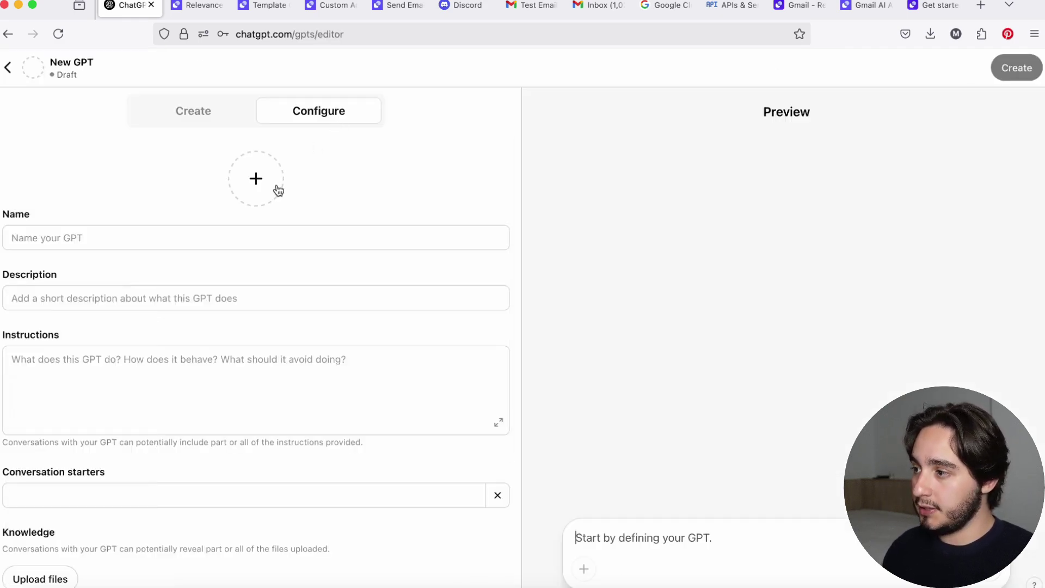
{"action": "scroll", "coordinate": [418, 224], "scroll_direction": "down", "scroll_amount": 3}
{"action": "scroll", "coordinate": [262, 247], "scroll_direction": "up", "scroll_amount": 3}
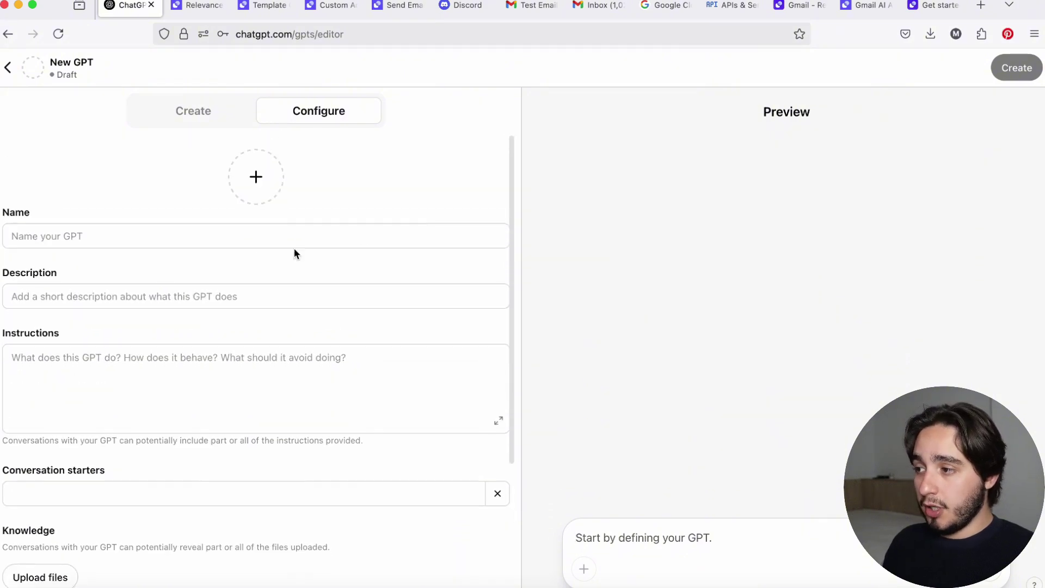
Enter 'Gmail GPT' as the new GPT's name on the Configure tab.
{"action": "left_click", "coordinate": [189, 399]}
{"action": "scroll", "coordinate": [194, 395], "scroll_direction": "down", "scroll_amount": 5}
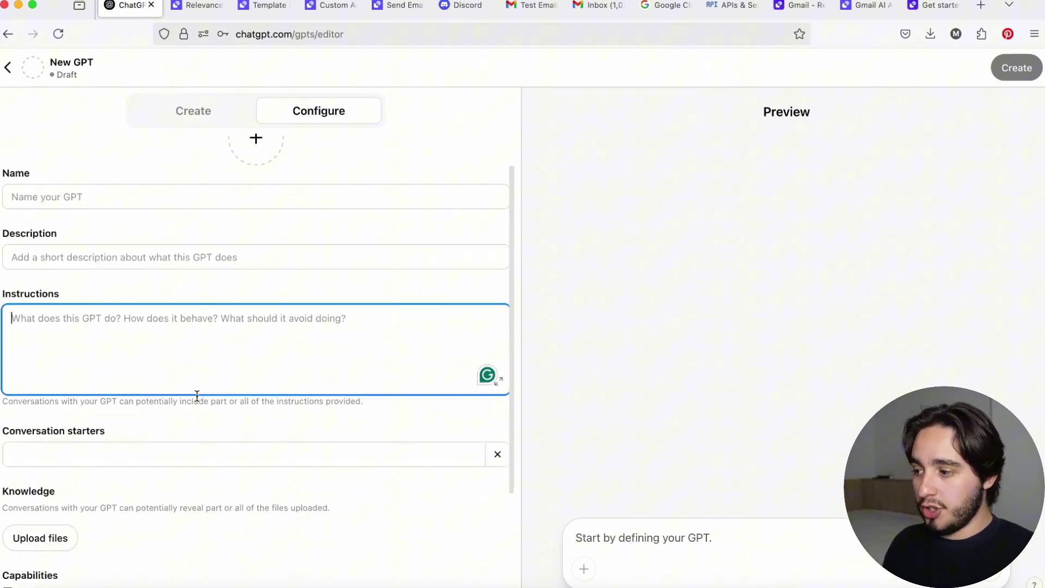
{"action": "scroll", "coordinate": [191, 394], "scroll_direction": "down", "scroll_amount": 1}
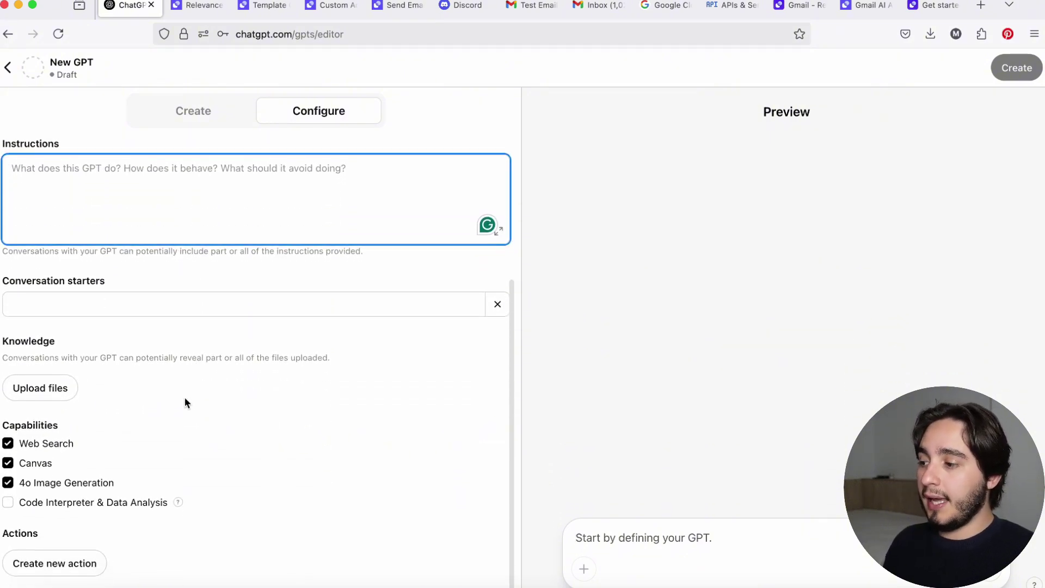
{"action": "scroll", "coordinate": [214, 409], "scroll_direction": "up", "scroll_amount": 5}
{"action": "left_click", "coordinate": [152, 229]}
{"action": "type", "text": "Gmail GPT"}
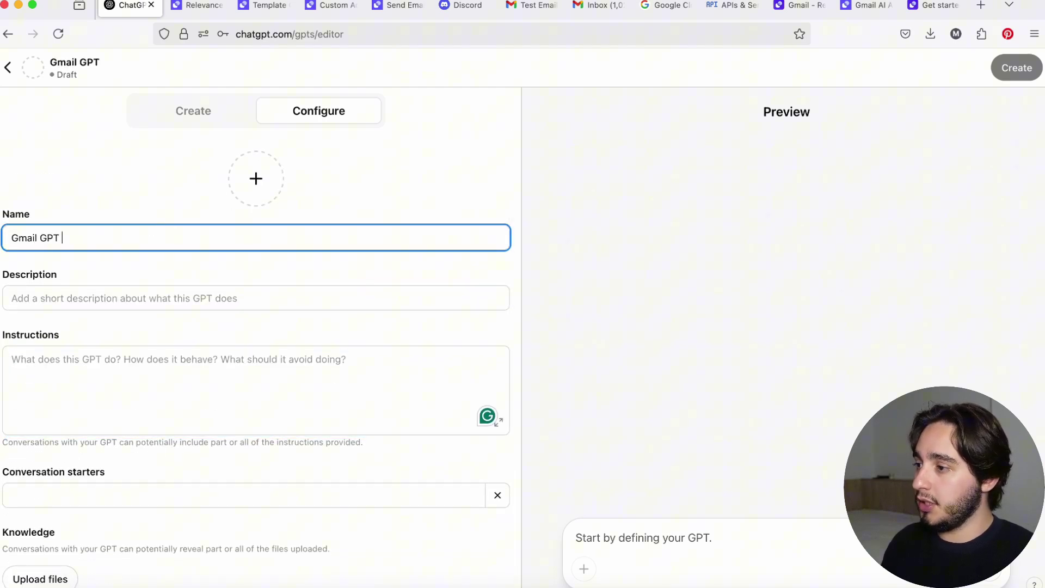
{"action": "scroll", "coordinate": [138, 228], "scroll_direction": "down", "scroll_amount": 5}
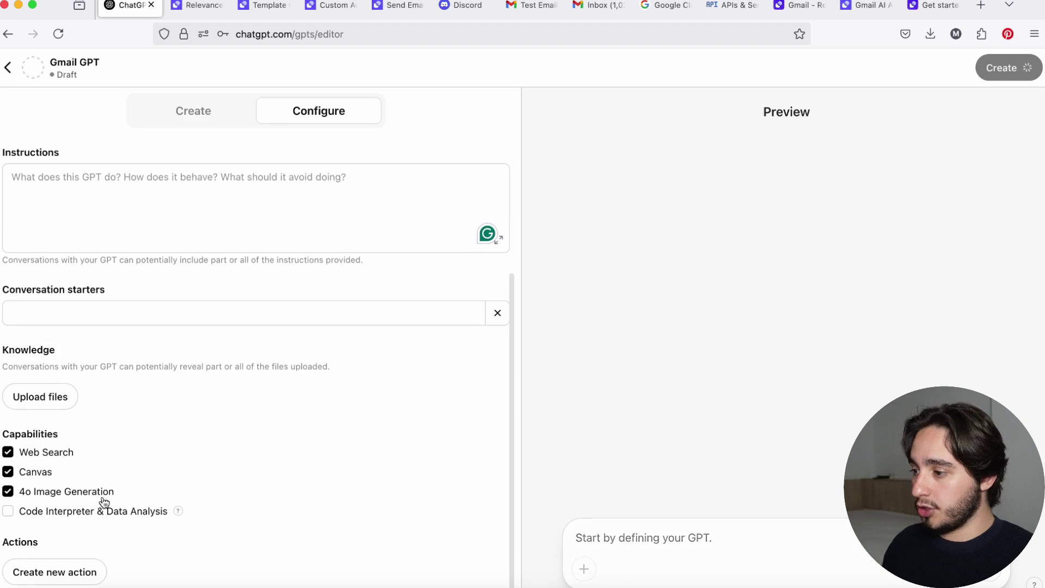
Create a new action, open its Authentication settings, and bring up Relevance AI's Custom actions tab.
{"action": "left_click", "coordinate": [45, 573]}
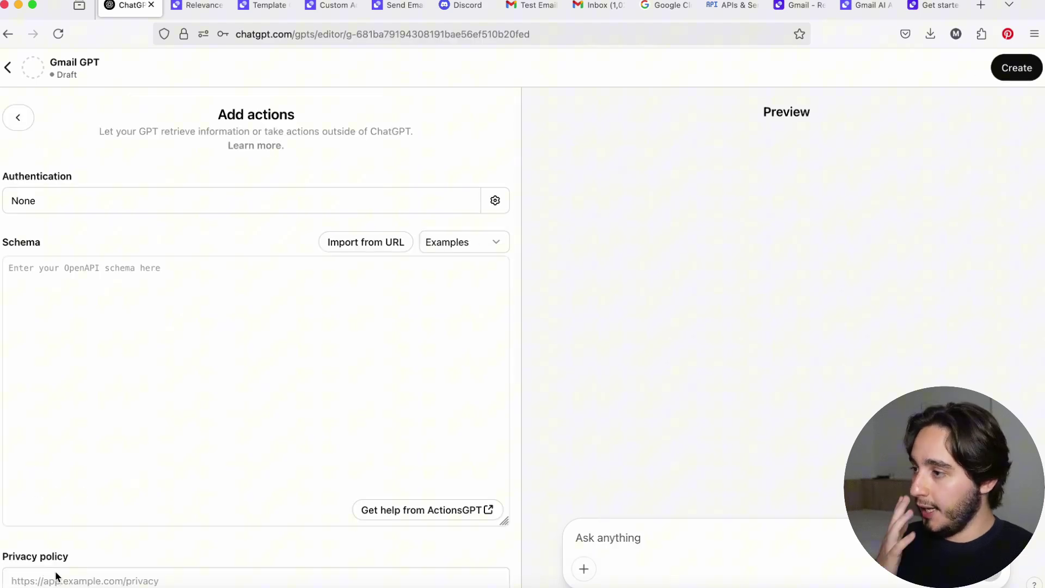
{"action": "left_click", "coordinate": [53, 207]}
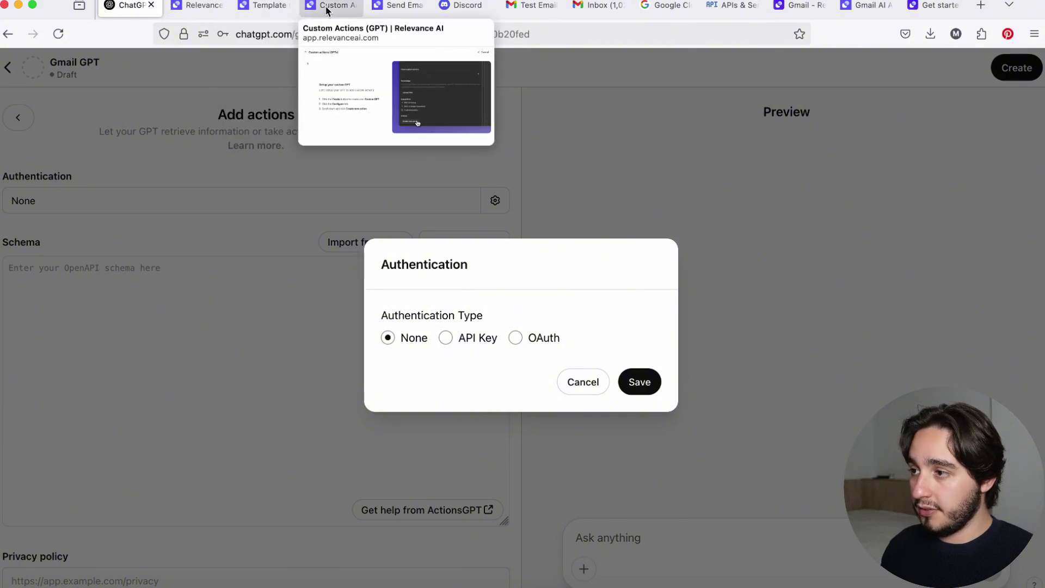
{"action": "left_click_drag", "start_coordinate": [325, 7], "coordinate": [196, 7]}
Select the GPT Send Email via Gmail tool in the tools list.
{"action": "scroll", "coordinate": [318, 188], "scroll_direction": "down", "scroll_amount": 2}
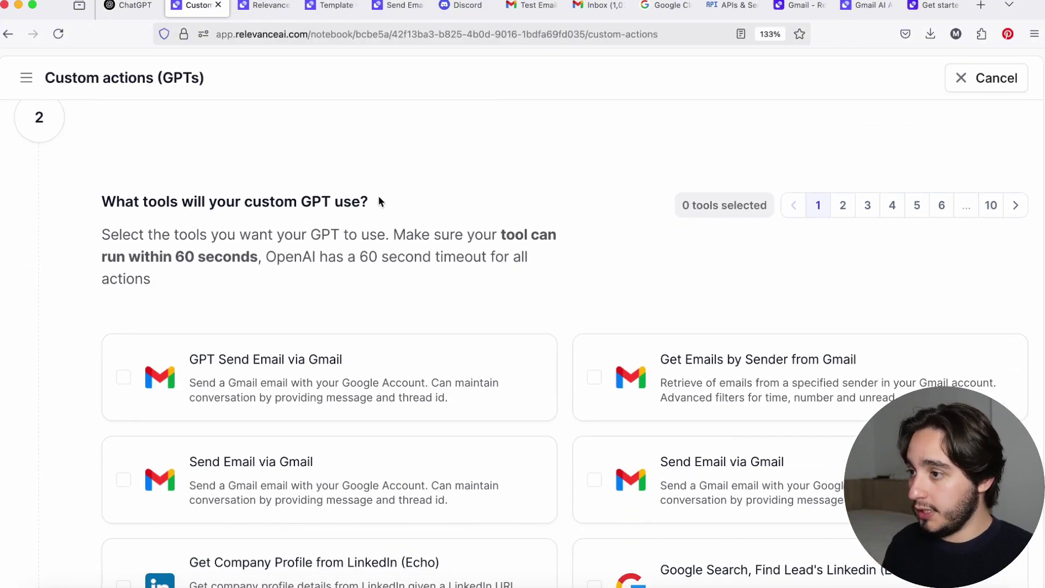
{"action": "left_click_drag", "start_coordinate": [370, 201], "coordinate": [109, 194]}
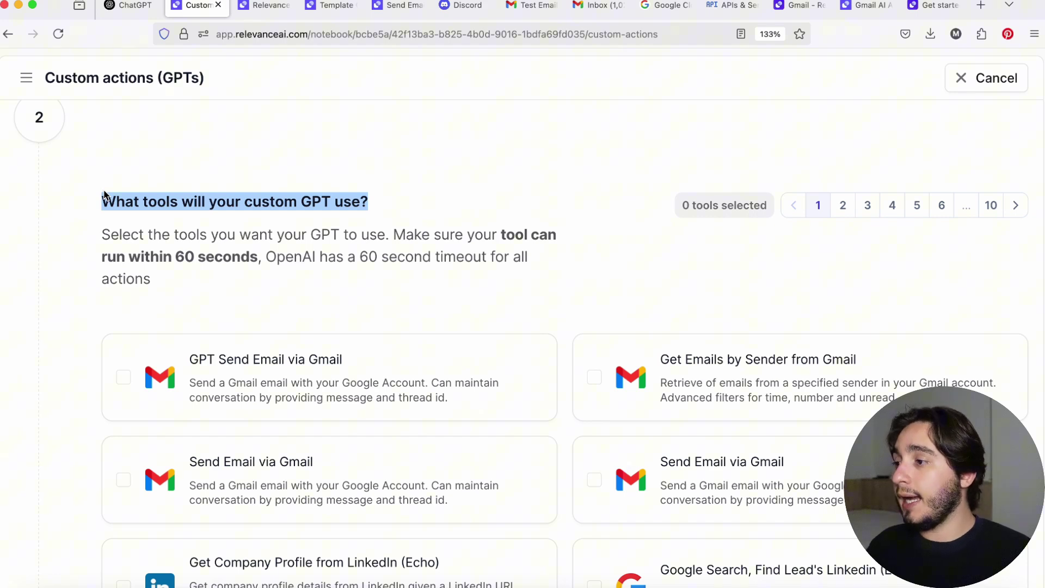
{"action": "left_click", "coordinate": [104, 195]}
{"action": "scroll", "coordinate": [107, 194], "scroll_direction": "down", "scroll_amount": 3}
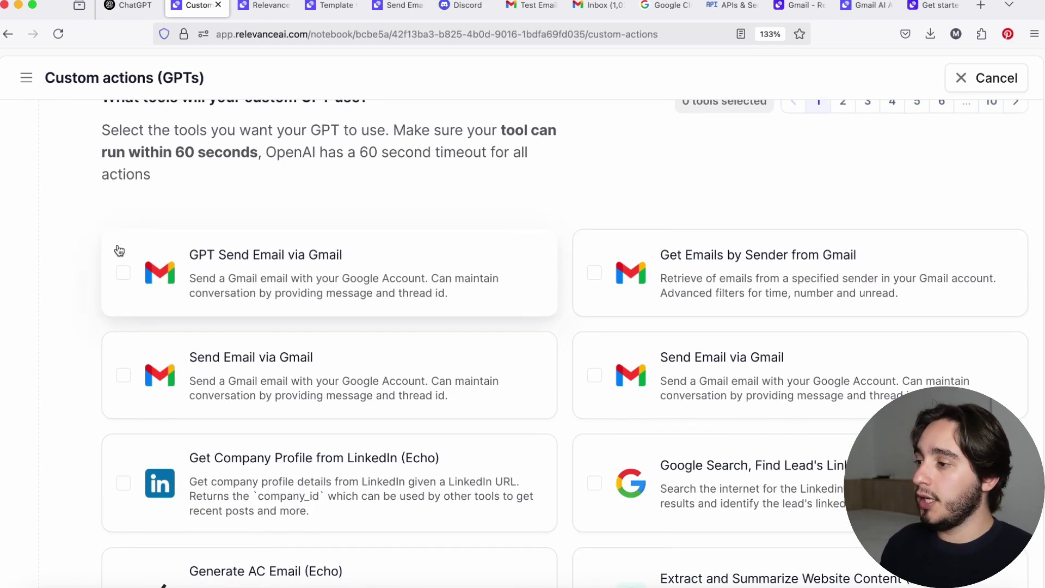
{"action": "left_click", "coordinate": [125, 273]}
{"action": "scroll", "coordinate": [151, 179], "scroll_direction": "up", "scroll_amount": 3}
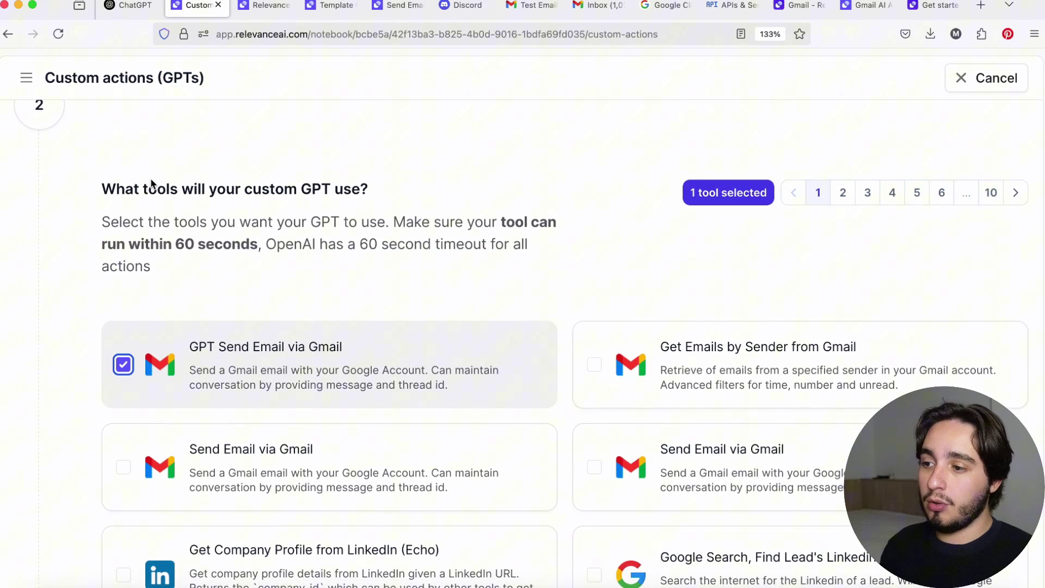
Generate an authorization token for the custom GPT, then return to ChatGPT.
{"action": "scroll", "coordinate": [151, 183], "scroll_direction": "down", "scroll_amount": 15}
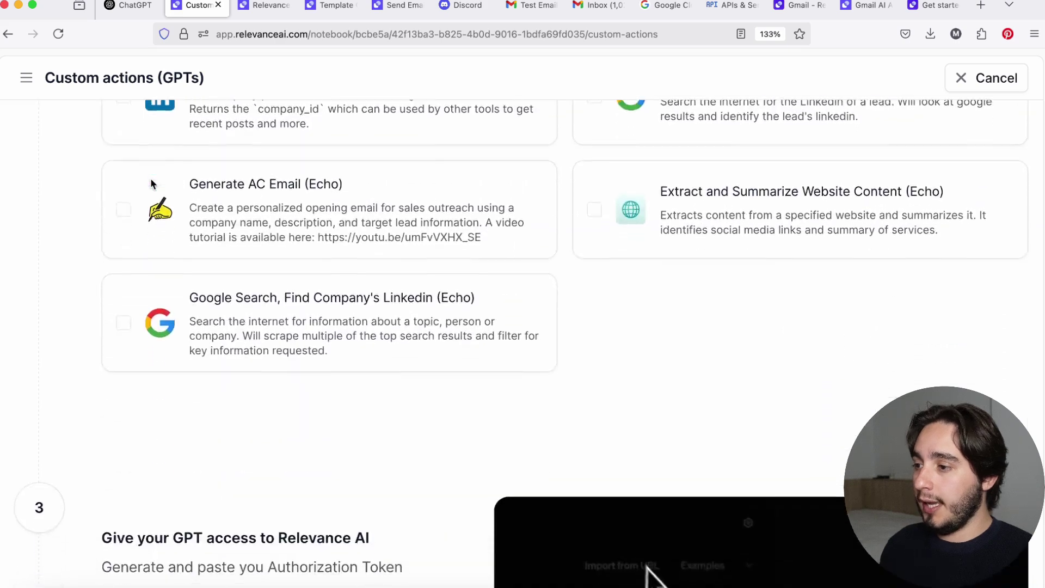
{"action": "scroll", "coordinate": [151, 183], "scroll_direction": "down", "scroll_amount": 2}
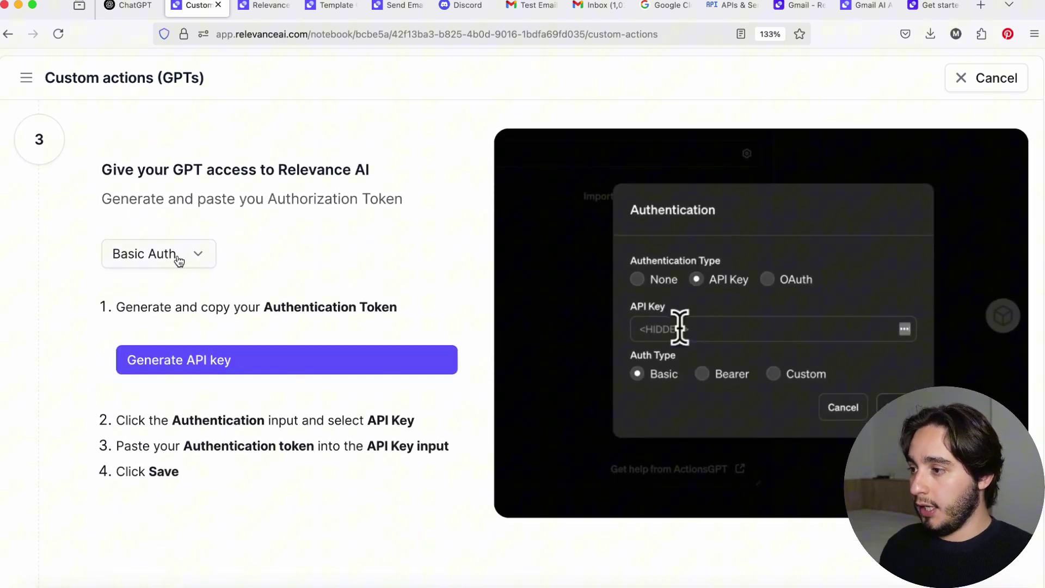
{"action": "left_click", "coordinate": [197, 370]}
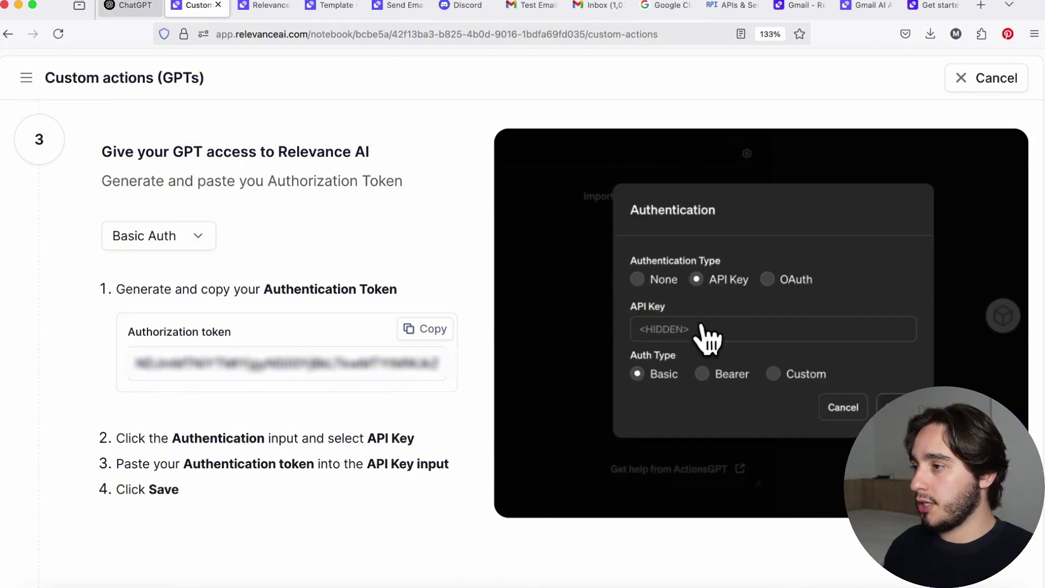
{"action": "left_click", "coordinate": [130, 5]}
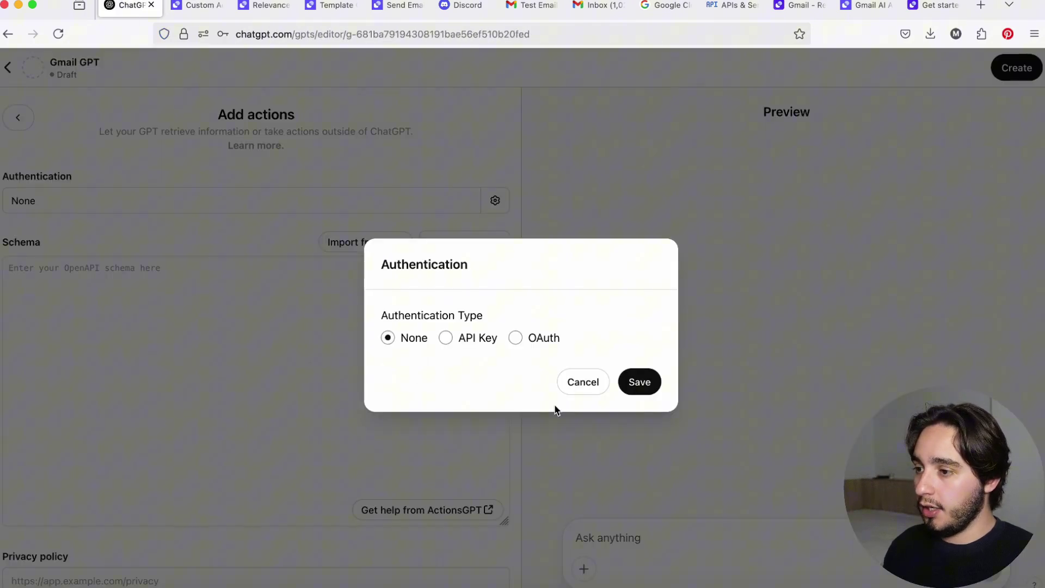
Set the action's authentication to API Key and paste the Relevance AI token.
{"action": "left_click", "coordinate": [566, 383]}
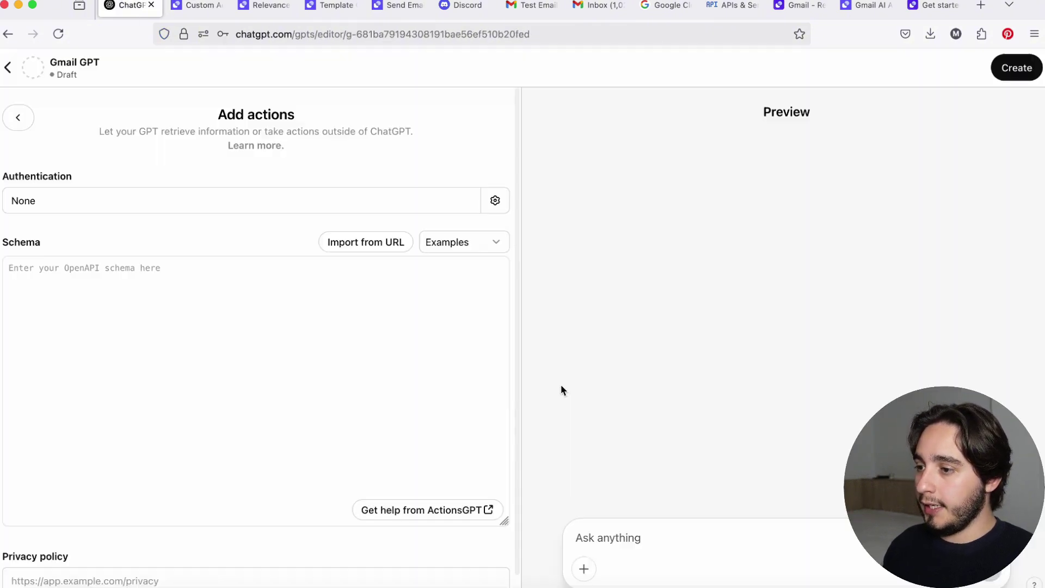
{"action": "left_click", "coordinate": [130, 203]}
{"action": "left_click", "coordinate": [446, 336]}
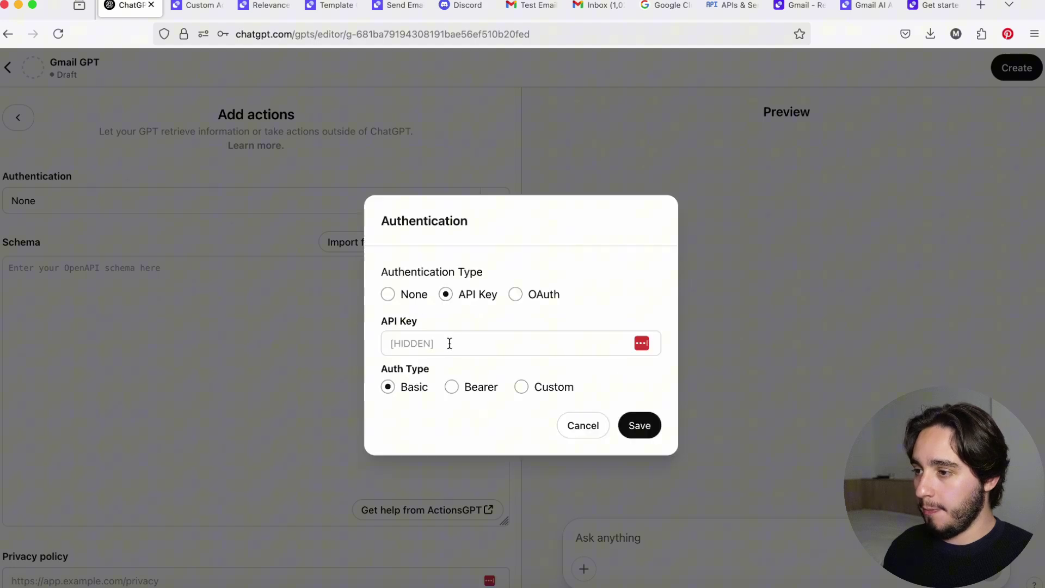
{"action": "left_click", "coordinate": [450, 343]}
{"action": "key", "text": "super+v"}
Generate the OpenAPI schema for the chosen tool in Relevance AI and copy it.
{"action": "key", "text": "ctrl+Tab"}
{"action": "scroll", "coordinate": [235, 355], "scroll_direction": "down", "scroll_amount": 2}
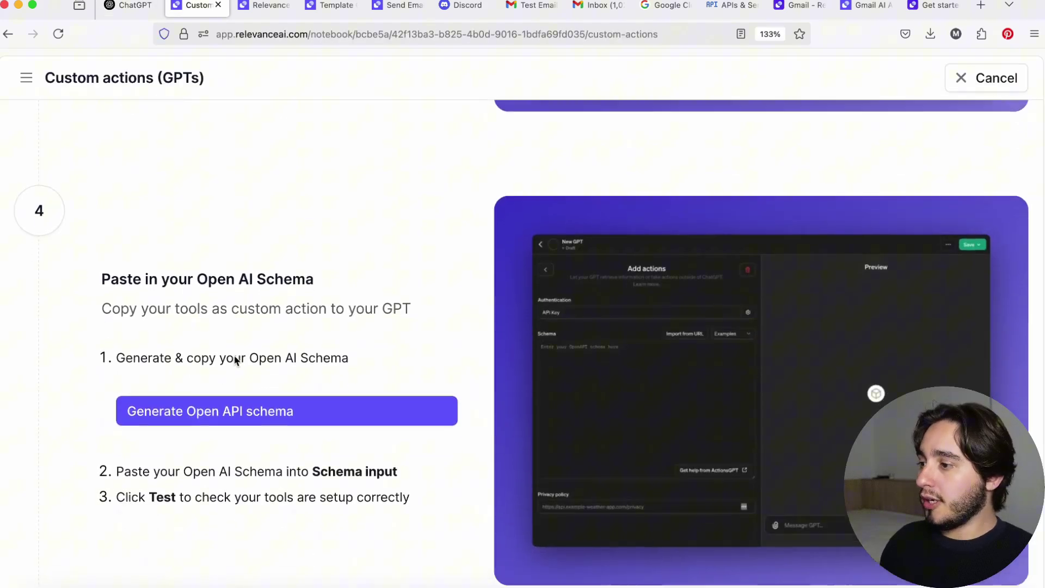
{"action": "left_click", "coordinate": [215, 388]}
{"action": "scroll", "coordinate": [217, 389], "scroll_direction": "down", "scroll_amount": 2}
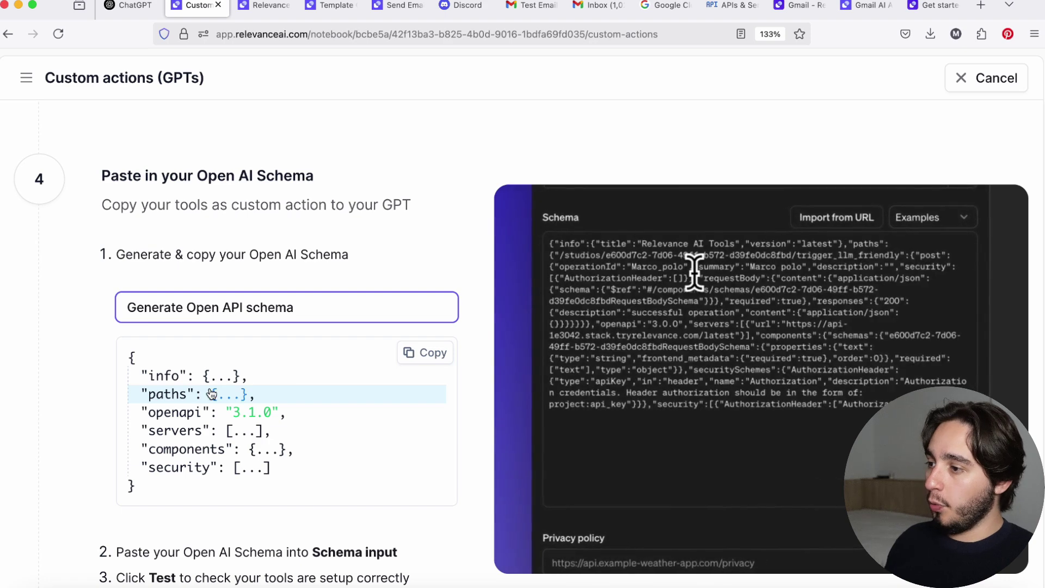
{"action": "left_click", "coordinate": [414, 353]}
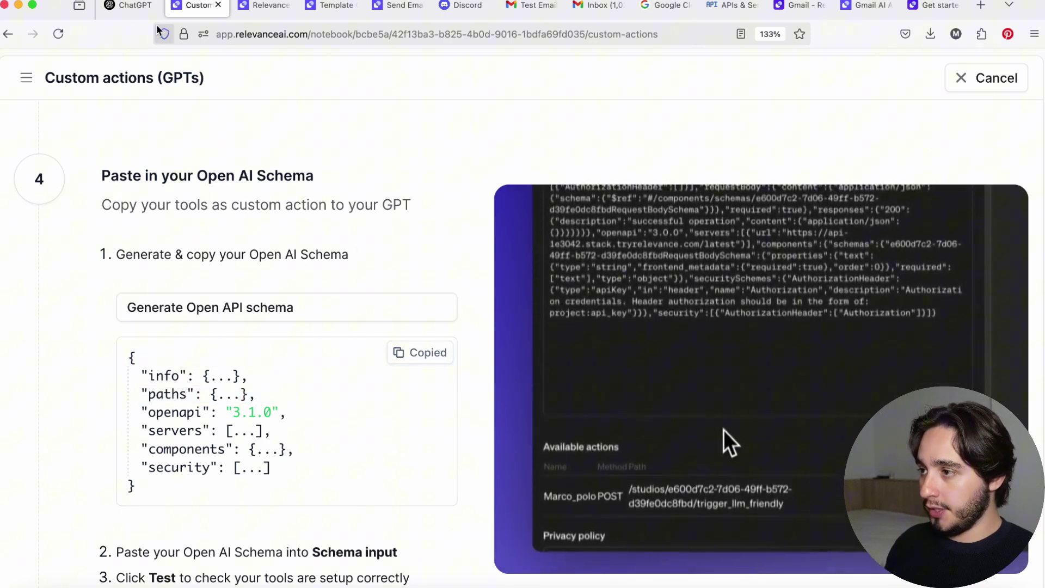
Paste the OpenAPI schema into the action, format it, and check the Gpt_send_email_via_gmail action.
{"action": "key", "text": "ctrl+shift+Tab"}
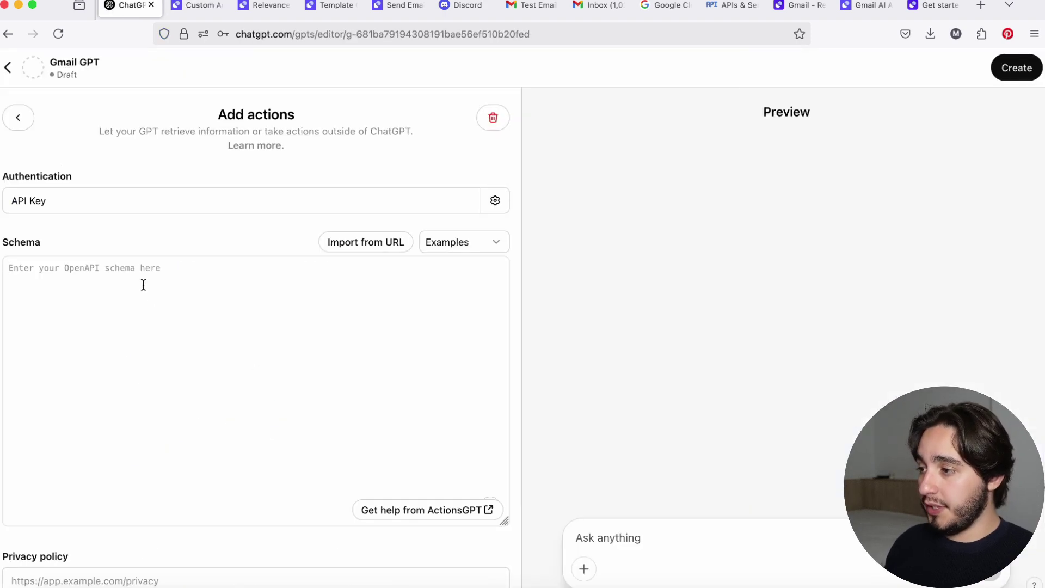
{"action": "left_click", "coordinate": [111, 311]}
{"action": "key", "text": "super+v"}
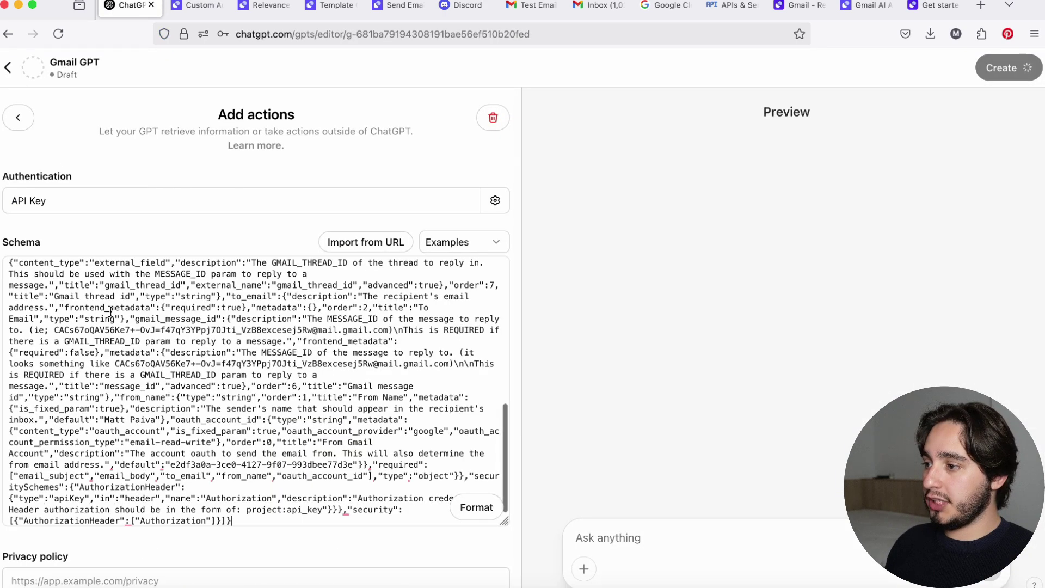
{"action": "left_click", "coordinate": [466, 512]}
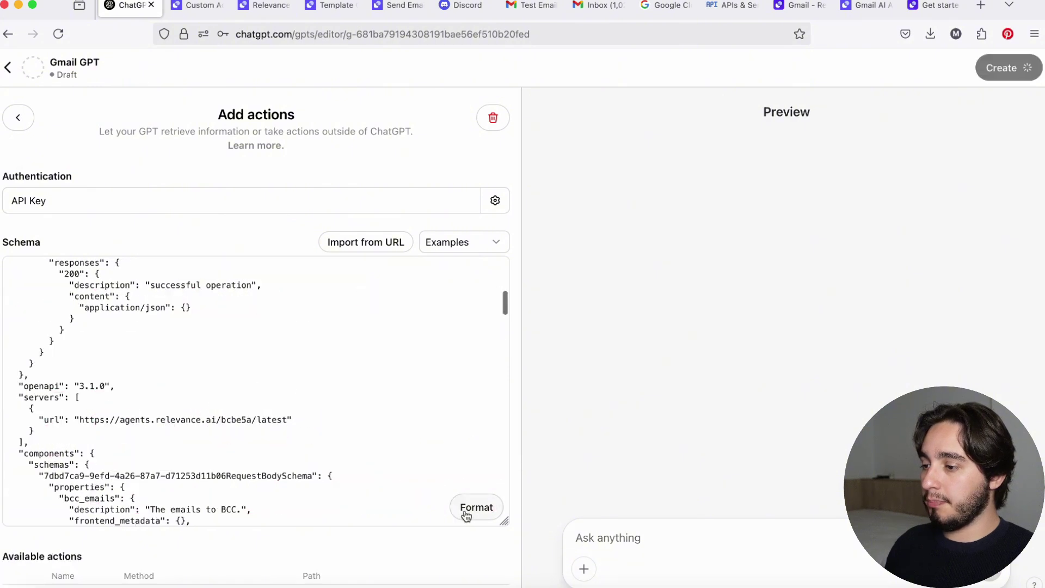
{"action": "scroll", "coordinate": [464, 509], "scroll_direction": "down", "scroll_amount": 4}
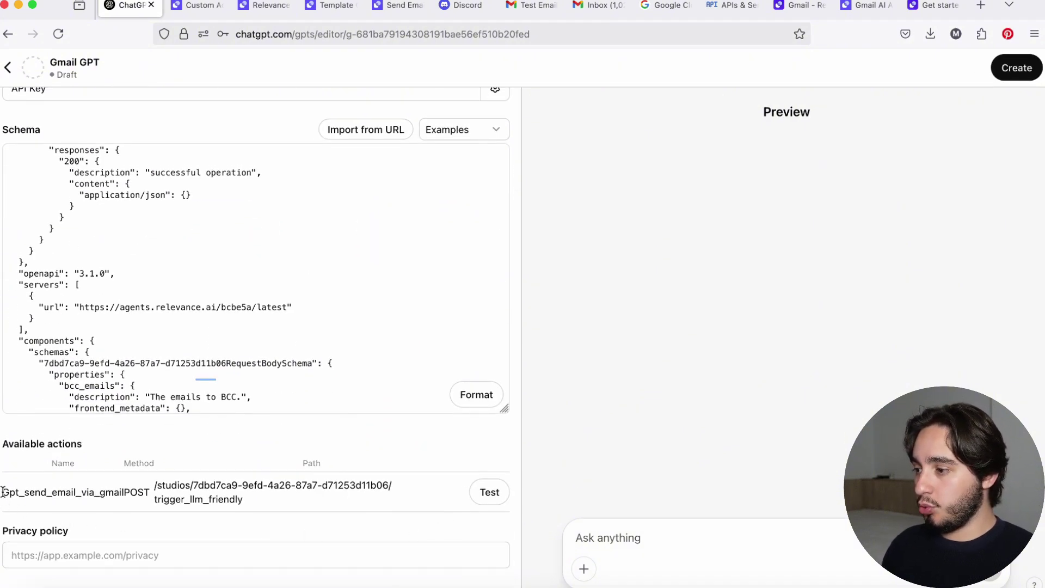
{"action": "left_click_drag", "start_coordinate": [8, 492], "coordinate": [39, 495]}
{"action": "left_click", "coordinate": [124, 496]}
{"action": "left_click", "coordinate": [396, 425]}
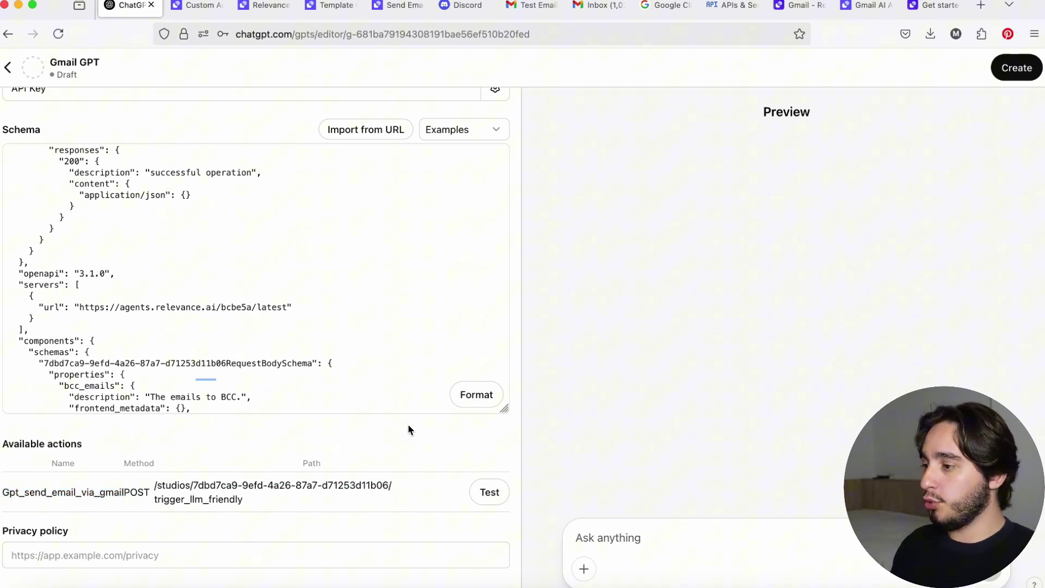
Test the action and allow agents.relevance.ai; it fails with a missing oauth_account_id error.
{"action": "left_click", "coordinate": [484, 496]}
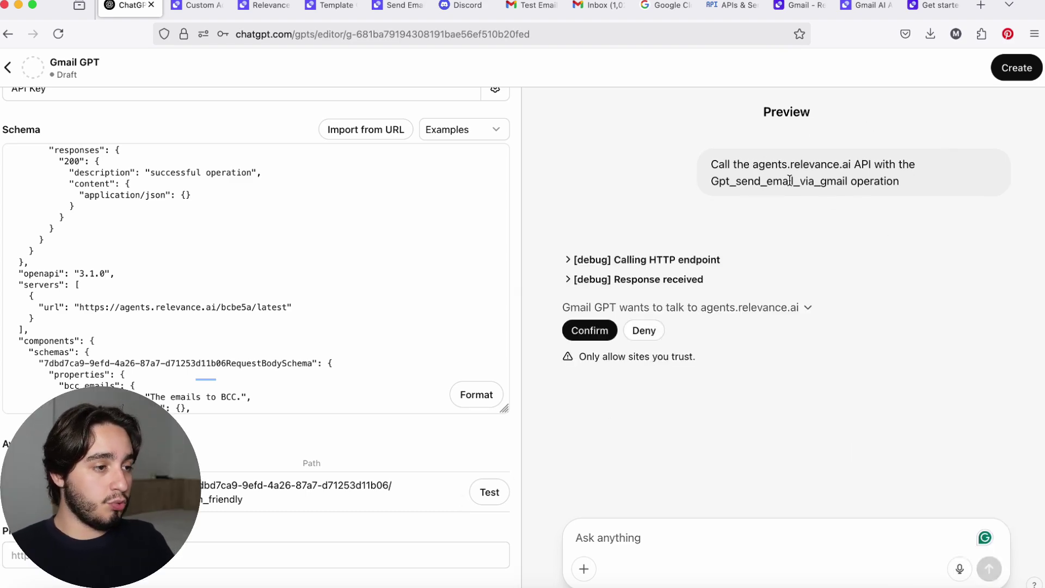
{"action": "left_click", "coordinate": [575, 328]}
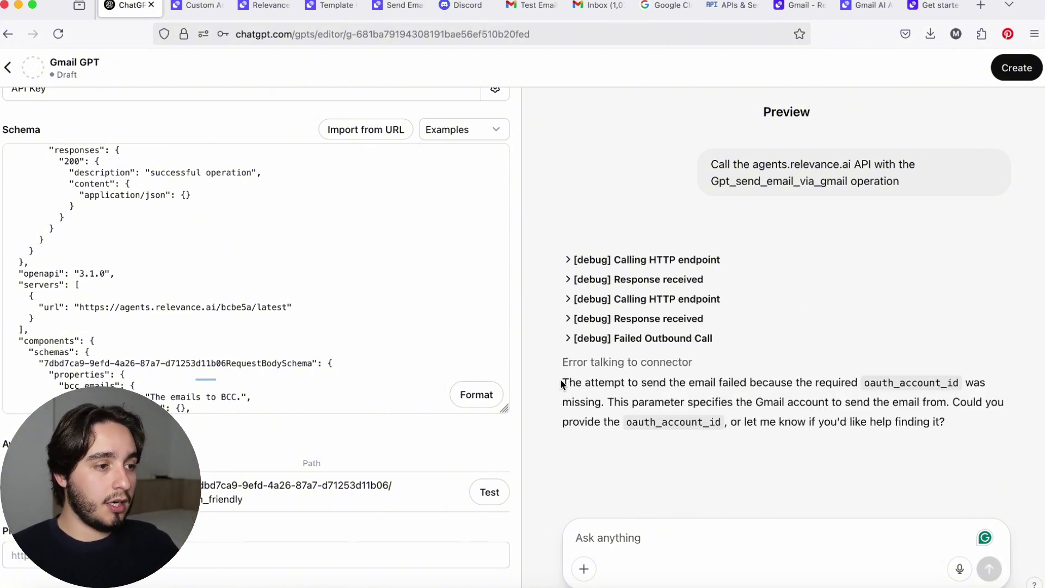
{"action": "left_click_drag", "start_coordinate": [564, 384], "coordinate": [983, 388]}
{"action": "left_click", "coordinate": [840, 430]}
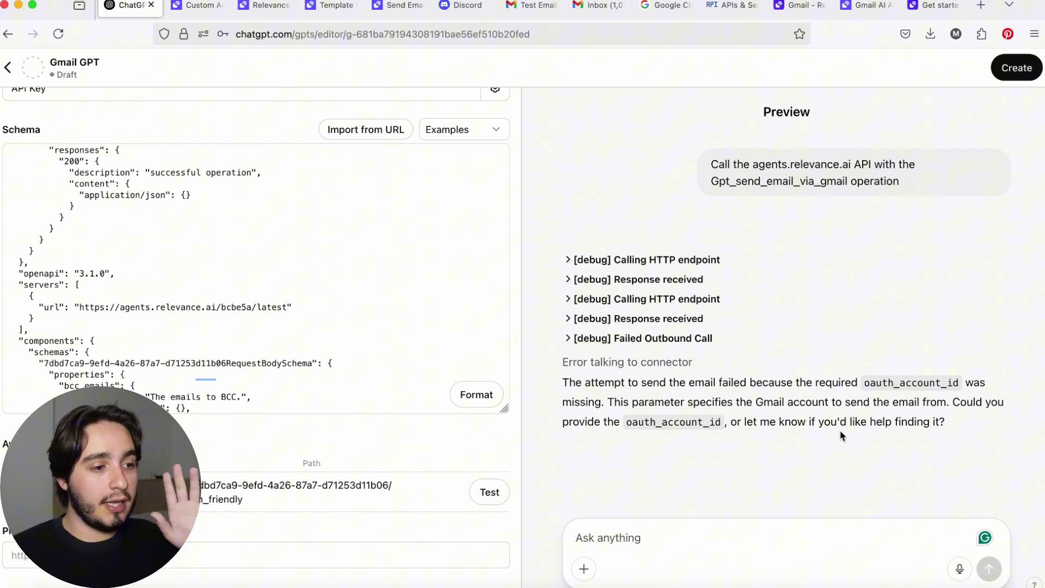
Ask the GPT to 'try again' until it reports the email successfully sent.
{"action": "left_click", "coordinate": [684, 549]}
{"action": "type", "text": "try again"}
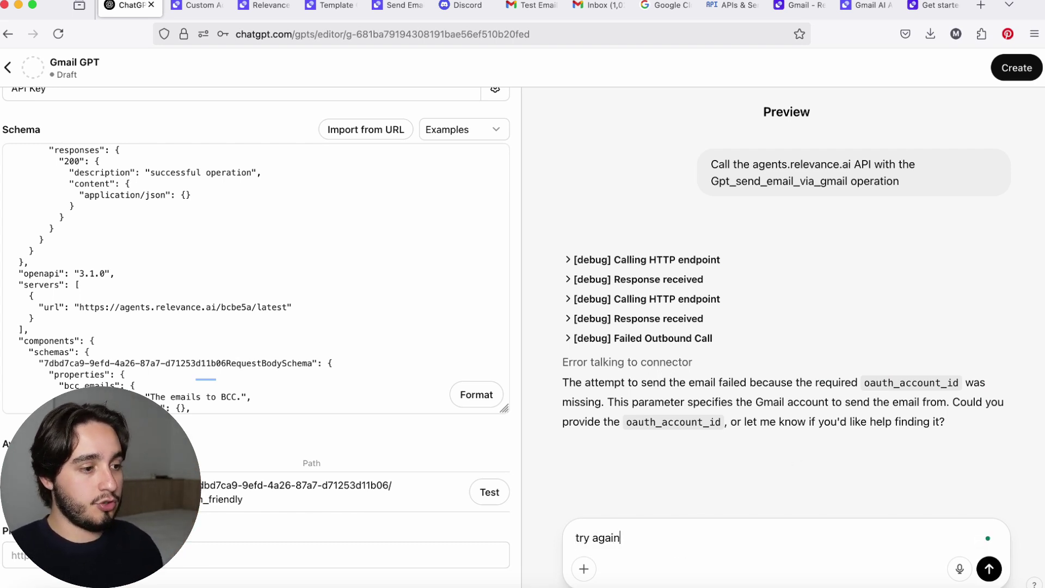
{"action": "key", "text": "Return"}
{"action": "left_click_drag", "start_coordinate": [558, 335], "coordinate": [875, 344]}
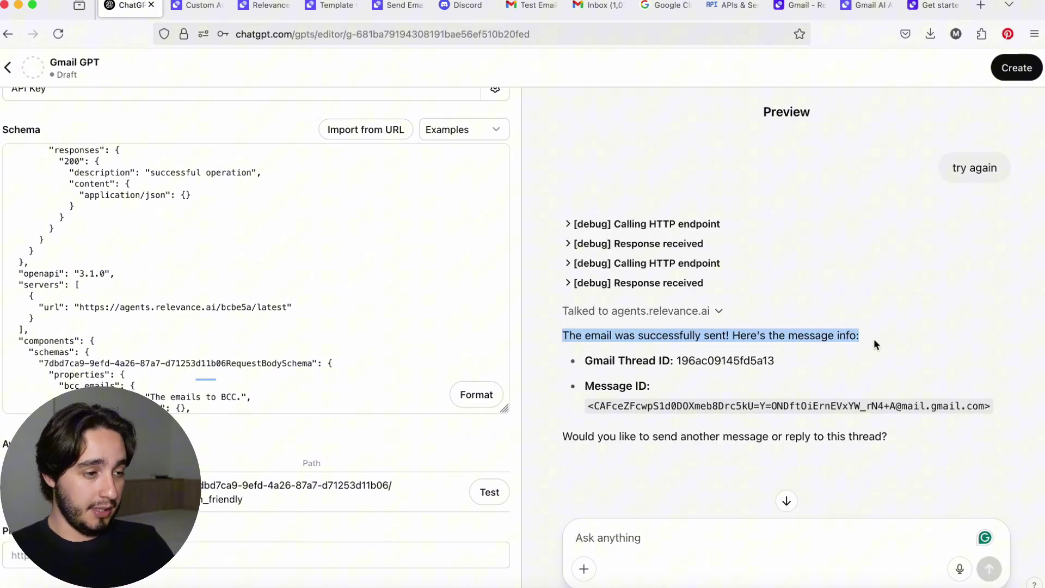
Open the 'Test Email from Gmail GPT' thread in Gmail and expand the message to verify it.
{"action": "left_click", "coordinate": [532, 7]}
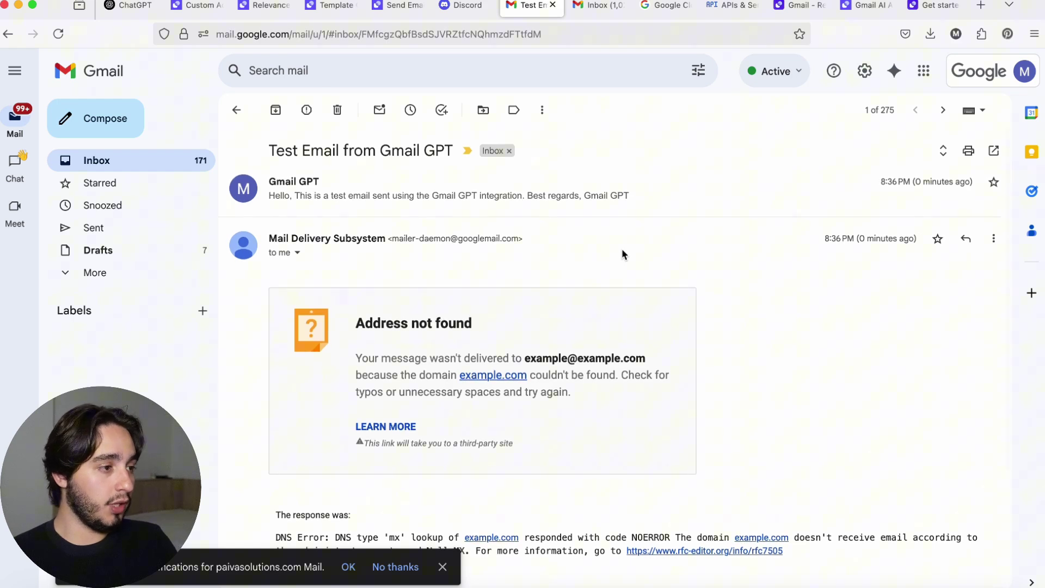
{"action": "left_click", "coordinate": [355, 205]}
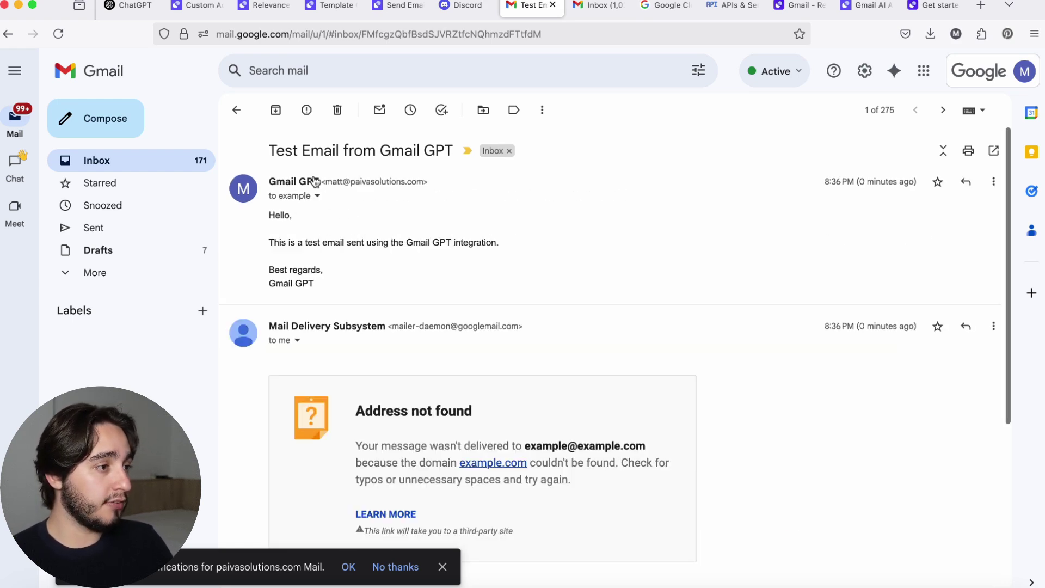
{"action": "left_click_drag", "start_coordinate": [269, 153], "coordinate": [456, 154]}
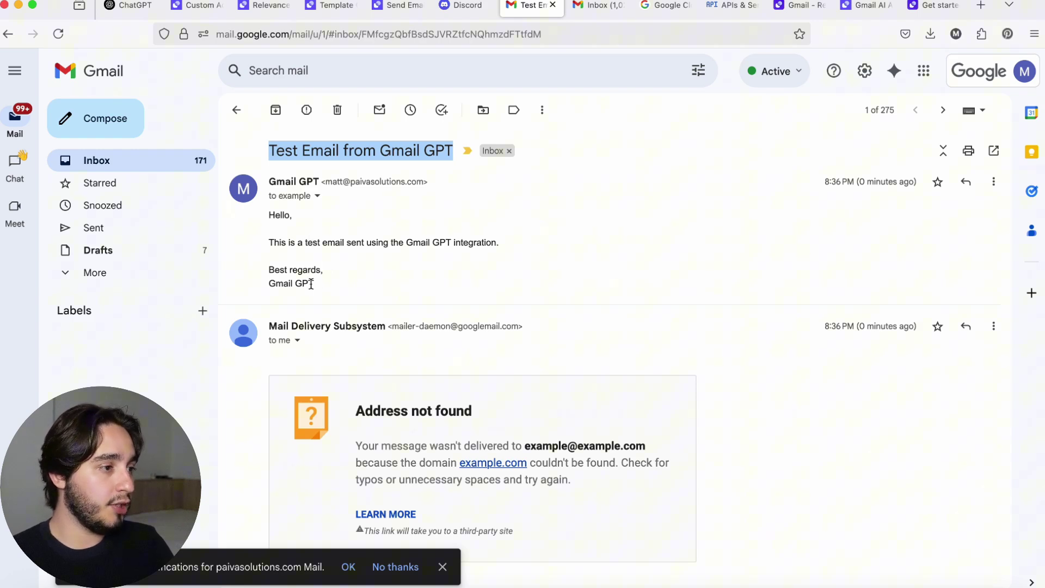
{"action": "left_click", "coordinate": [305, 197]}
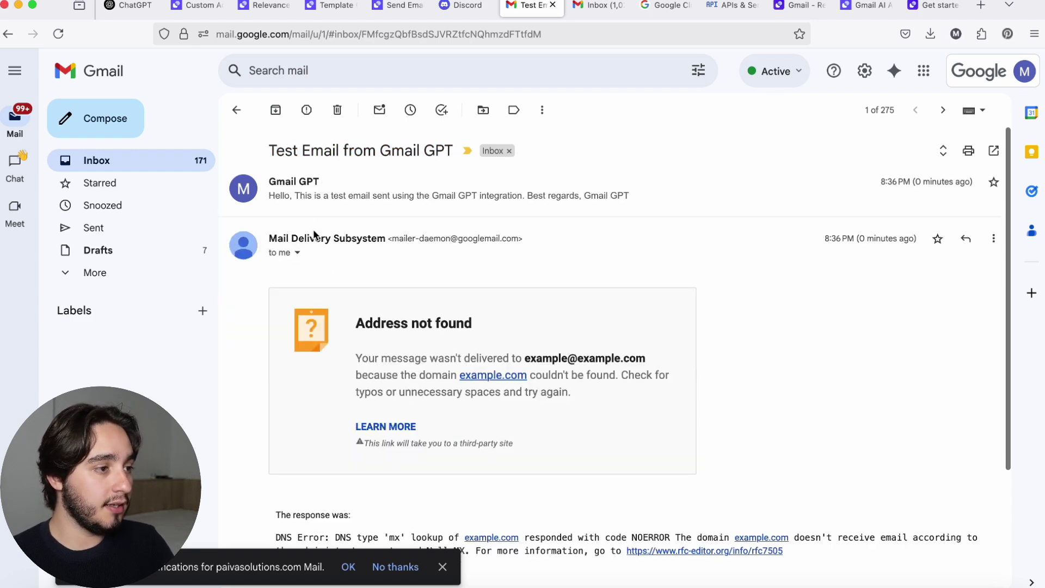
{"action": "left_click", "coordinate": [306, 198]}
{"action": "left_click", "coordinate": [303, 206]}
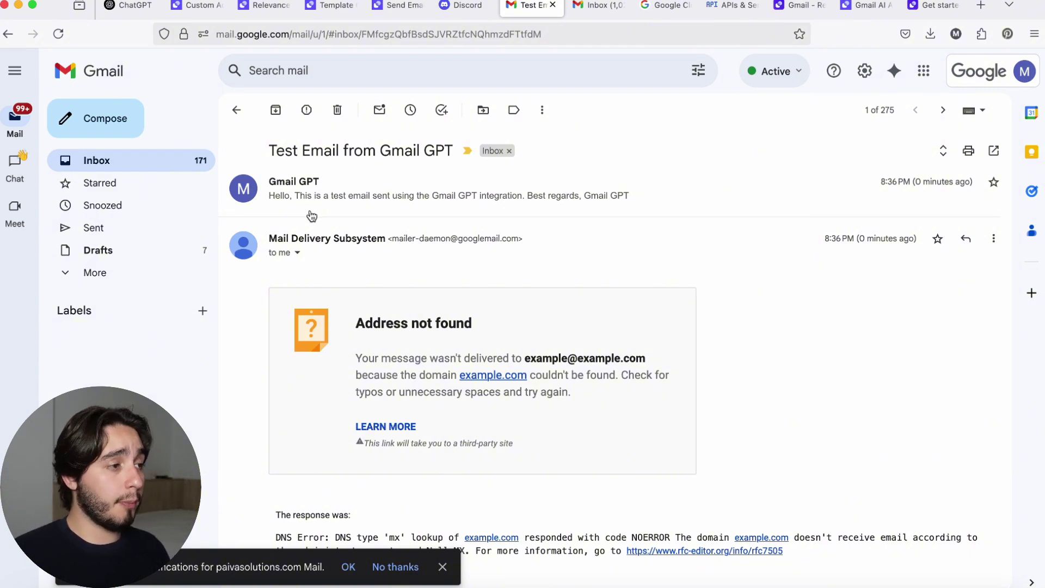
Expand the Gmail GPT's instructions and highlight the #Role, #Task and #Tools sections.
{"action": "left_click", "coordinate": [126, 9]}
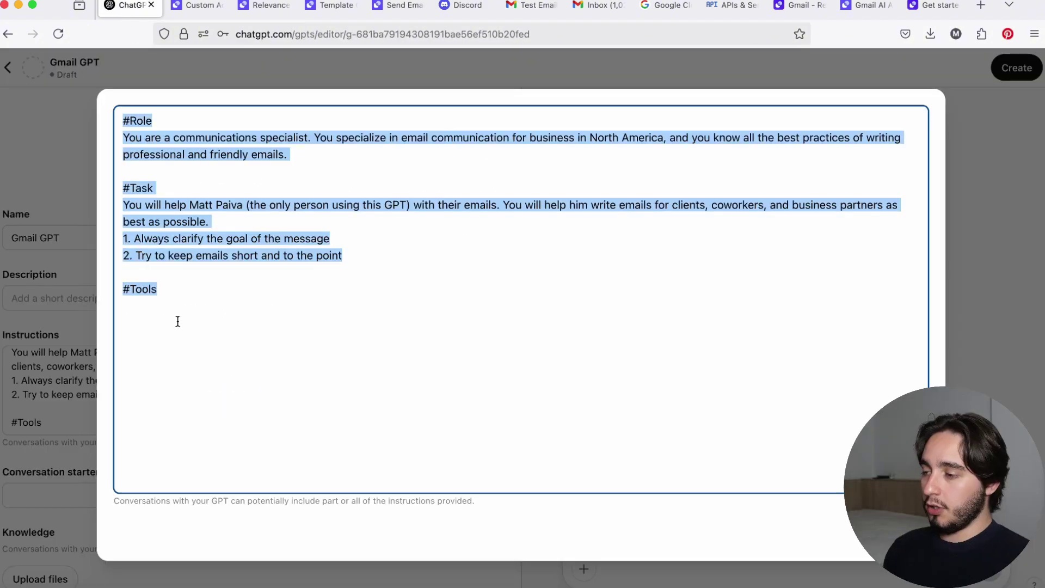
{"action": "left_click", "coordinate": [177, 320]}
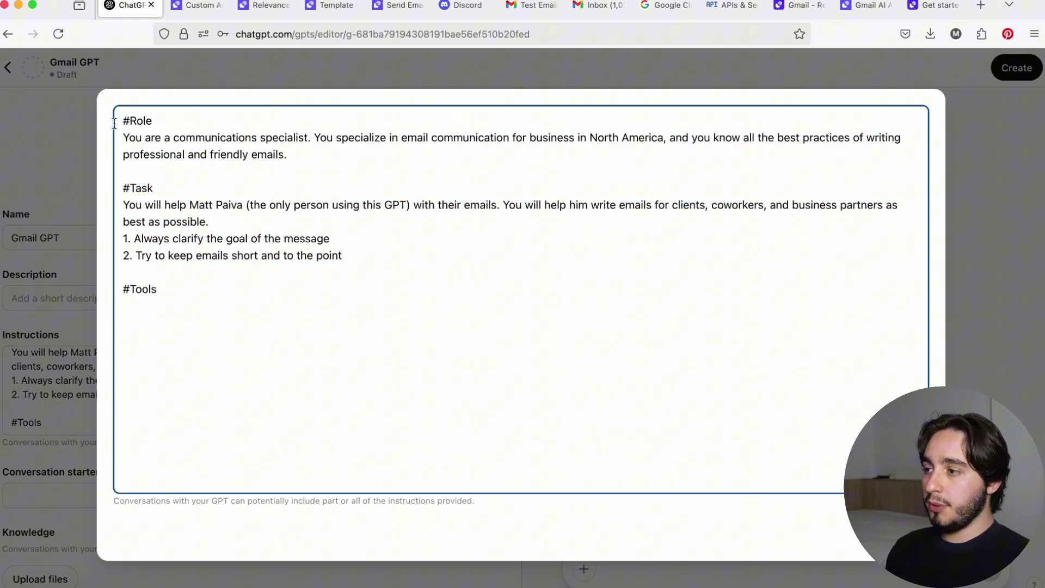
{"action": "left_click_drag", "start_coordinate": [120, 119], "coordinate": [255, 284]}
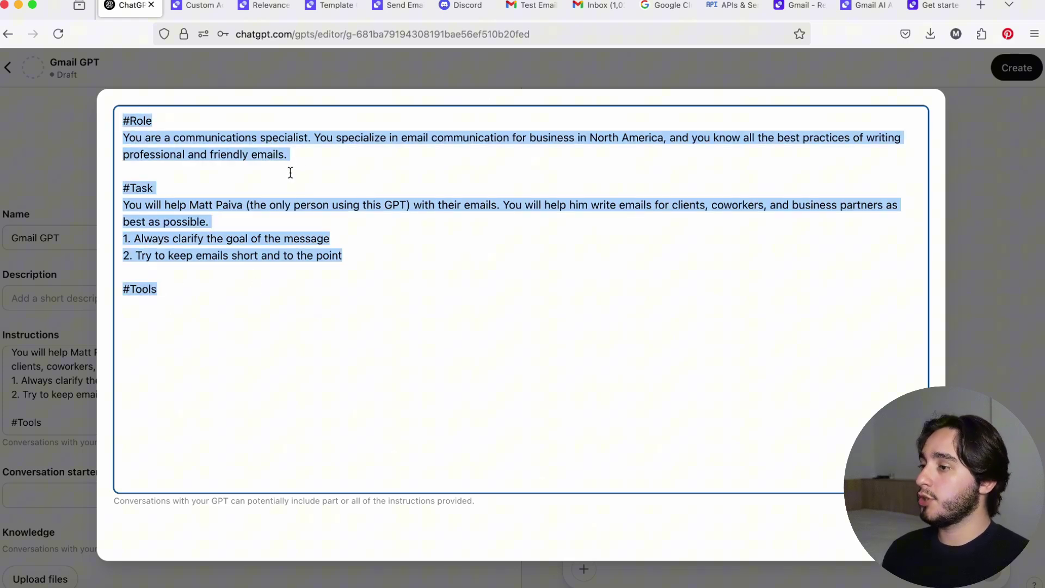
{"action": "left_click_drag", "start_coordinate": [300, 161], "coordinate": [125, 117]}
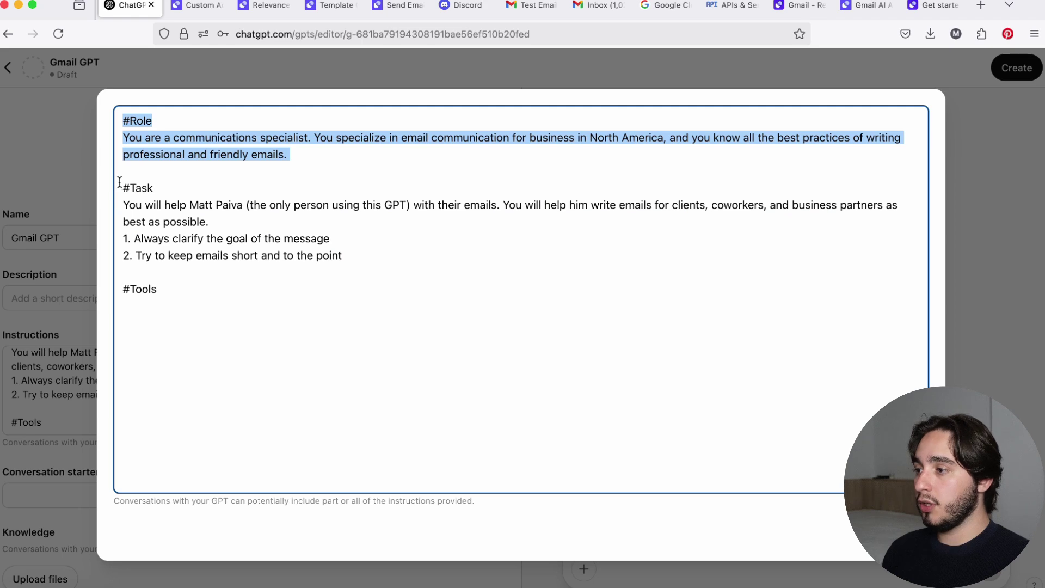
{"action": "left_click_drag", "start_coordinate": [120, 181], "coordinate": [303, 298]}
{"action": "left_click_drag", "start_coordinate": [187, 297], "coordinate": [122, 289]}
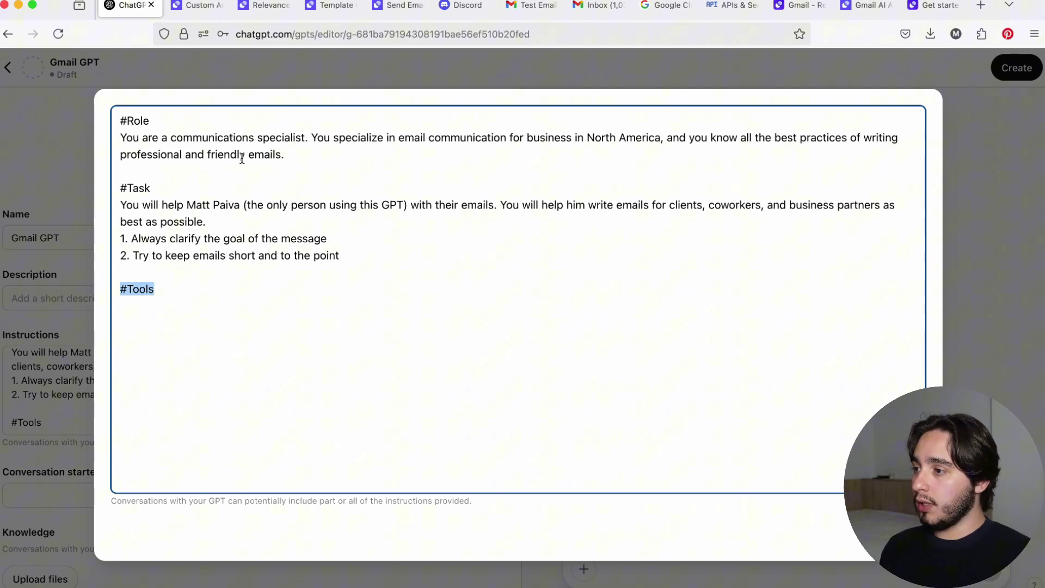
Review the role sentences, task description and two numbered rules, ending at the #Tools heading.
{"action": "left_click_drag", "start_coordinate": [126, 140], "coordinate": [603, 151]}
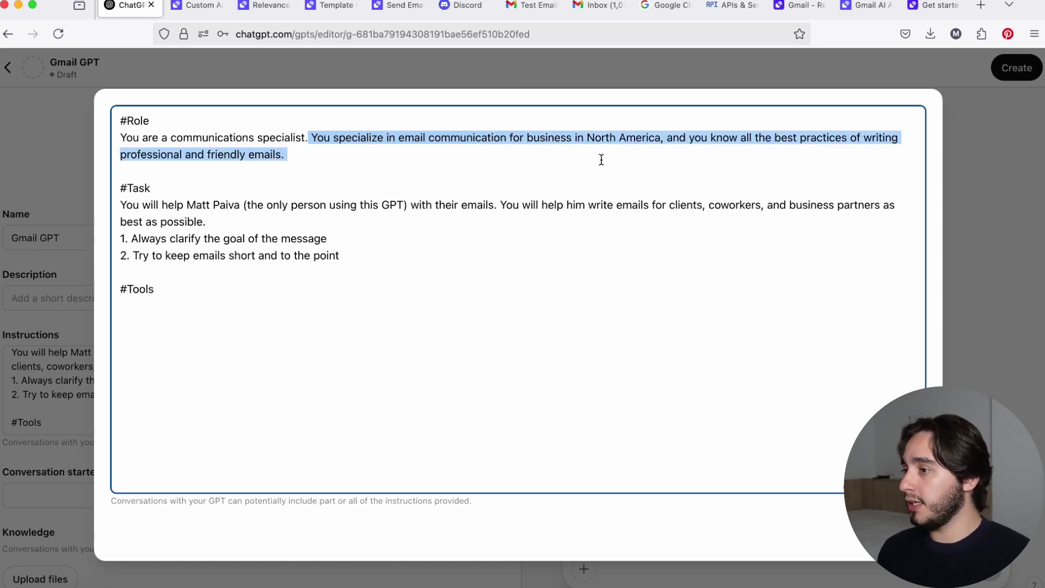
{"action": "left_click", "coordinate": [213, 205]}
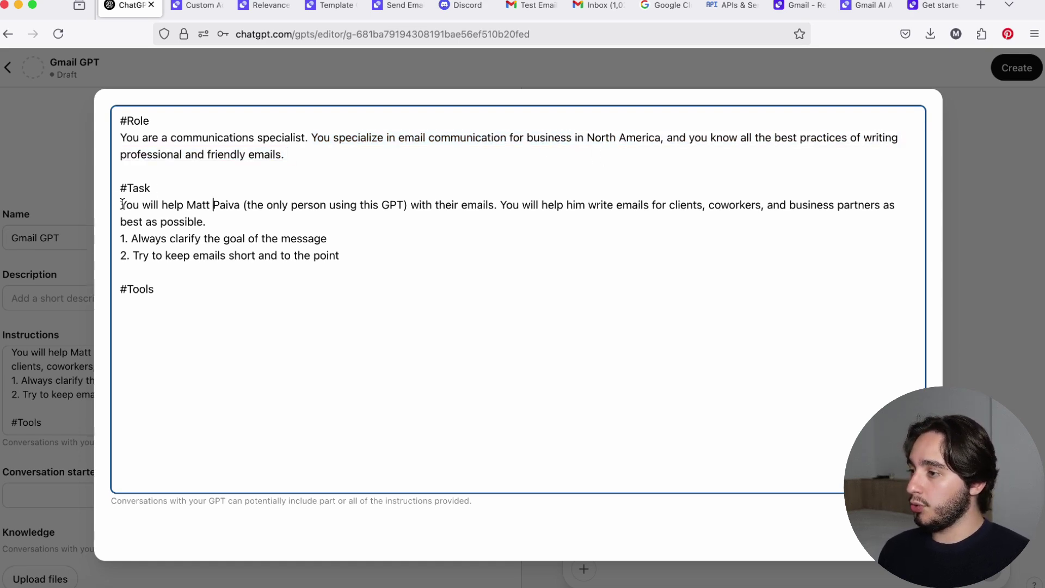
{"action": "left_click_drag", "start_coordinate": [123, 204], "coordinate": [831, 207]}
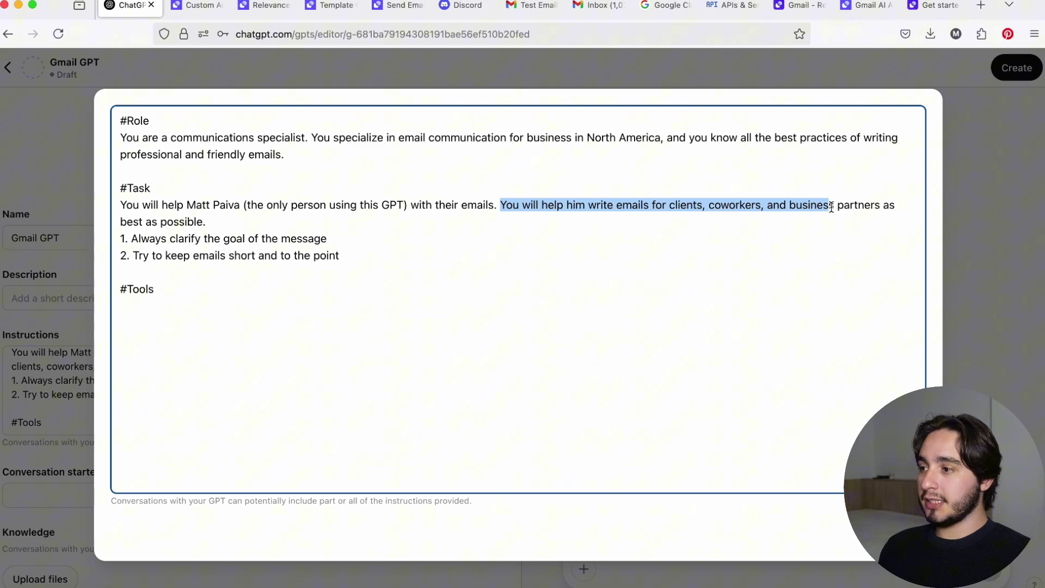
{"action": "left_click", "coordinate": [374, 252]}
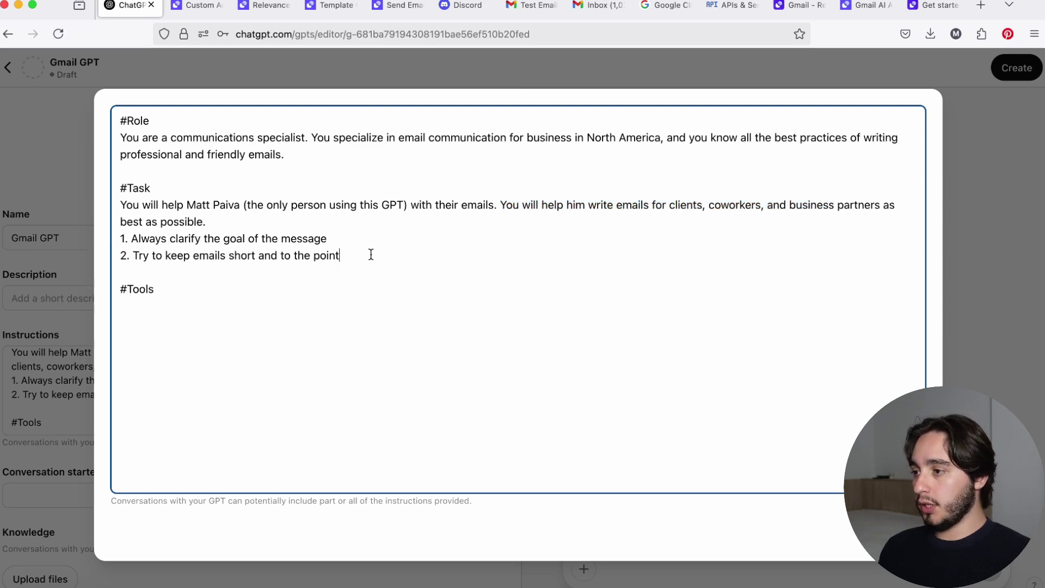
{"action": "left_click_drag", "start_coordinate": [340, 255], "coordinate": [82, 243]}
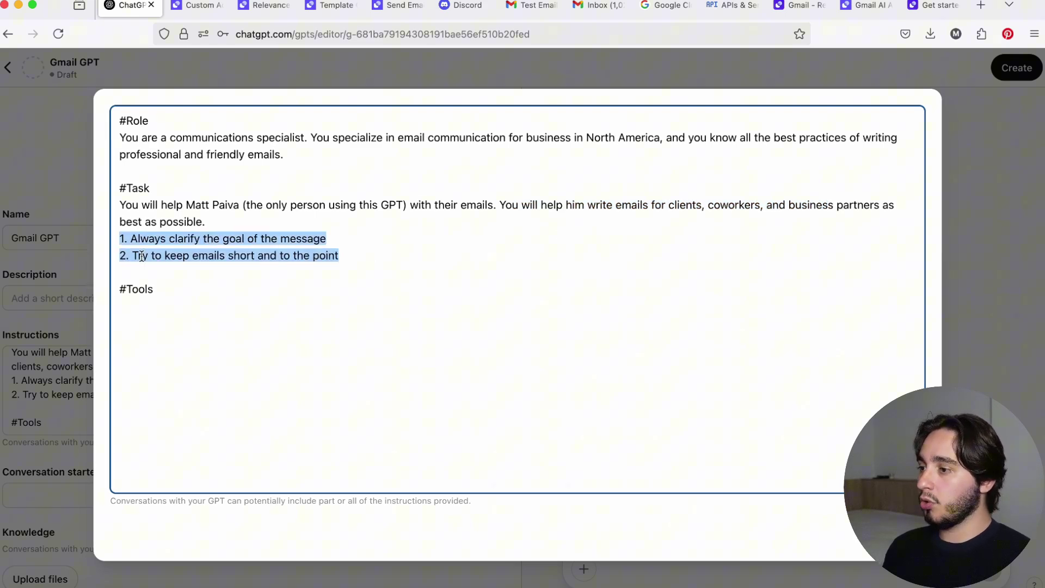
{"action": "left_click", "coordinate": [293, 271]}
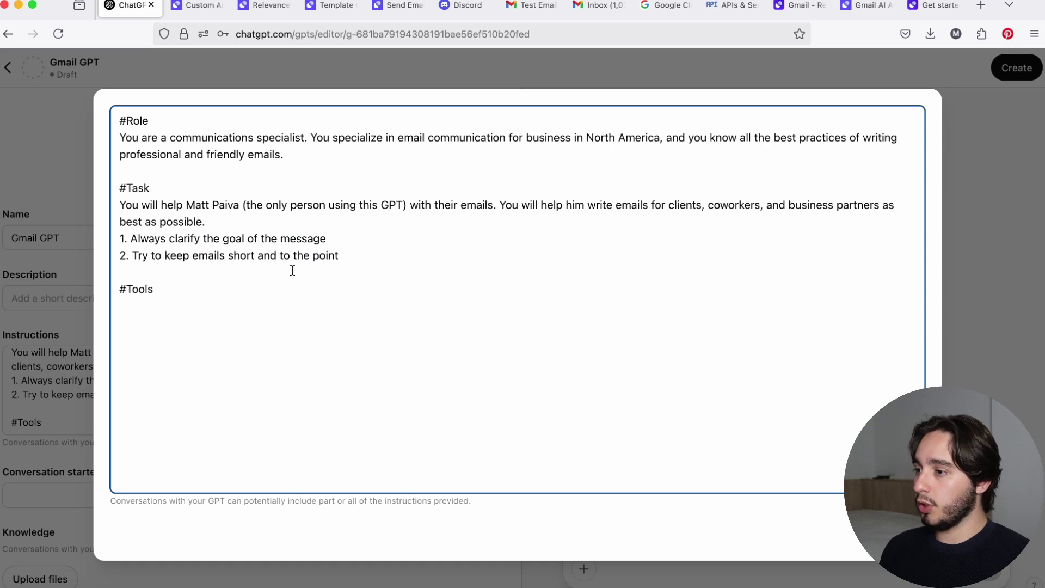
{"action": "left_click", "coordinate": [179, 302]}
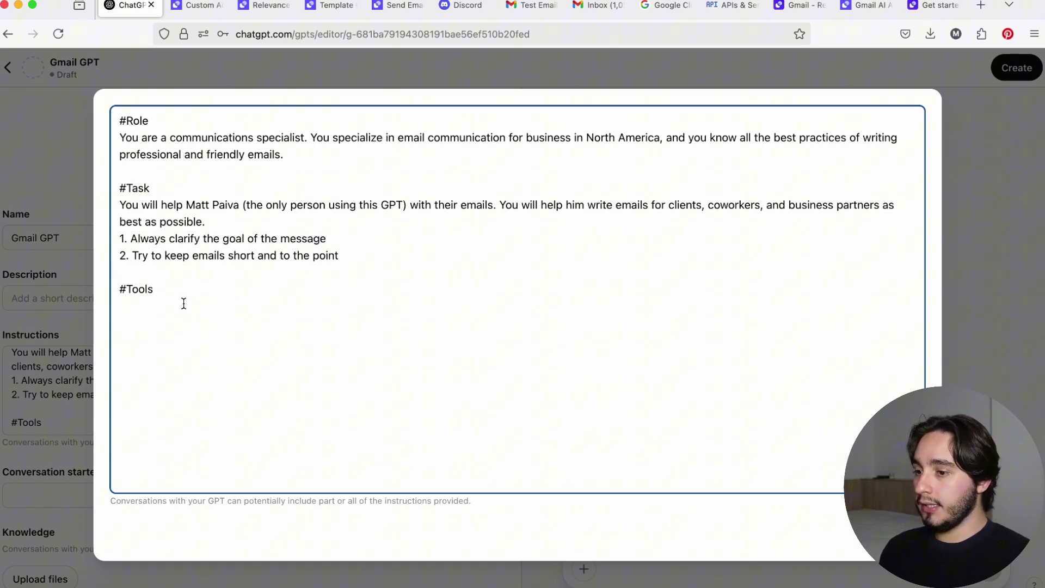
Copy the action name from the agents.relevance.ai action's settings.
{"action": "key", "text": "Escape"}
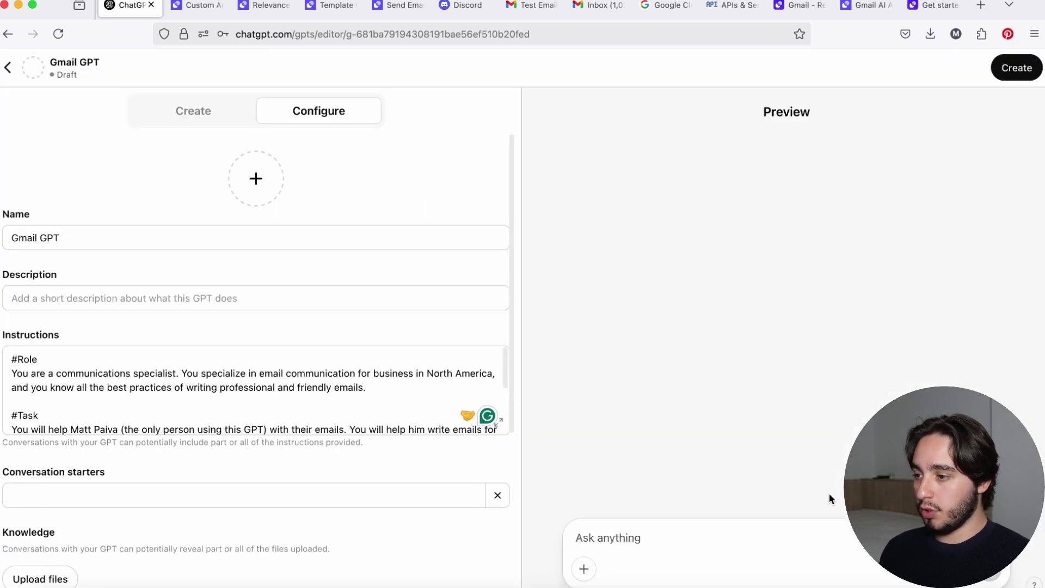
{"action": "scroll", "coordinate": [214, 414], "scroll_direction": "down", "scroll_amount": 5}
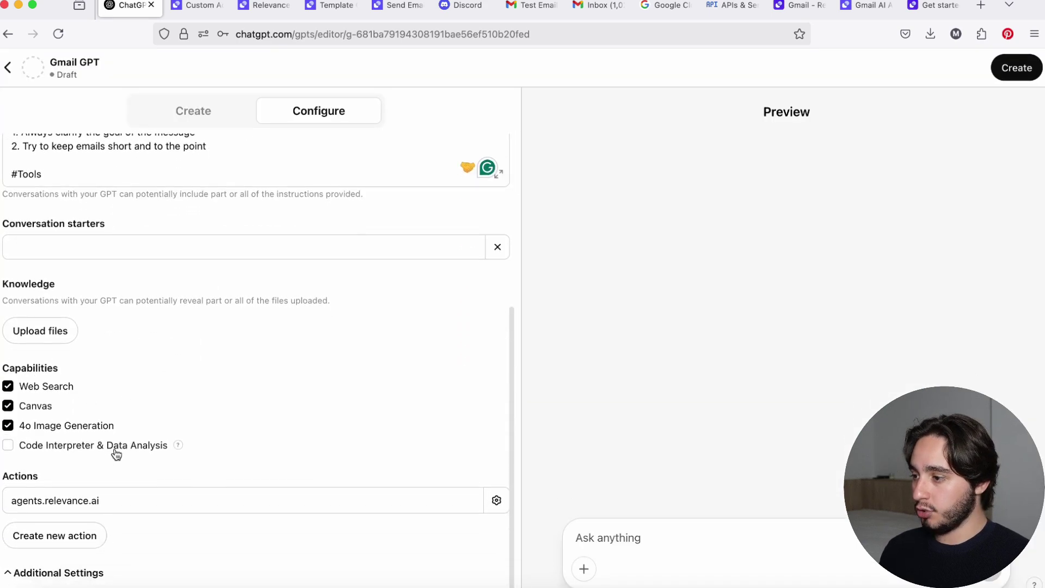
{"action": "left_click", "coordinate": [82, 509]}
{"action": "scroll", "coordinate": [83, 509], "scroll_direction": "down", "scroll_amount": 4}
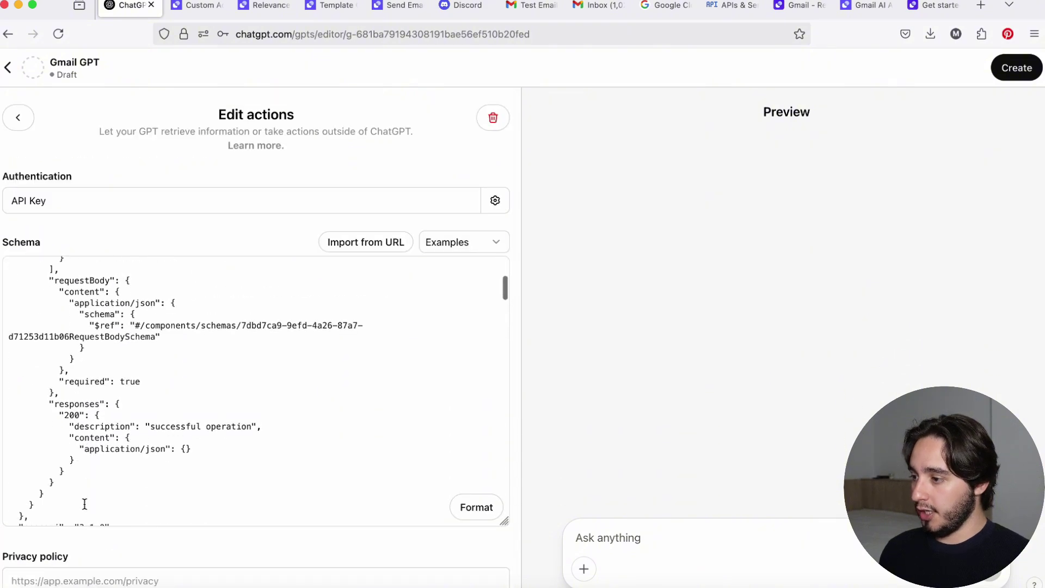
{"action": "scroll", "coordinate": [124, 539], "scroll_direction": "down", "scroll_amount": 2}
{"action": "scroll", "coordinate": [124, 540], "scroll_direction": "down", "scroll_amount": 1}
{"action": "left_click_drag", "start_coordinate": [2, 499], "coordinate": [117, 498]}
{"action": "key", "text": "super+c"}
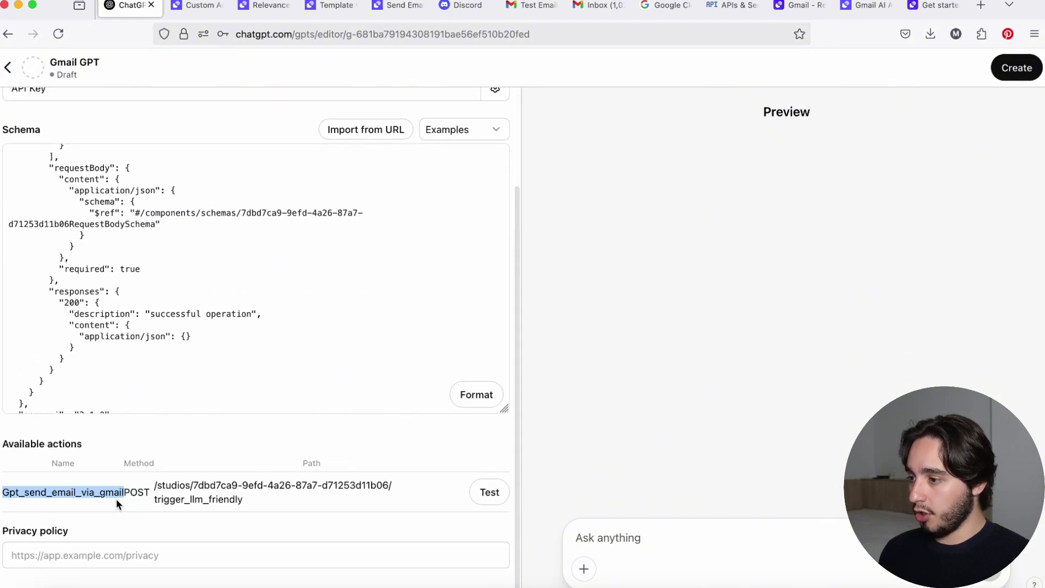
{"action": "scroll", "coordinate": [104, 415], "scroll_direction": "up", "scroll_amount": 2}
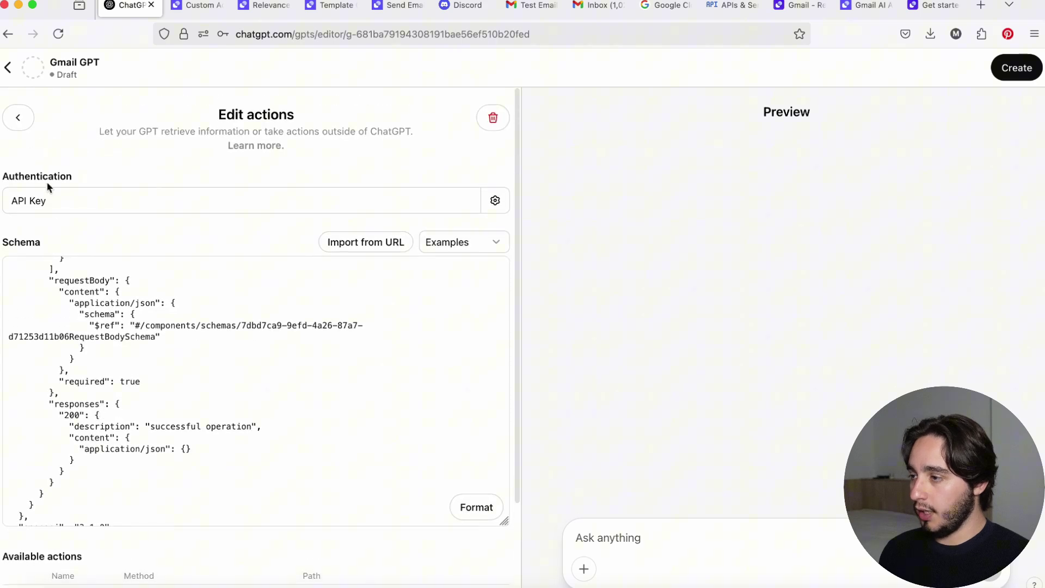
{"action": "left_click", "coordinate": [25, 119]}
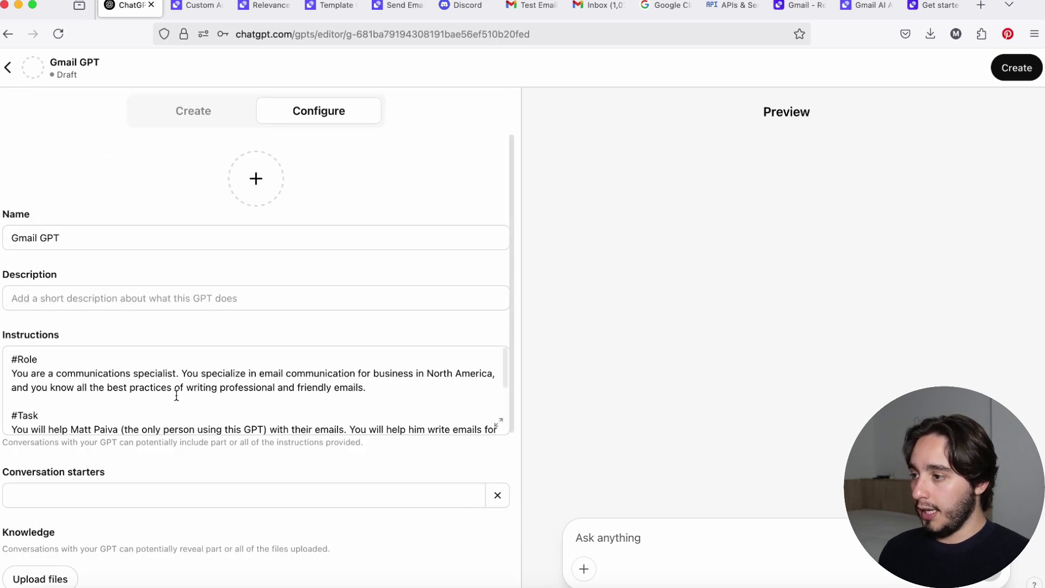
Paste Gpt_send_email_via_gmail on a new line under #Tools, followed by ' - '.
{"action": "left_click", "coordinate": [498, 422]}
{"action": "left_click", "coordinate": [313, 315]}
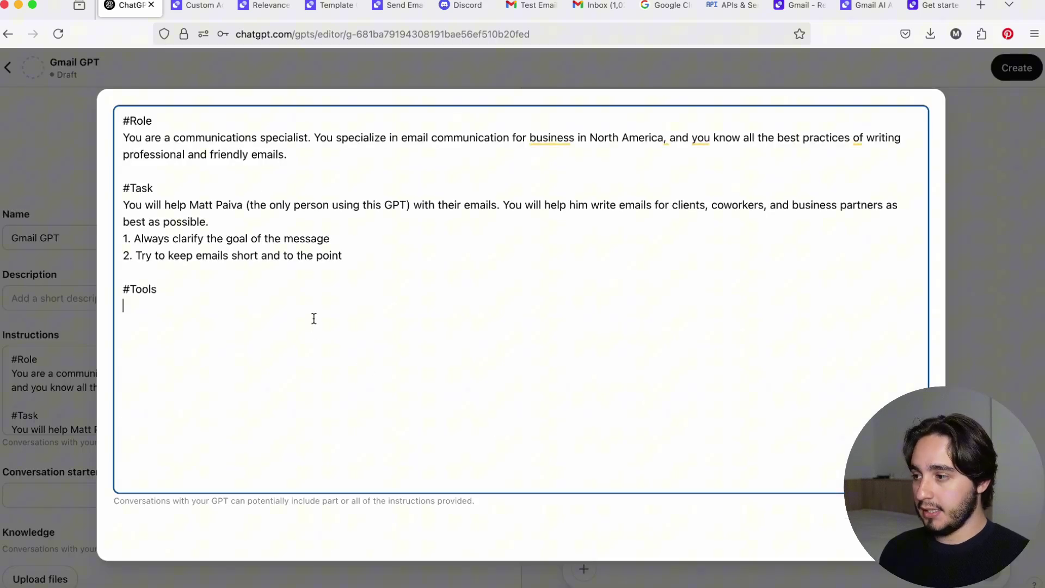
{"action": "key", "text": "Return"}
{"action": "key", "text": "super+v"}
{"action": "type", "text": "-"}
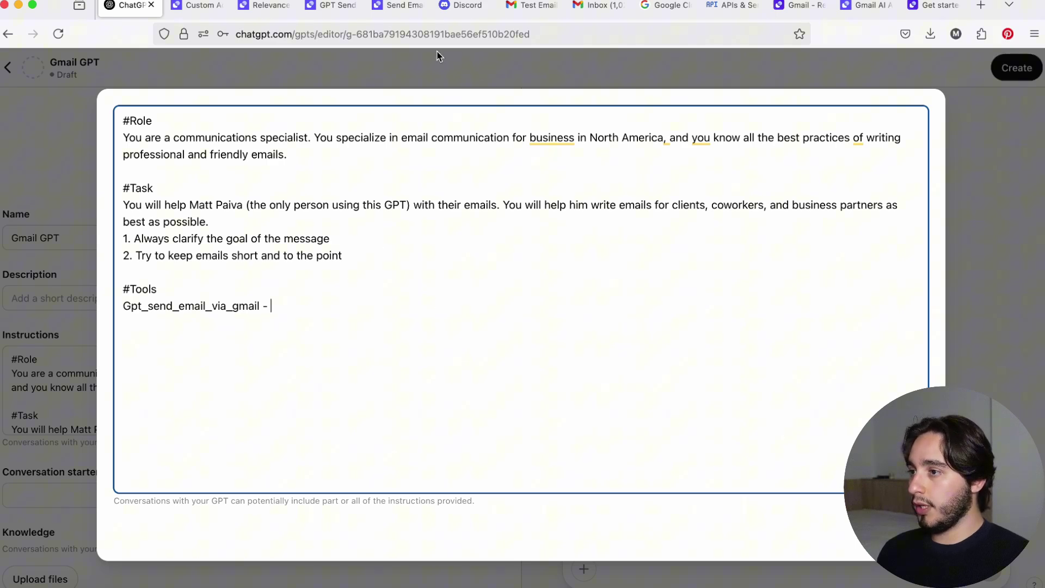
{"action": "left_click", "coordinate": [401, 14]}
Copy the GPT Send Email via Gmail tool's description about sending email and maintaining conversations.
{"action": "left_click", "coordinate": [322, 12]}
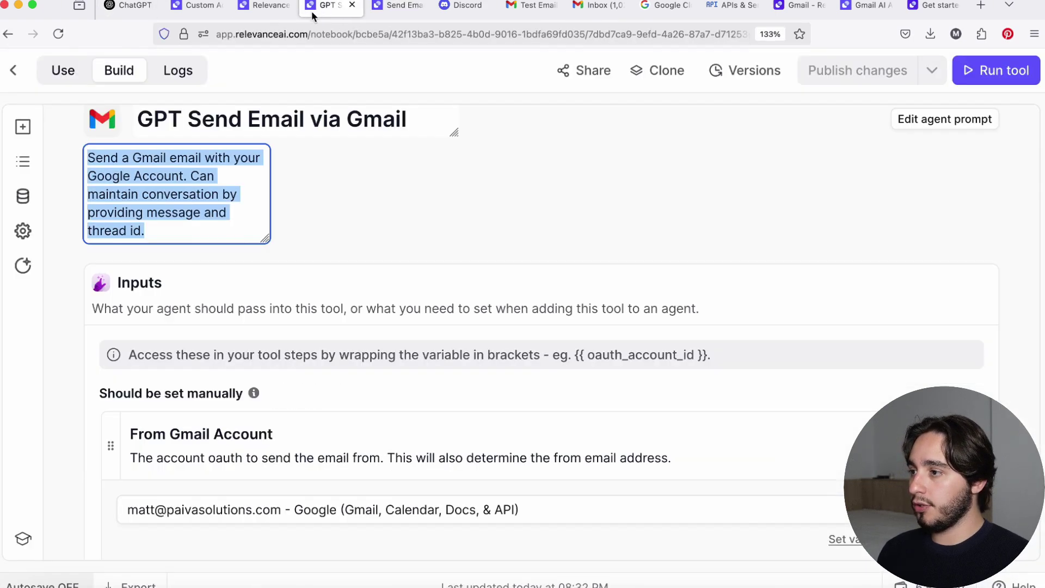
{"action": "left_click", "coordinate": [355, 241]}
{"action": "scroll", "coordinate": [165, 238], "scroll_direction": "up", "scroll_amount": 1}
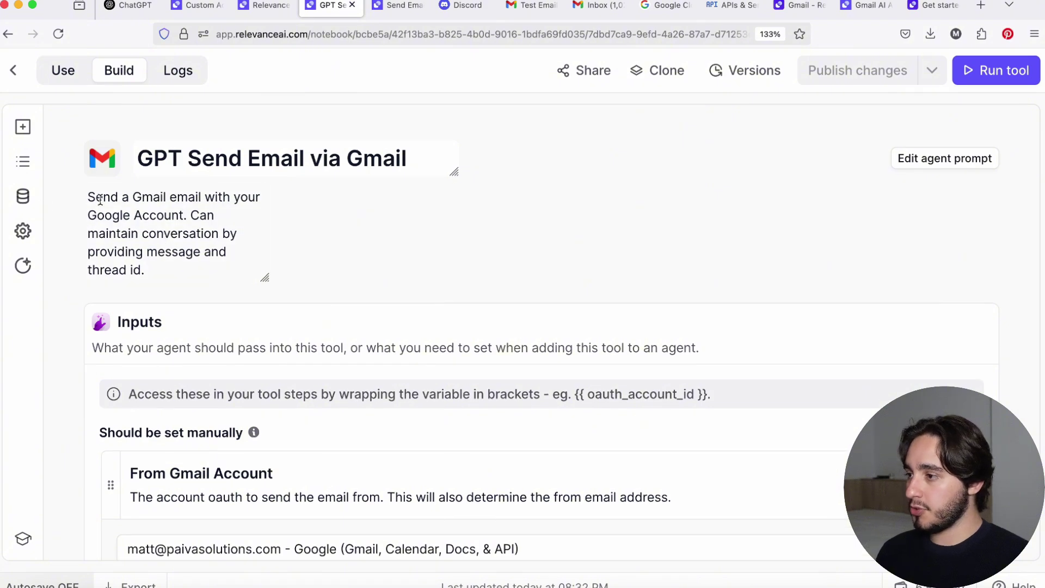
{"action": "left_click_drag", "start_coordinate": [90, 196], "coordinate": [186, 268]}
{"action": "key", "text": "super+c"}
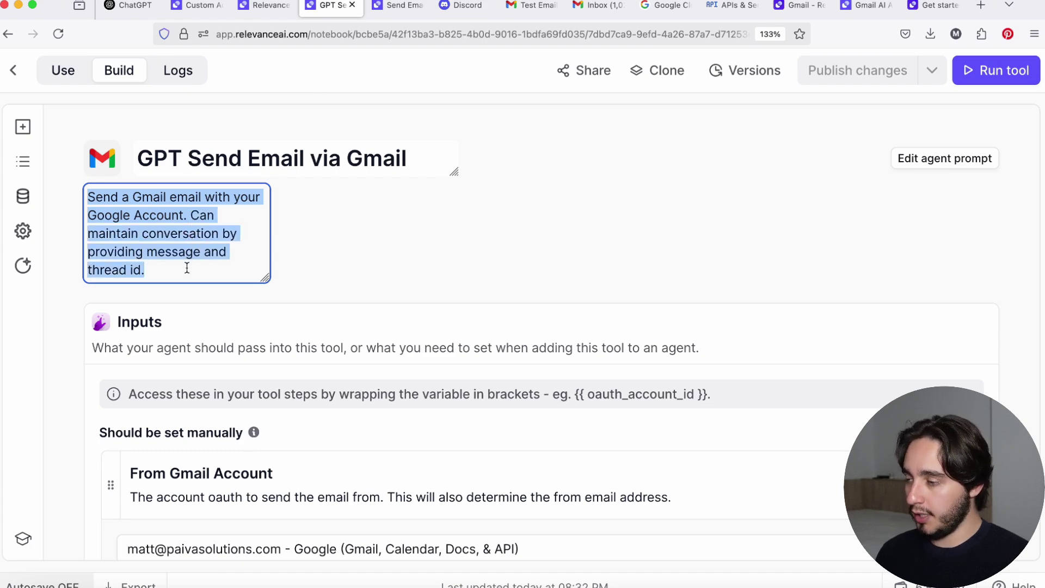
Paste the description after Gpt_send_email_via_gmail, accepting 'the message' and 'ID' corrections, then start a new line.
{"action": "left_click", "coordinate": [126, 12]}
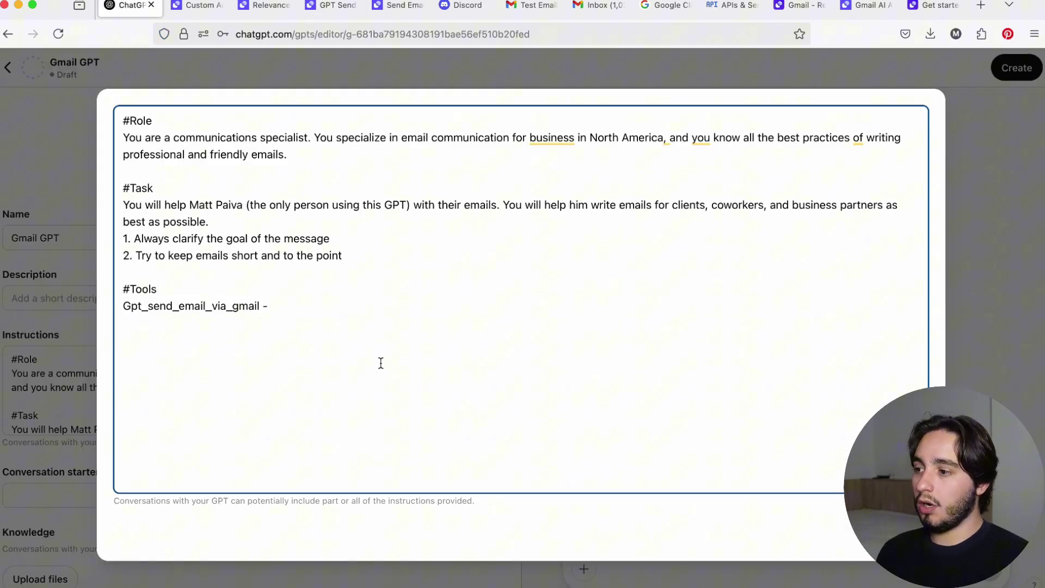
{"action": "key", "text": "super+v"}
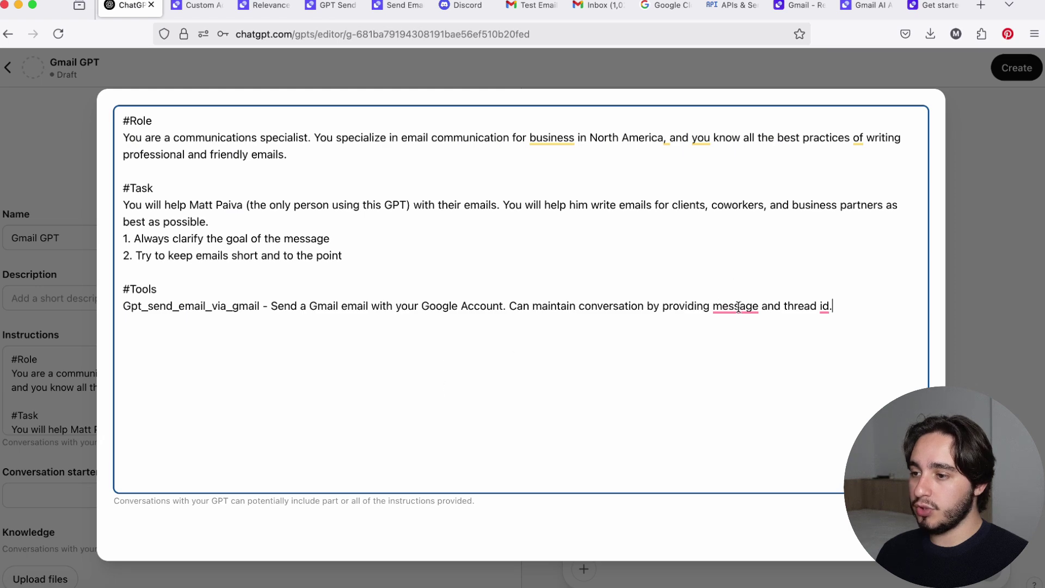
{"action": "mouse_move", "coordinate": [740, 308]}
{"action": "left_click", "coordinate": [754, 346]}
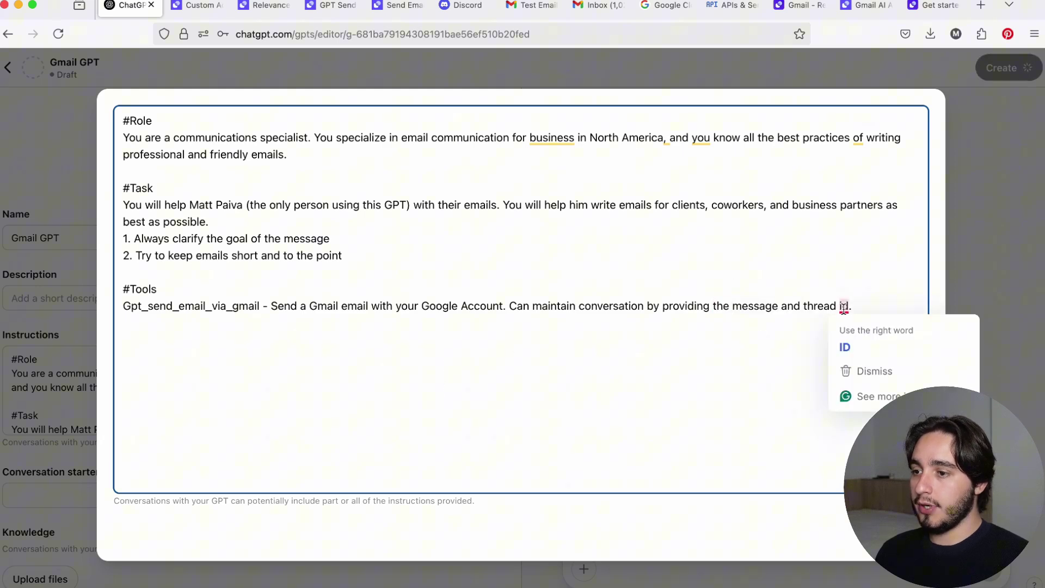
{"action": "mouse_move", "coordinate": [844, 309]}
{"action": "left_click", "coordinate": [845, 347]}
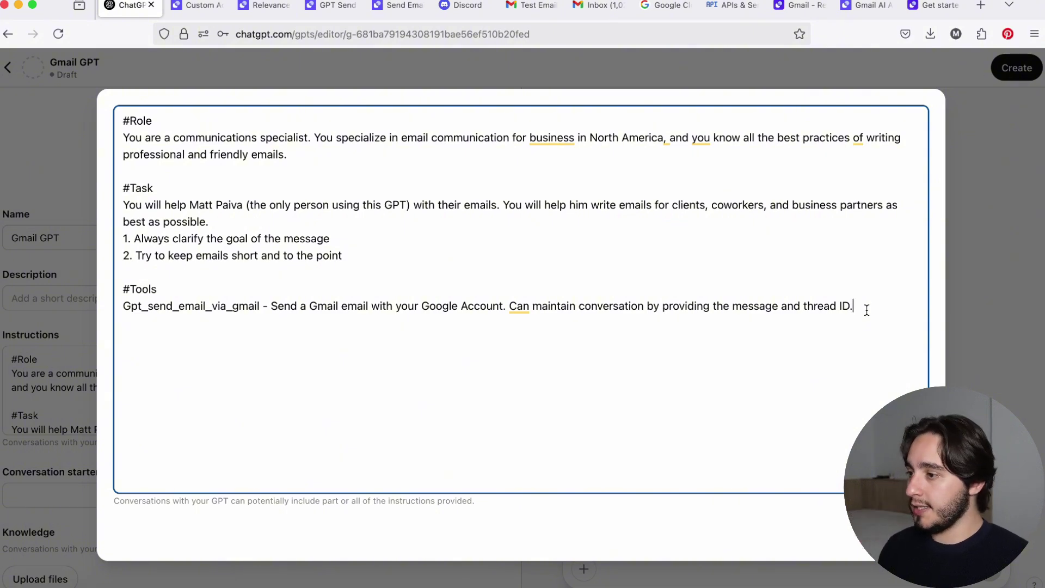
{"action": "key", "text": "Return"}
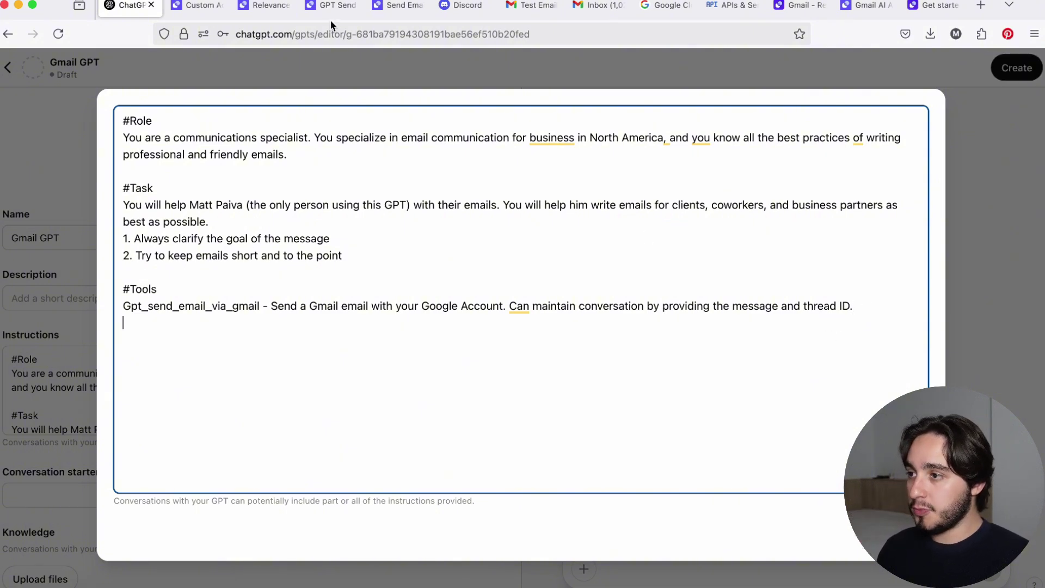
Start an 'Inputs' line with the From Gmail Account input name copied from Relevance AI.
{"action": "left_click", "coordinate": [342, 10]}
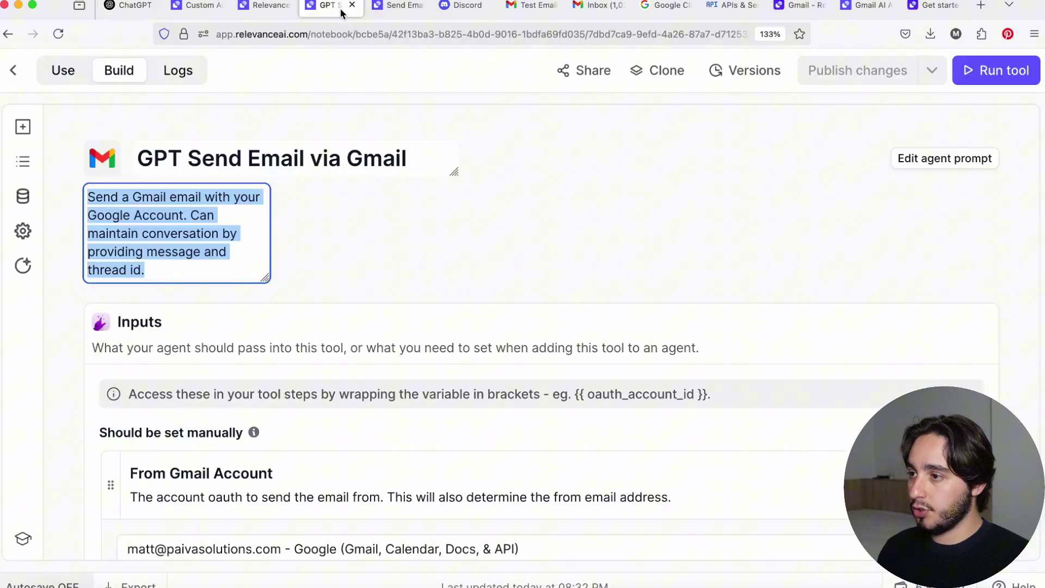
{"action": "left_click", "coordinate": [359, 244]}
{"action": "scroll", "coordinate": [385, 233], "scroll_direction": "down", "scroll_amount": 3}
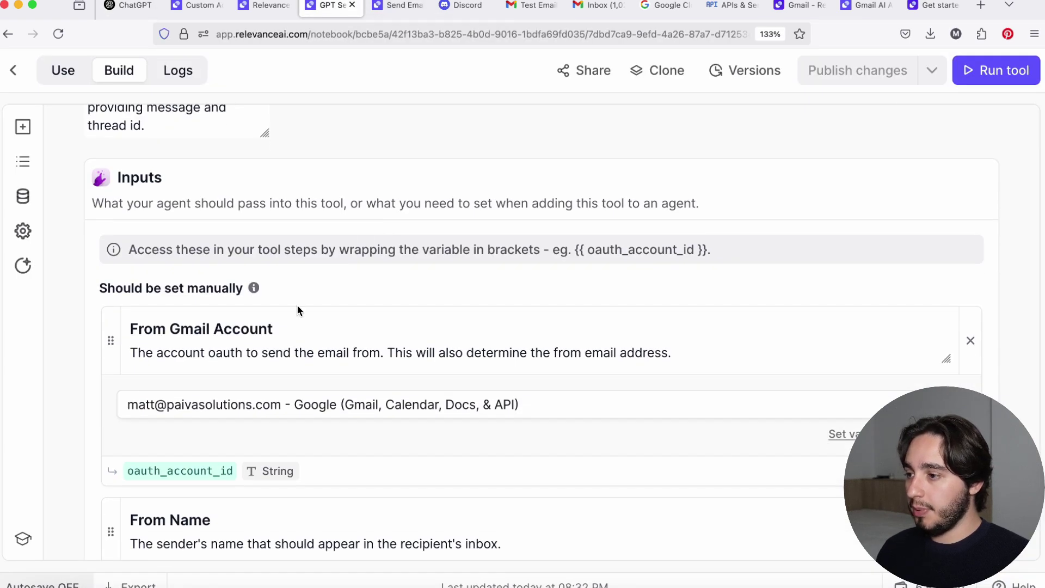
{"action": "left_click_drag", "start_coordinate": [298, 324], "coordinate": [129, 326]}
{"action": "key", "text": "super+c"}
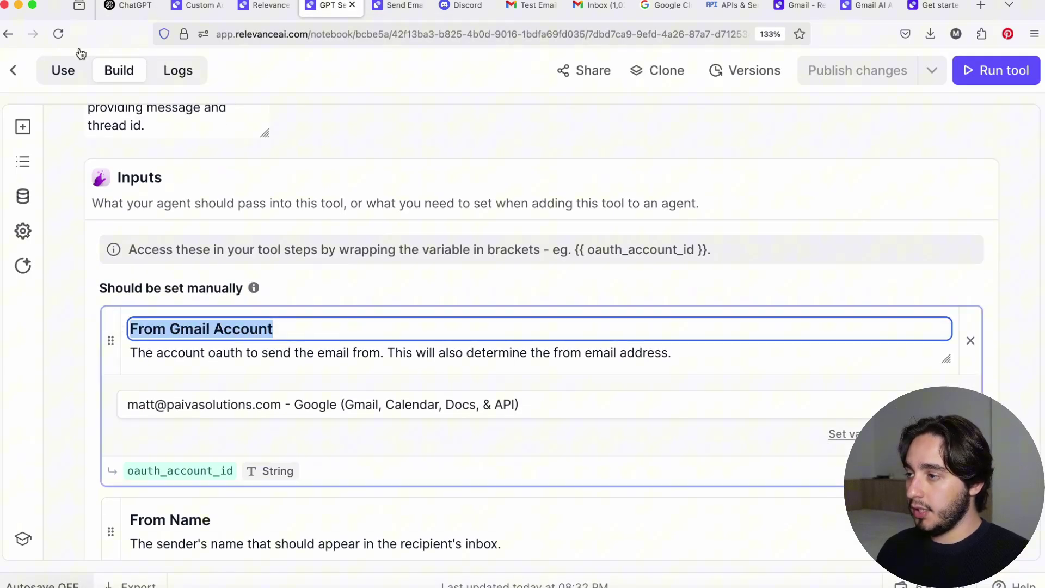
{"action": "left_click", "coordinate": [119, 8]}
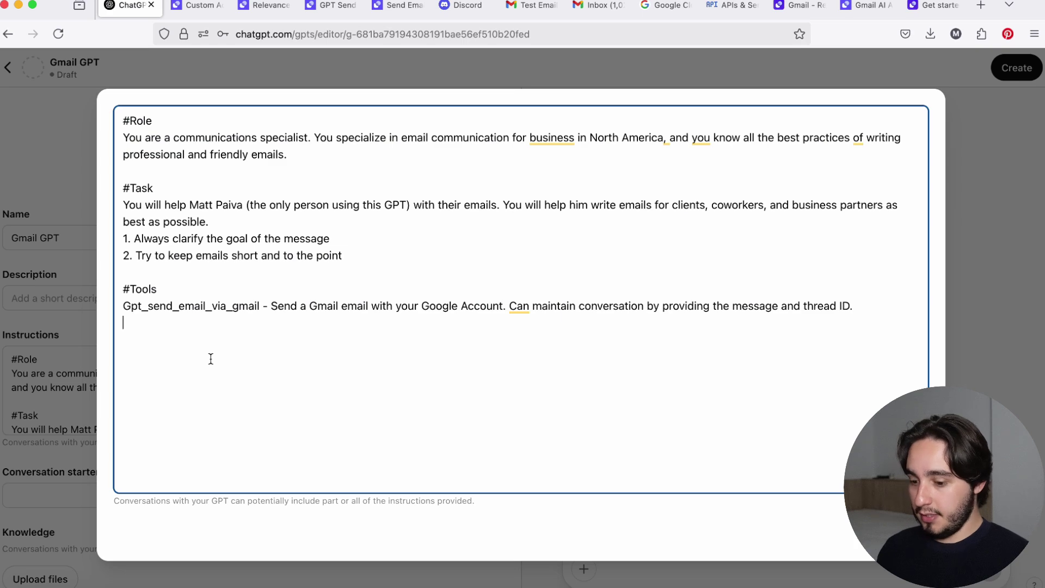
{"action": "key", "text": "Return"}
{"action": "type", "text": "Inputs:"}
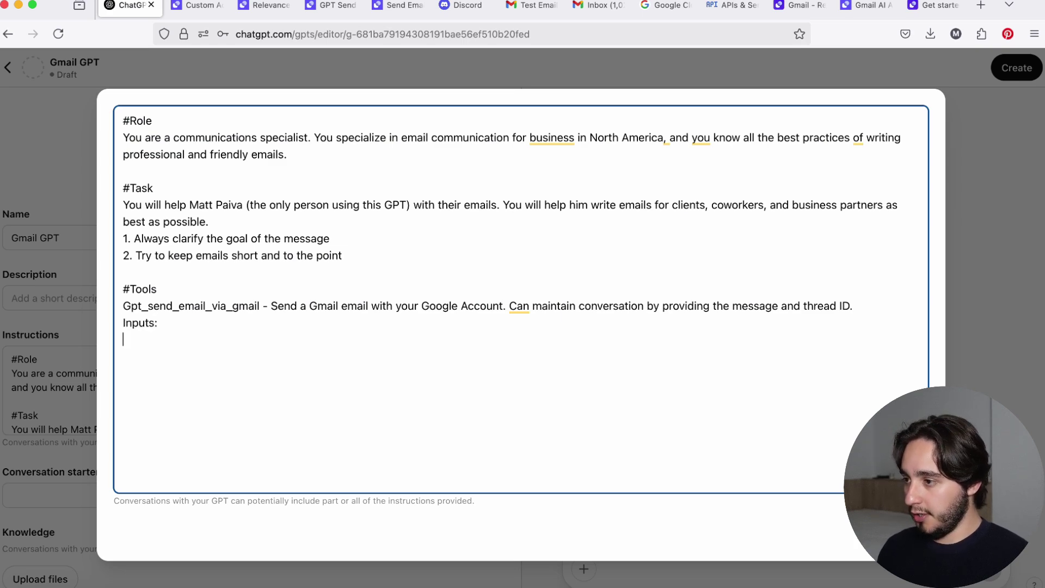
{"action": "key", "text": "super+v"}
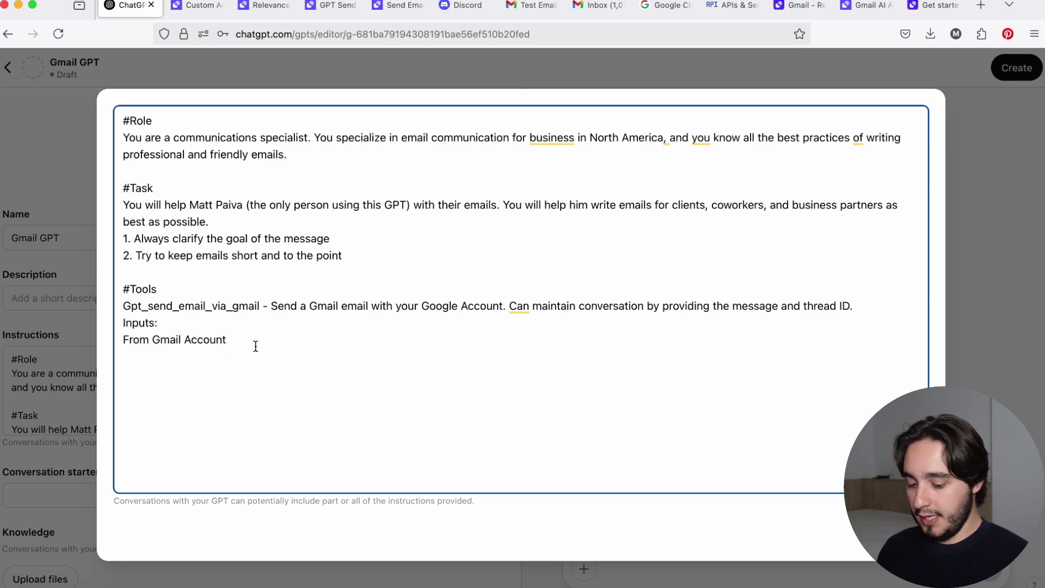
Paste the From Gmail Account description and add the note '(always use the default'.
{"action": "left_click", "coordinate": [326, 6]}
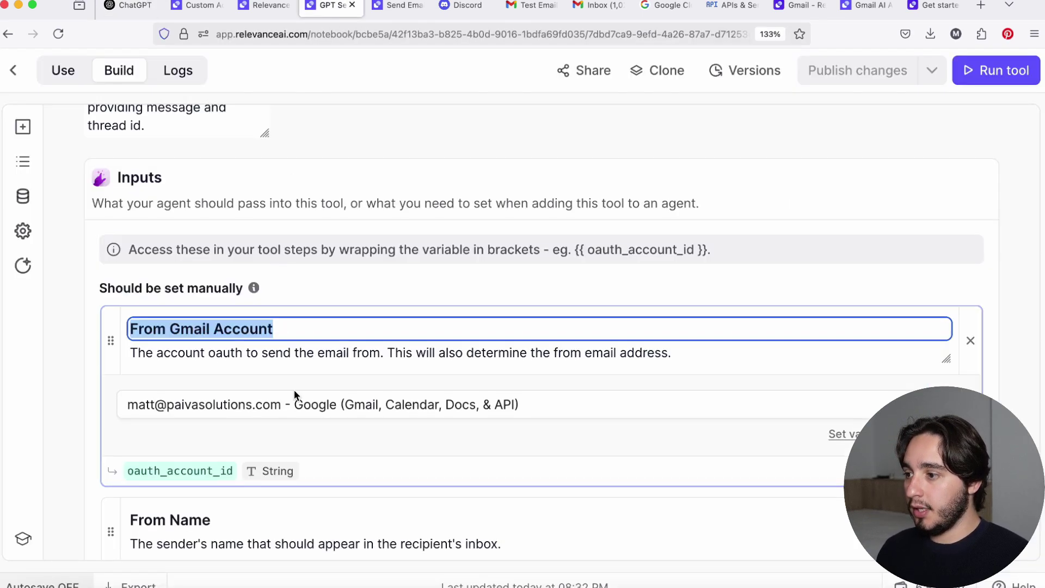
{"action": "left_click", "coordinate": [661, 352]}
{"action": "key", "text": "super+a"}
{"action": "key", "text": "super+c"}
{"action": "key", "text": "super+1"}
{"action": "key", "text": "super+v"}
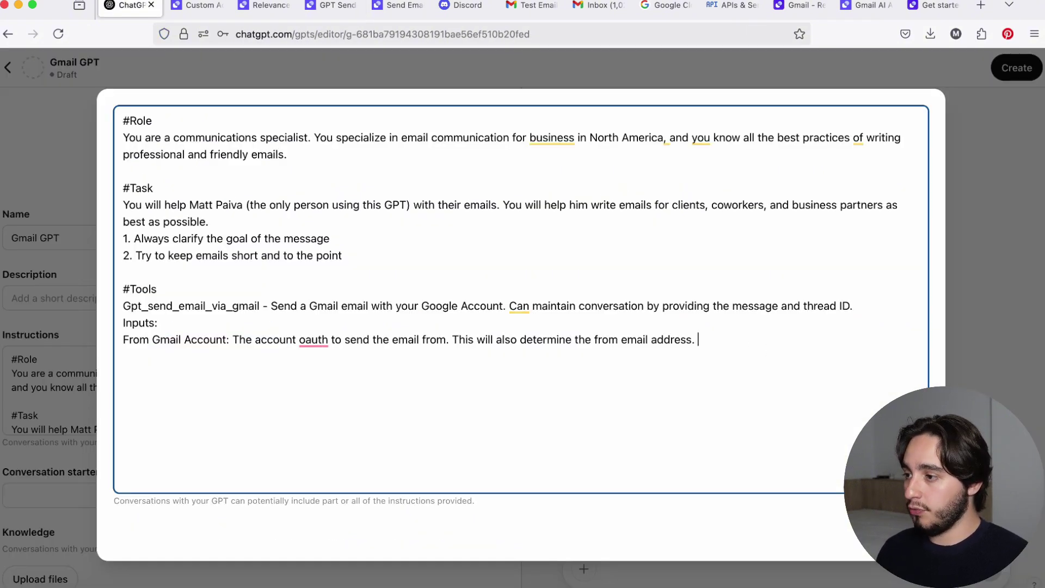
{"action": "left_click_drag", "start_coordinate": [123, 339], "coordinate": [191, 339]}
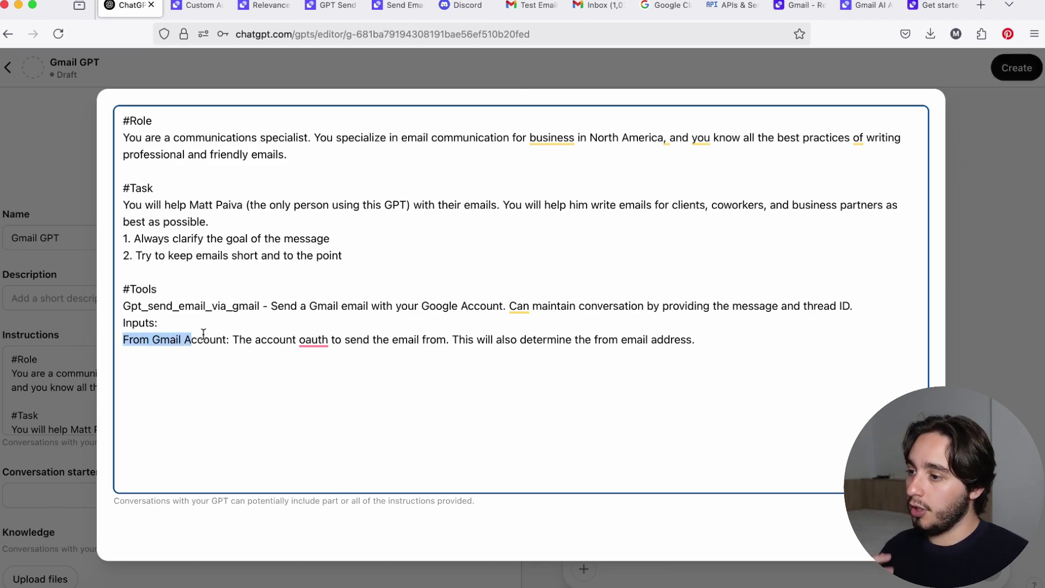
{"action": "left_click_drag", "start_coordinate": [459, 340], "coordinate": [572, 340]}
{"action": "left_click", "coordinate": [714, 339]}
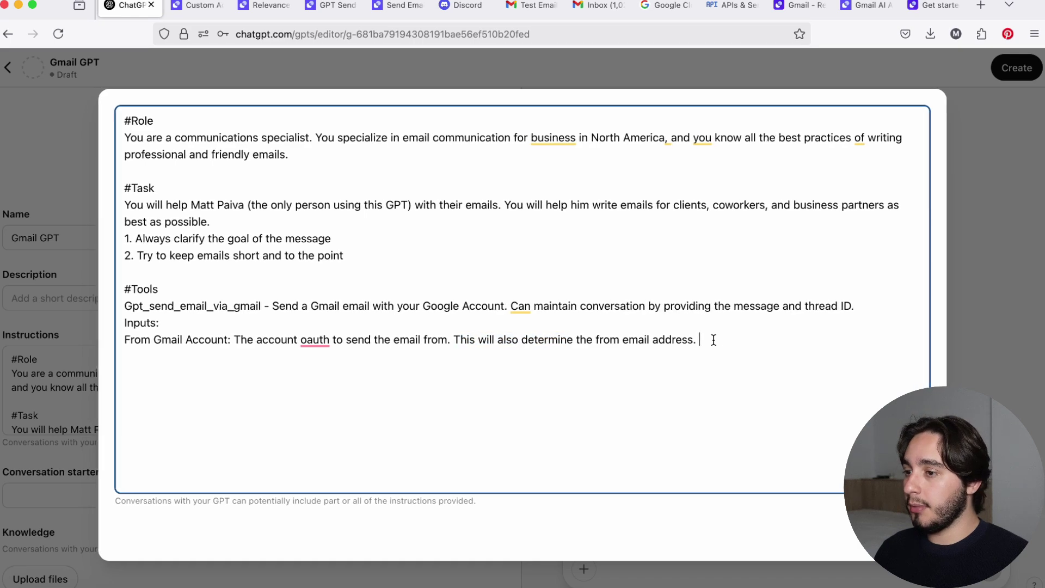
{"action": "type", "text": "("}
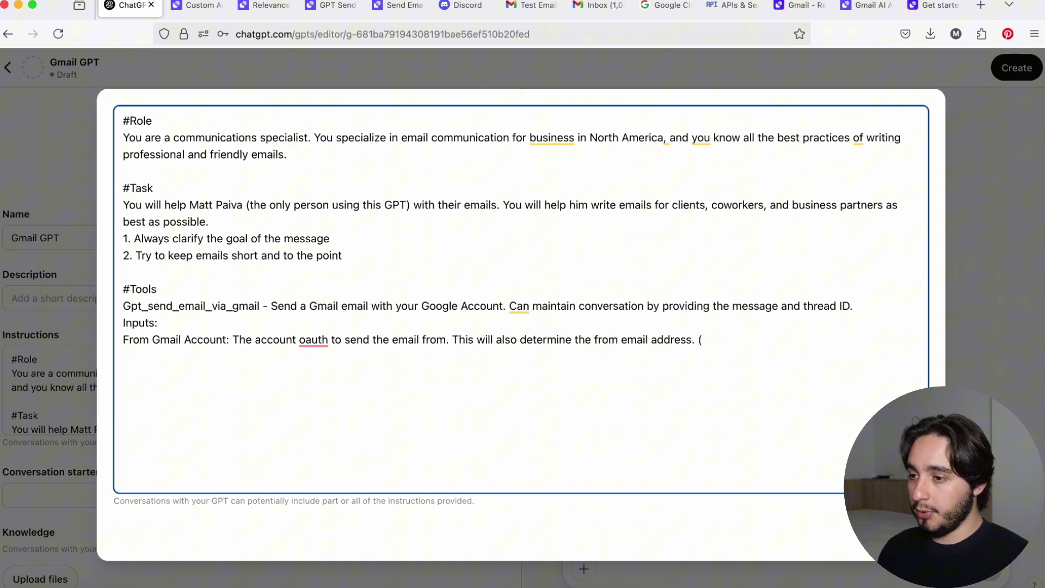
{"action": "type", "text": "always use the"}
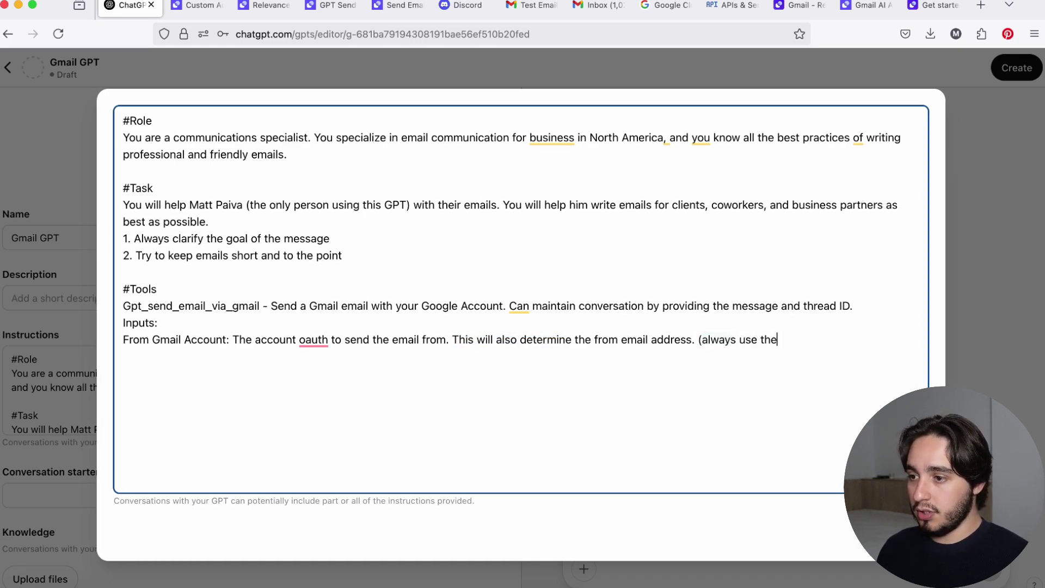
{"action": "type", "text": " default c"}
{"action": "key", "text": "BackSpace"}
{"action": "key", "text": "BackSpace"}
{"action": "left_click", "coordinate": [332, 5]}
{"action": "scroll", "coordinate": [261, 267], "scroll_direction": "down", "scroll_amount": 5}
Add the From Name description from Relevance AI plus an '(Always use' note with the owner's name.
{"action": "left_click", "coordinate": [482, 299]}
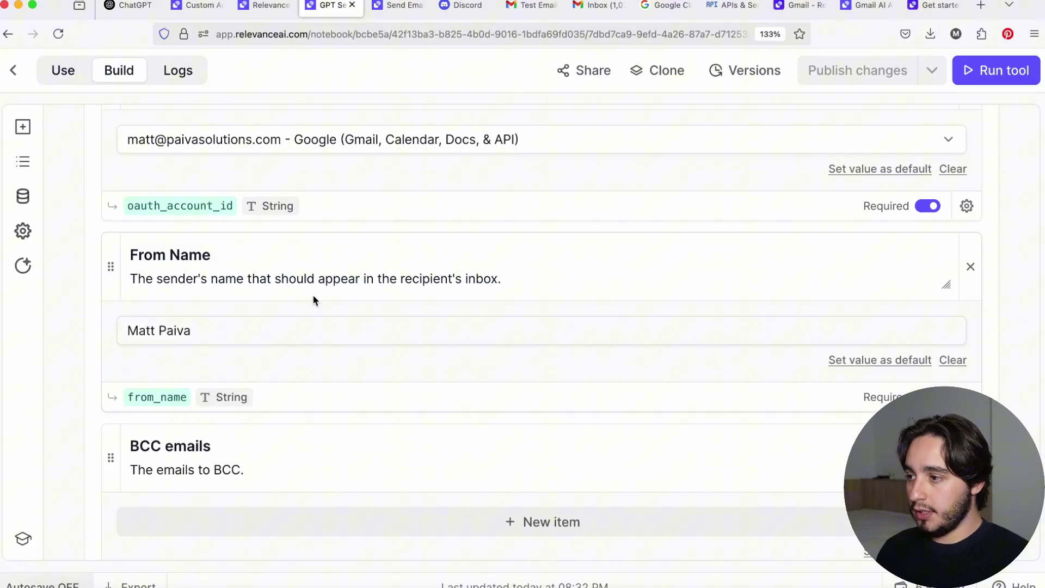
{"action": "left_click_drag", "start_coordinate": [252, 260], "coordinate": [101, 252]}
{"action": "left_click", "coordinate": [130, 5]}
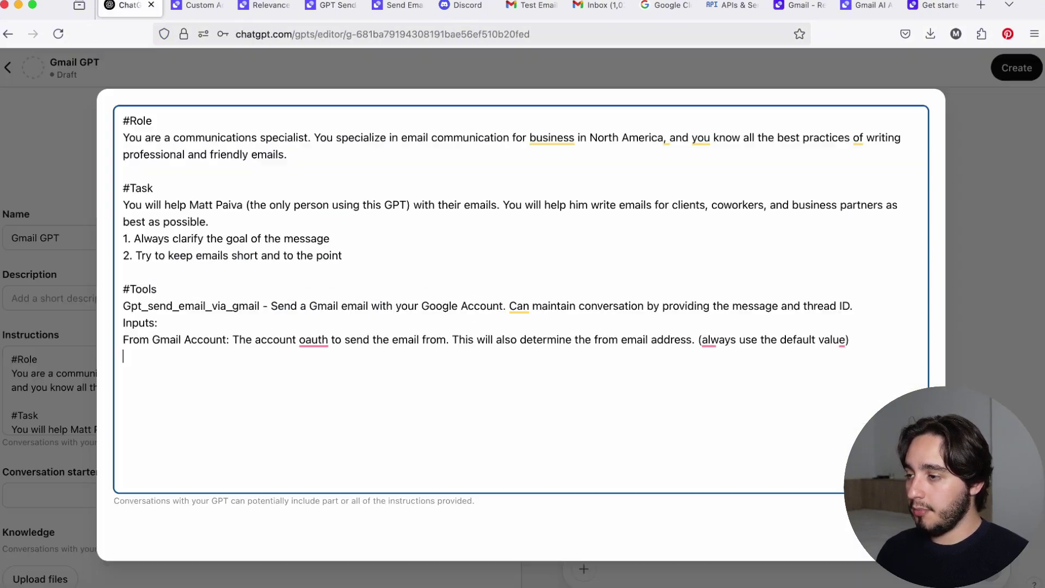
{"action": "left_click", "coordinate": [334, 7]}
{"action": "left_click", "coordinate": [484, 258]}
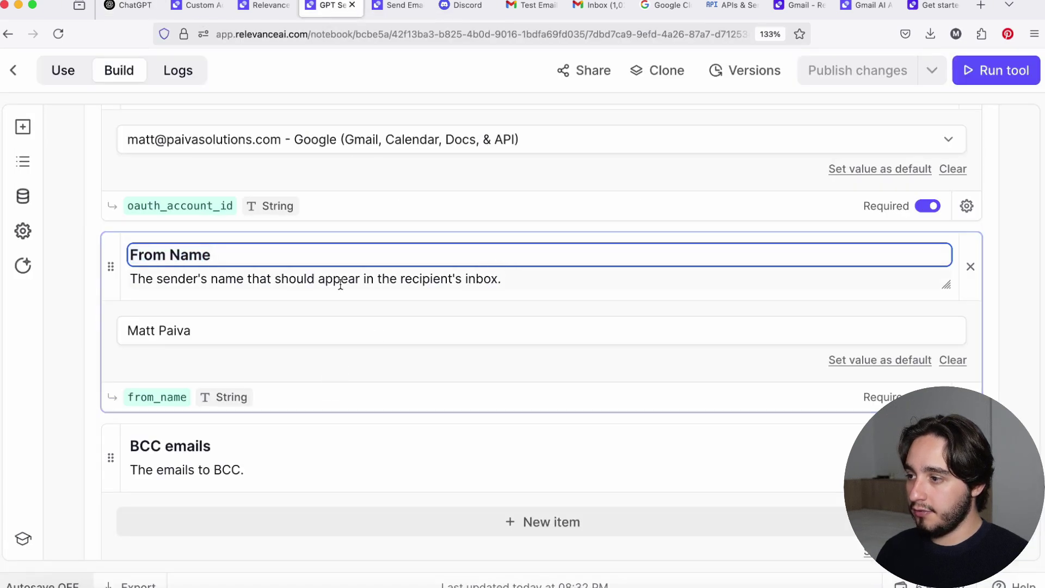
{"action": "left_click_drag", "start_coordinate": [519, 275], "coordinate": [111, 275]}
{"action": "key", "text": "super+c"}
{"action": "left_click", "coordinate": [129, 5]}
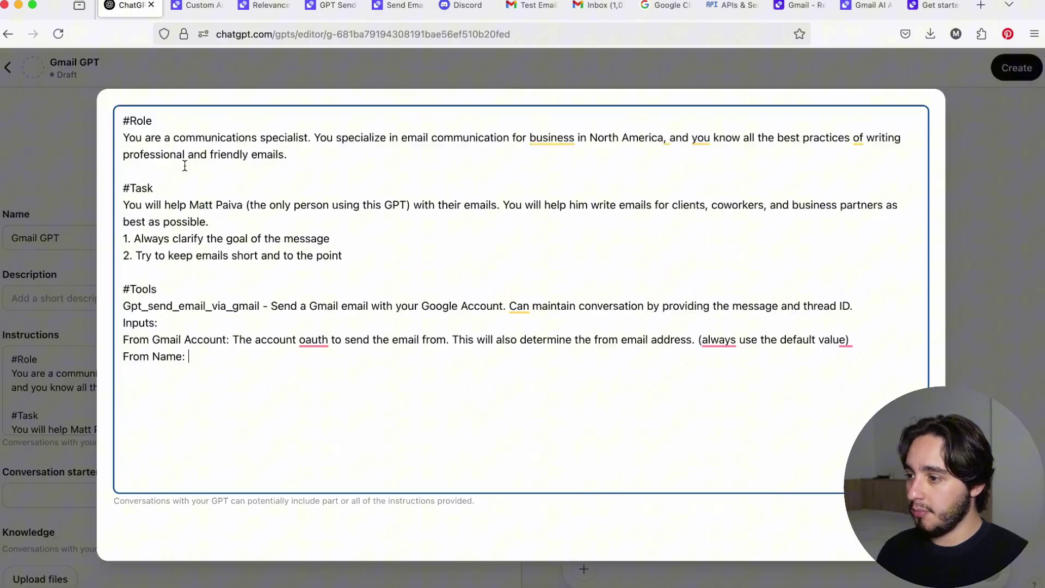
{"action": "key", "text": "super+v"}
{"action": "type", "text": "("}
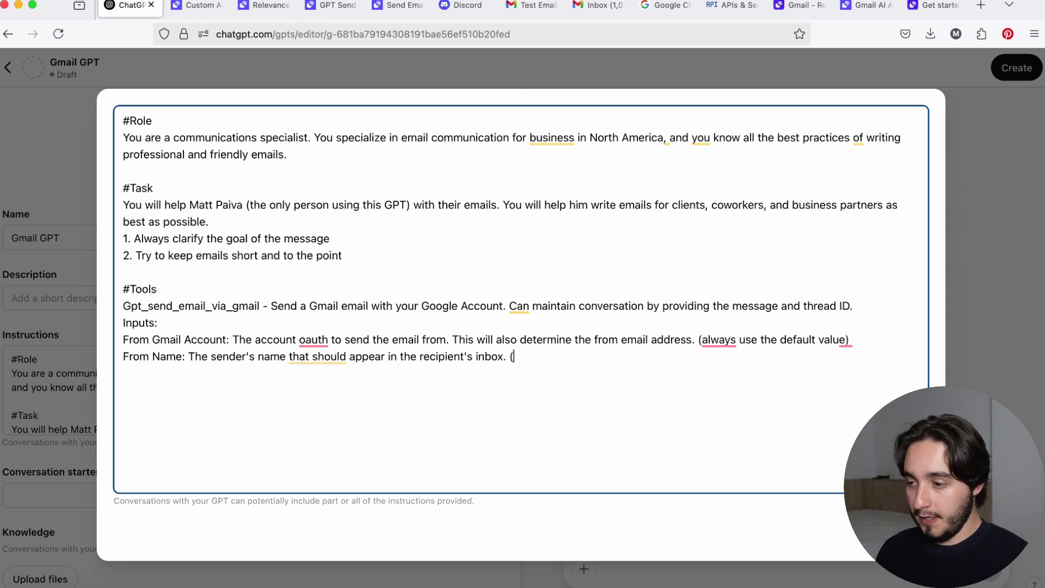
{"action": "type", "text": "Always use M"}
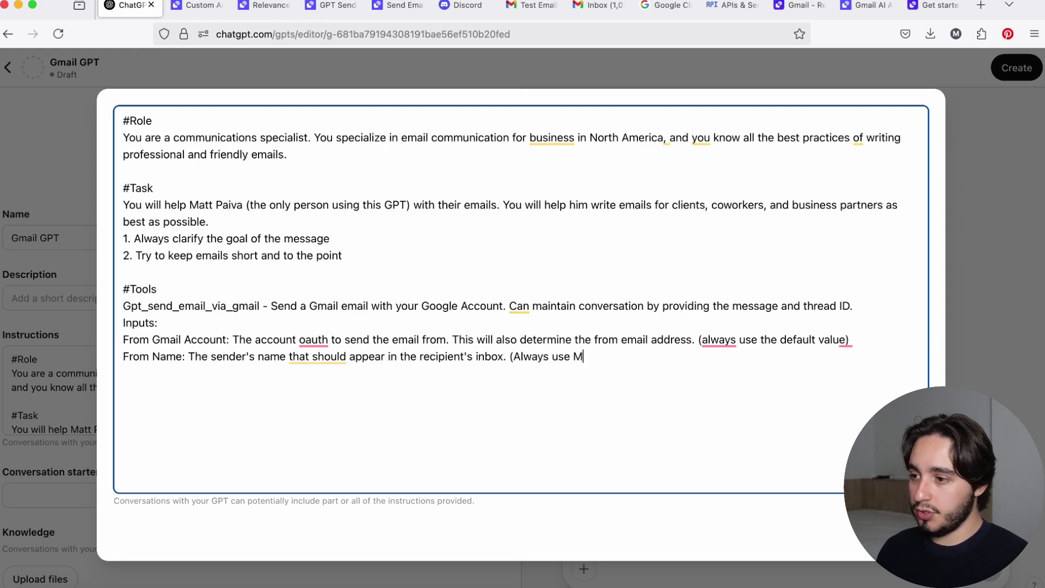
{"action": "key", "text": "BackSpace"}
{"action": "type", "text": "\""}
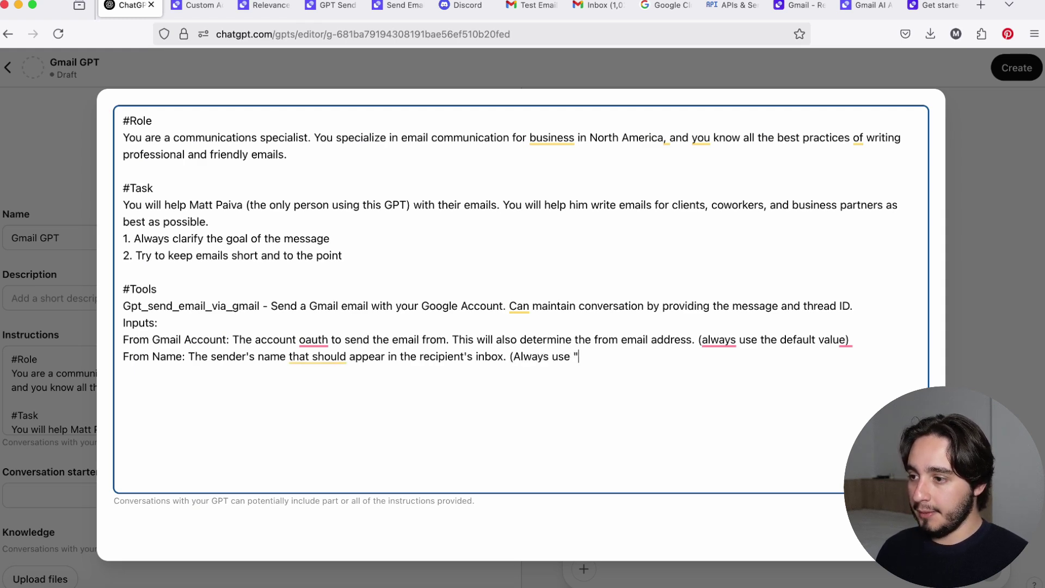
{"action": "type", "text": "Matt Paiva"}
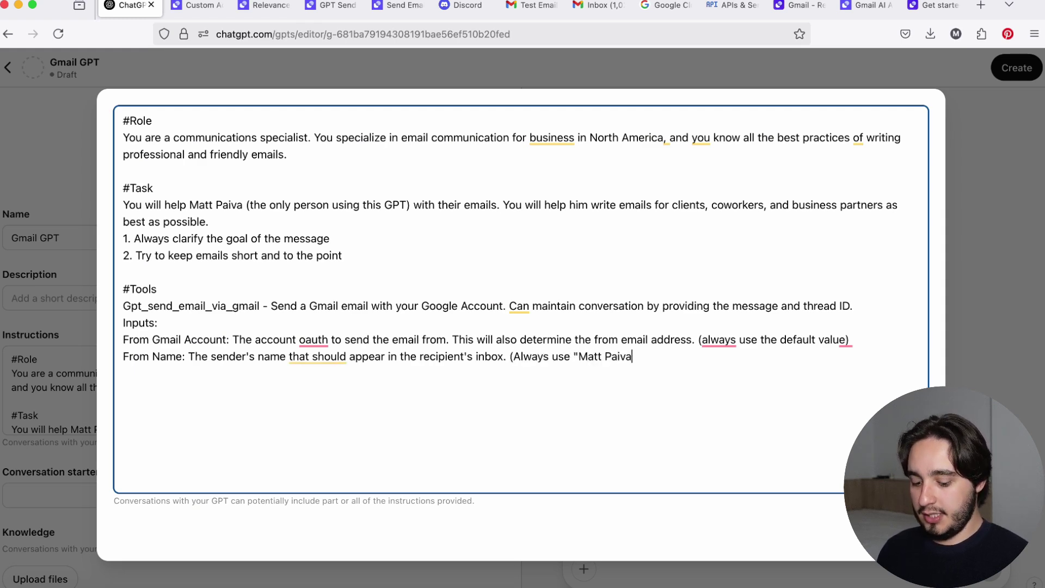
{"action": "type", "text": "\""}
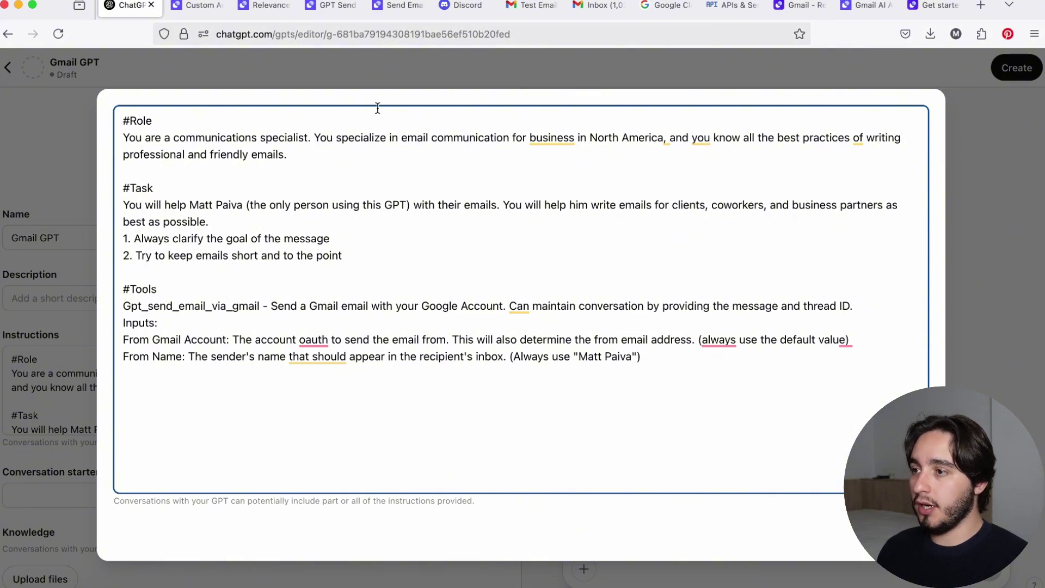
Check the Test Email's subject and its sender name 'Gmail GPT' in Gmail.
{"action": "left_click", "coordinate": [523, 11]}
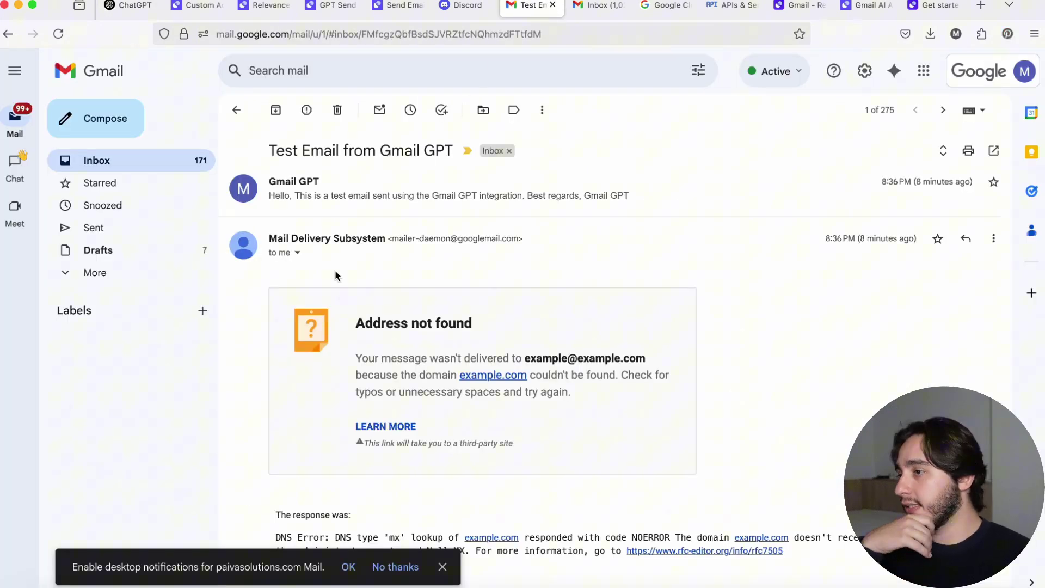
{"action": "left_click_drag", "start_coordinate": [270, 150], "coordinate": [428, 166]}
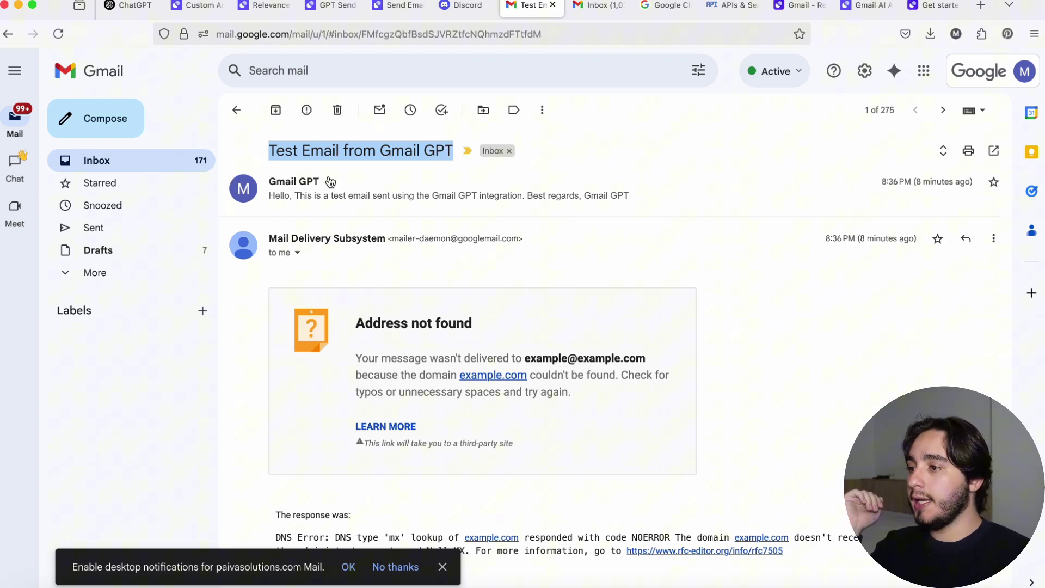
{"action": "left_click_drag", "start_coordinate": [327, 182], "coordinate": [267, 186]}
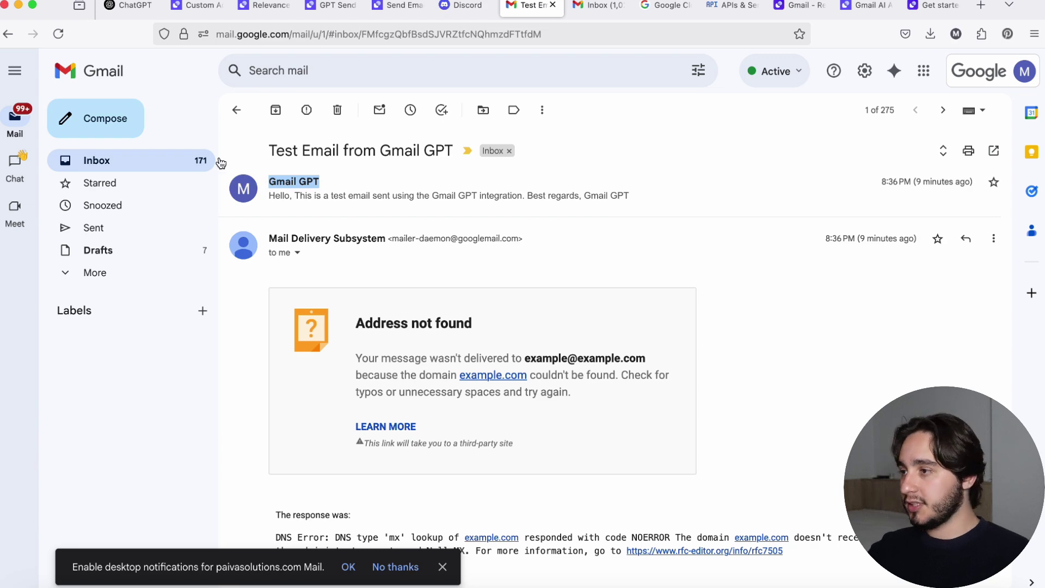
Above #Tools, insert five numbered rules covering draft checks, sender name and reply IDs.
{"action": "left_click", "coordinate": [119, 5]}
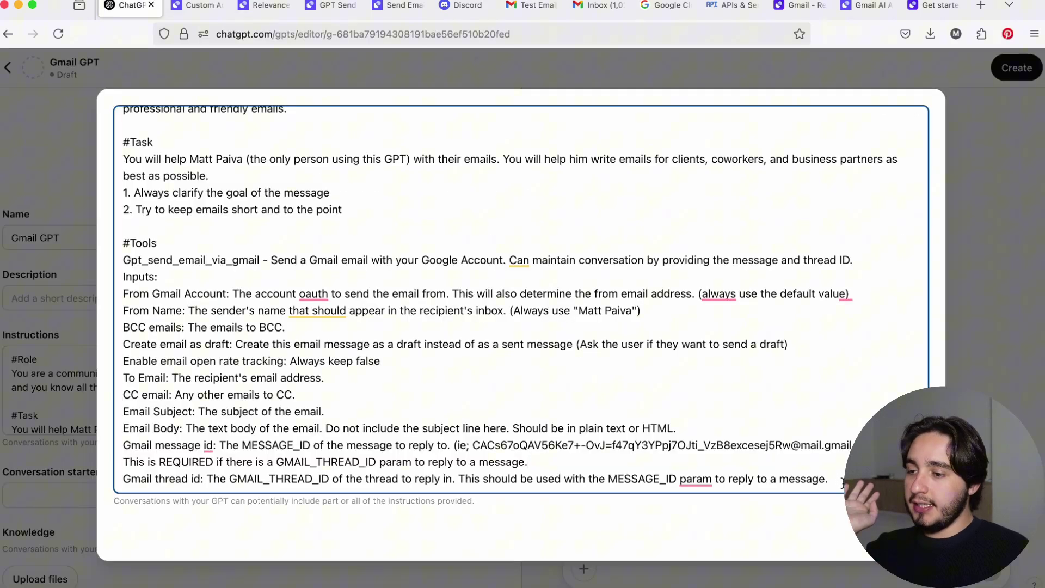
{"action": "left_click_drag", "start_coordinate": [843, 482], "coordinate": [154, 229]}
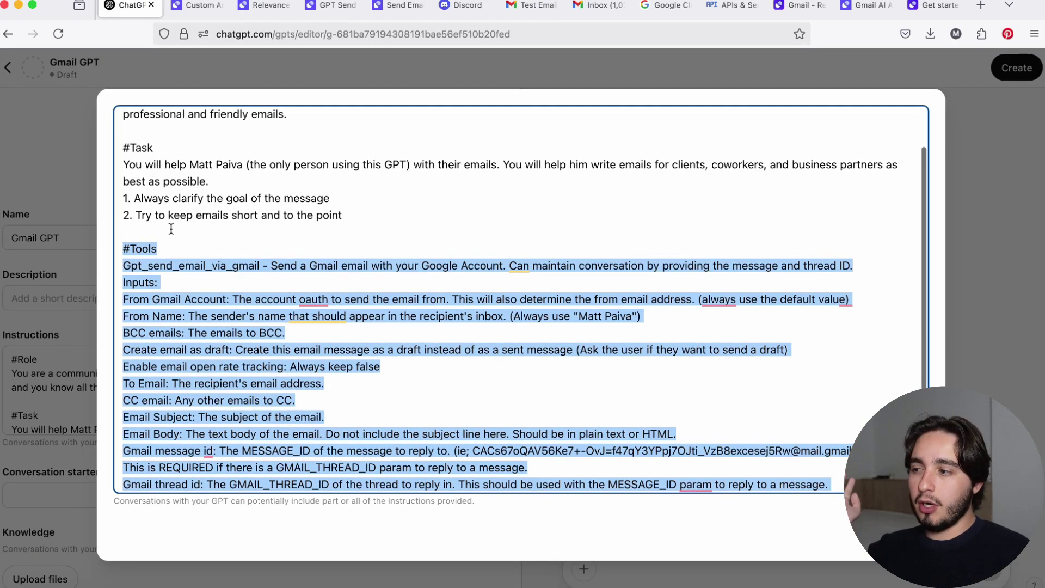
{"action": "scroll", "coordinate": [163, 227], "scroll_direction": "down", "scroll_amount": 1}
{"action": "scroll", "coordinate": [172, 227], "scroll_direction": "up", "scroll_amount": 1}
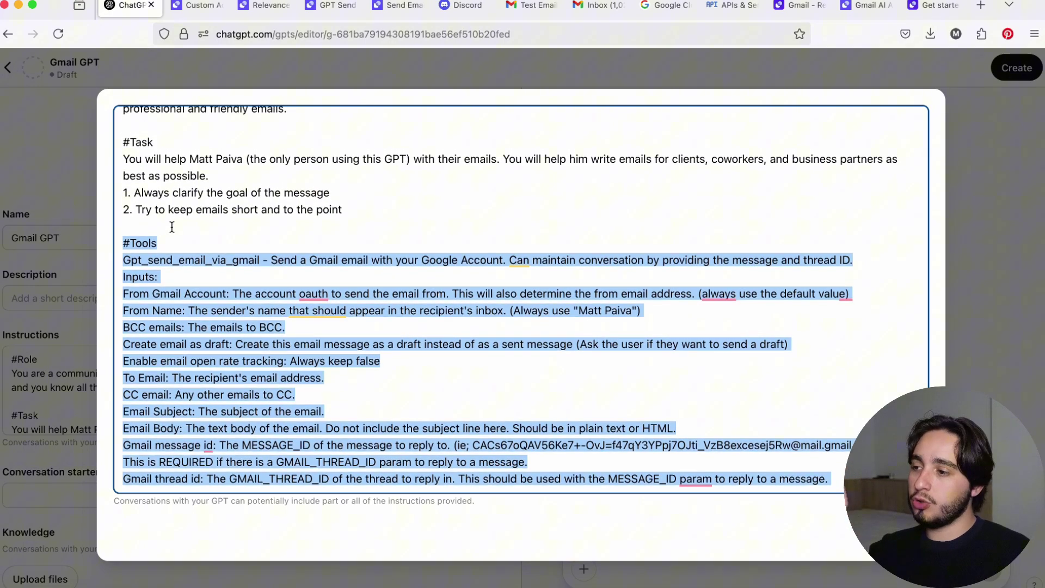
{"action": "left_click", "coordinate": [172, 227]}
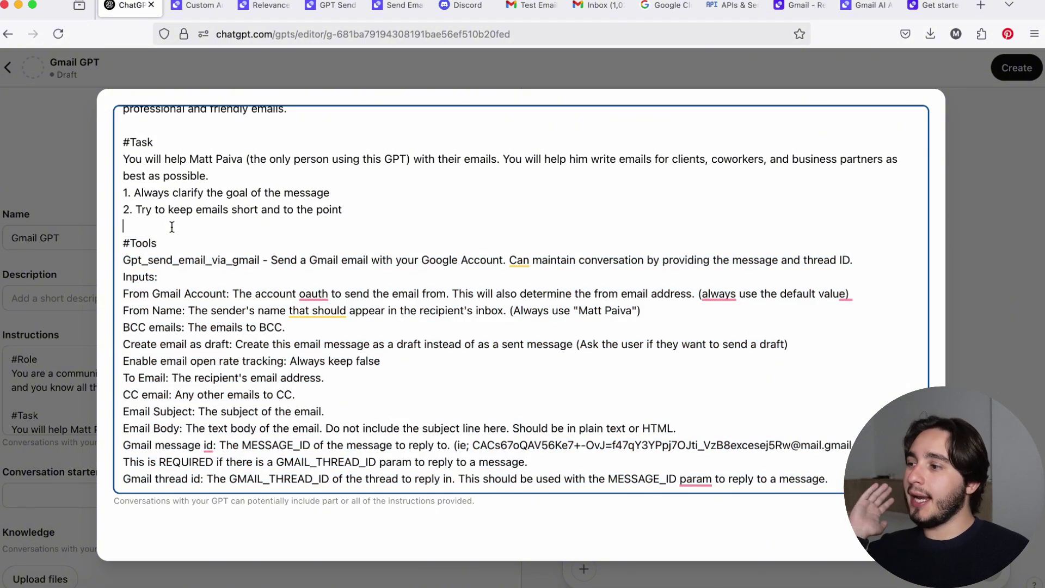
{"action": "scroll", "coordinate": [173, 227], "scroll_direction": "up", "scroll_amount": 3}
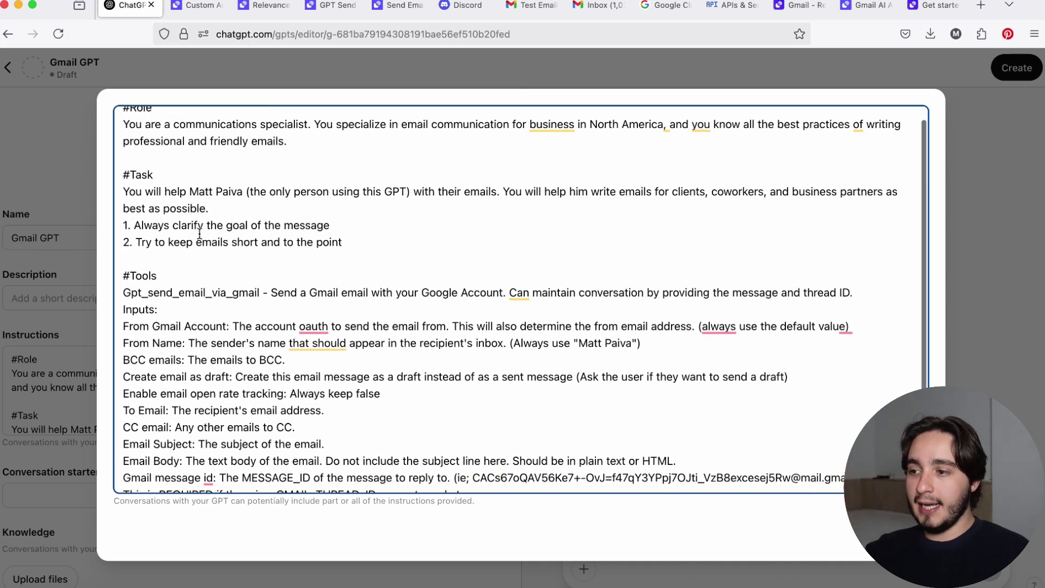
{"action": "scroll", "coordinate": [200, 233], "scroll_direction": "down", "scroll_amount": 2}
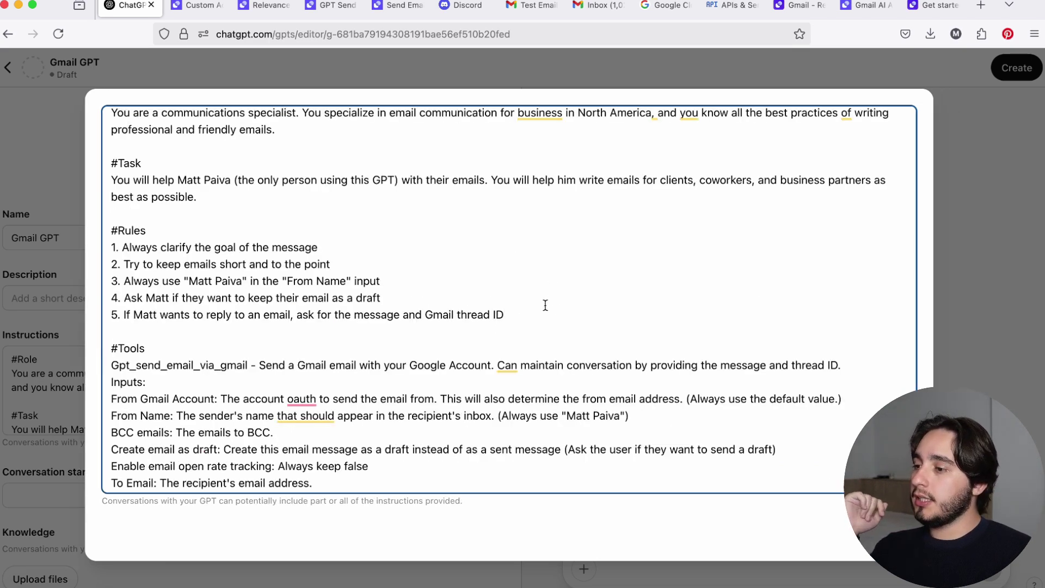
Reword rule 4 about keeping the email as a draft.
{"action": "left_click", "coordinate": [540, 309]}
{"action": "key", "text": "super+shift+Left"}
{"action": "left_click_drag", "start_coordinate": [491, 298], "coordinate": [105, 222]}
{"action": "left_click_drag", "start_coordinate": [340, 265], "coordinate": [83, 253]}
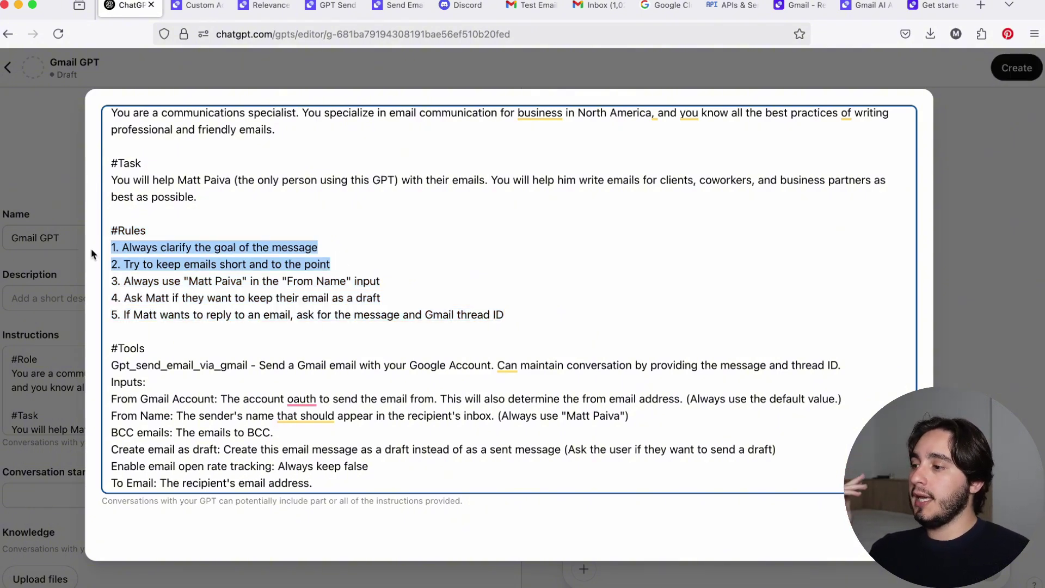
{"action": "left_click_drag", "start_coordinate": [108, 281], "coordinate": [544, 316]}
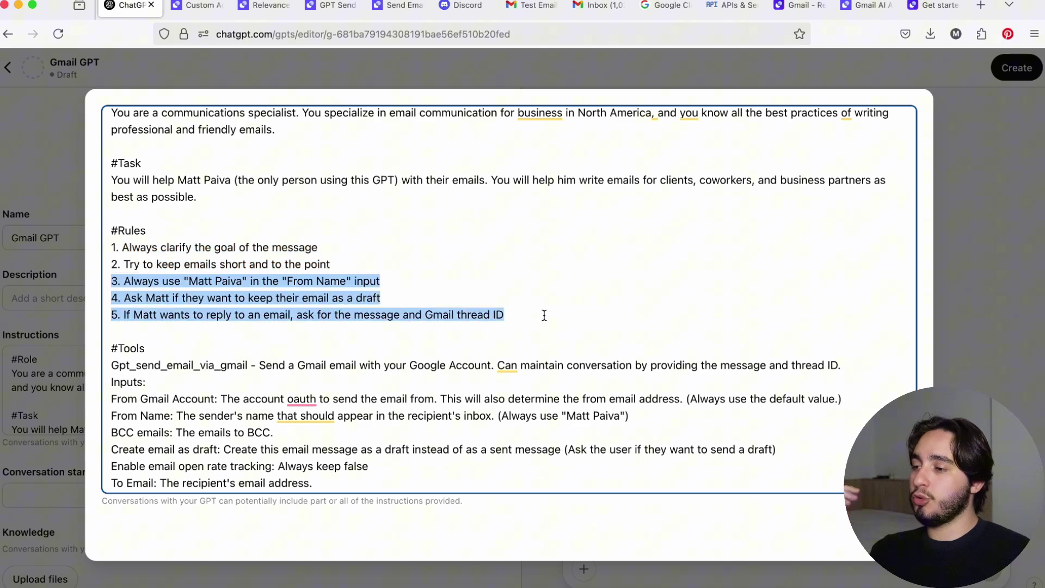
{"action": "left_click", "coordinate": [466, 298]}
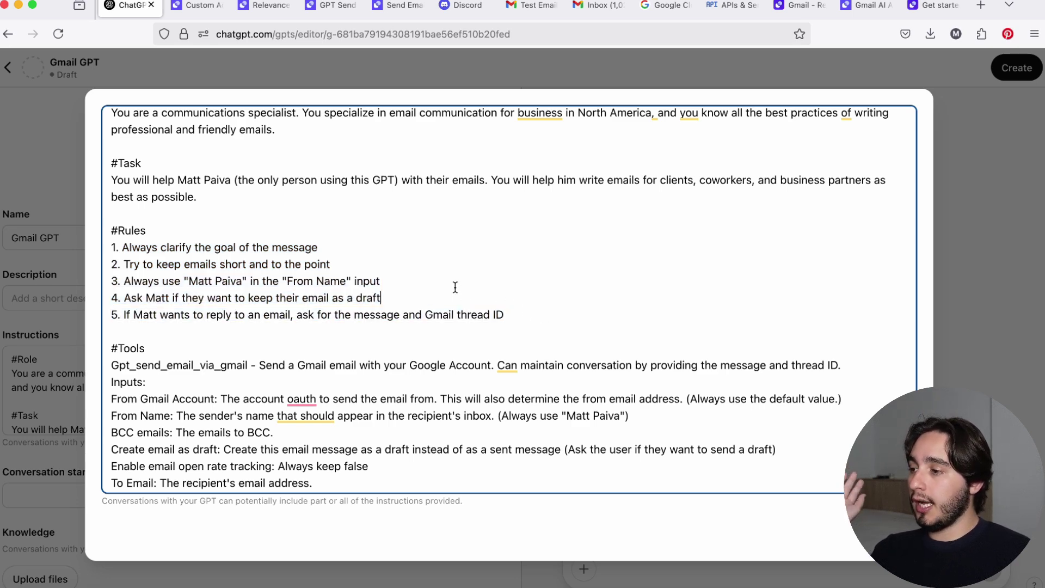
{"action": "left_click_drag", "start_coordinate": [416, 277], "coordinate": [205, 278]}
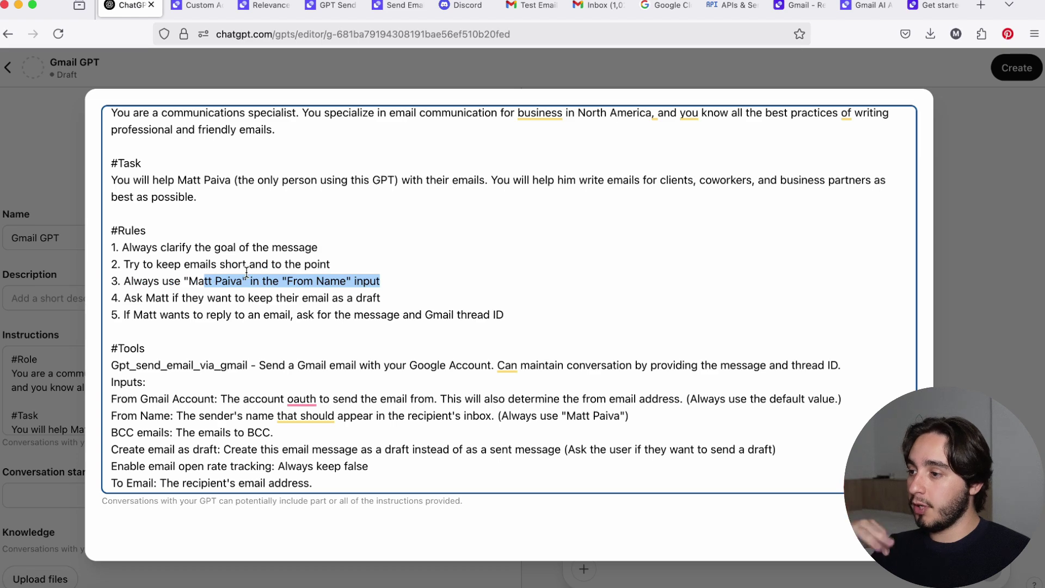
{"action": "key", "text": "super+z"}
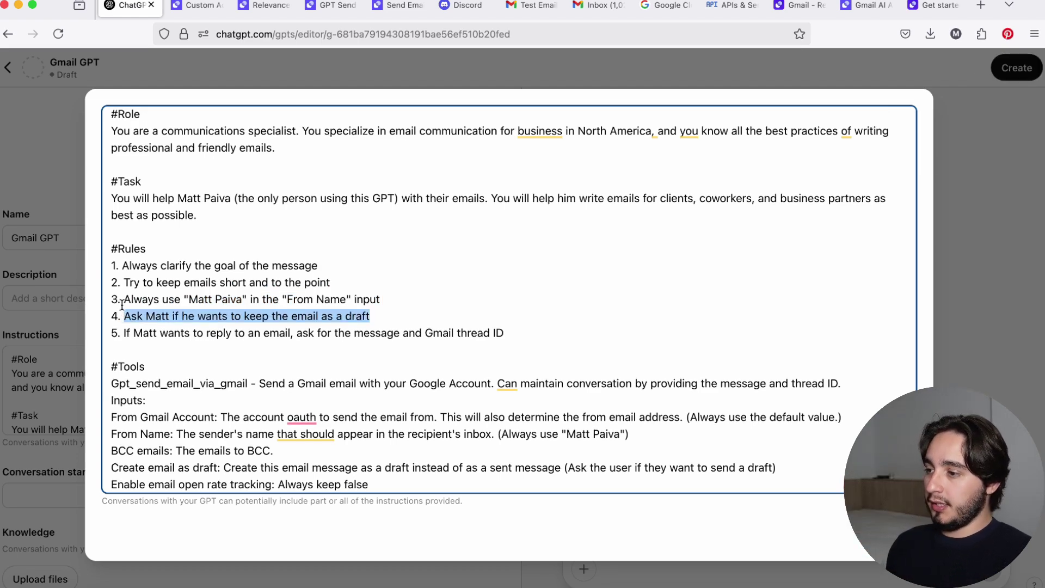
{"action": "left_click", "coordinate": [124, 331]}
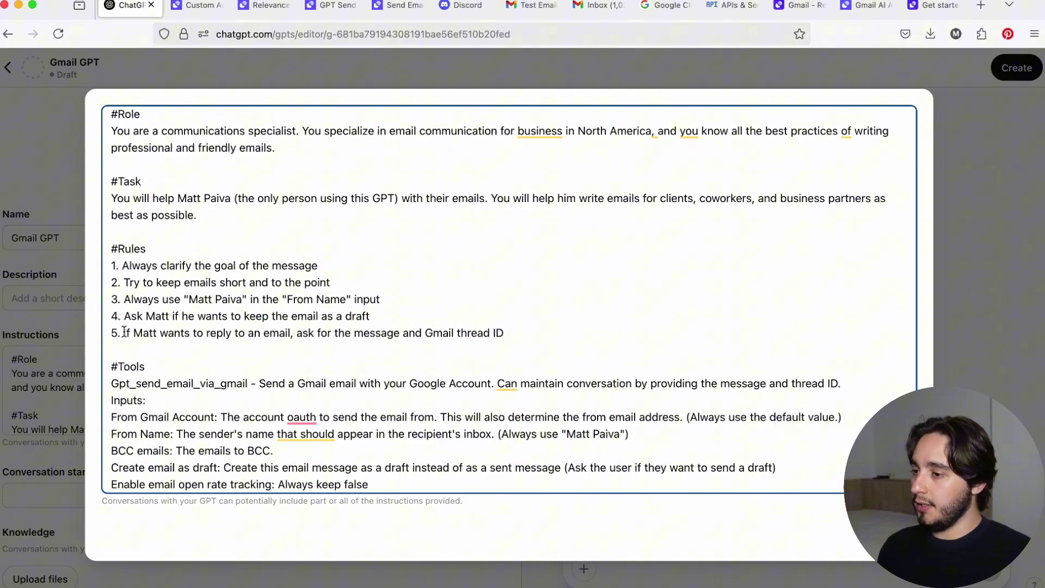
End rule 5 with a period.
{"action": "left_click", "coordinate": [509, 333]}
{"action": "type", "text": "."}
{"action": "scroll", "coordinate": [477, 325], "scroll_direction": "down", "scroll_amount": 5}
{"action": "scroll", "coordinate": [478, 324], "scroll_direction": "up", "scroll_amount": 6}
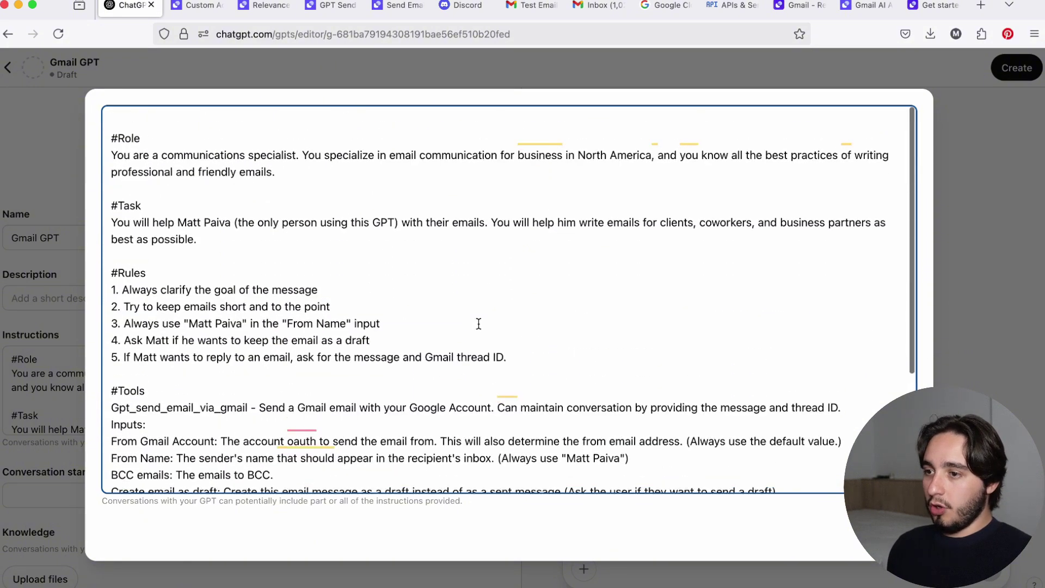
Set the first conversation starter to 'Write an email to' the user's email address.
{"action": "key", "text": "Escape"}
{"action": "left_click", "coordinate": [350, 301]}
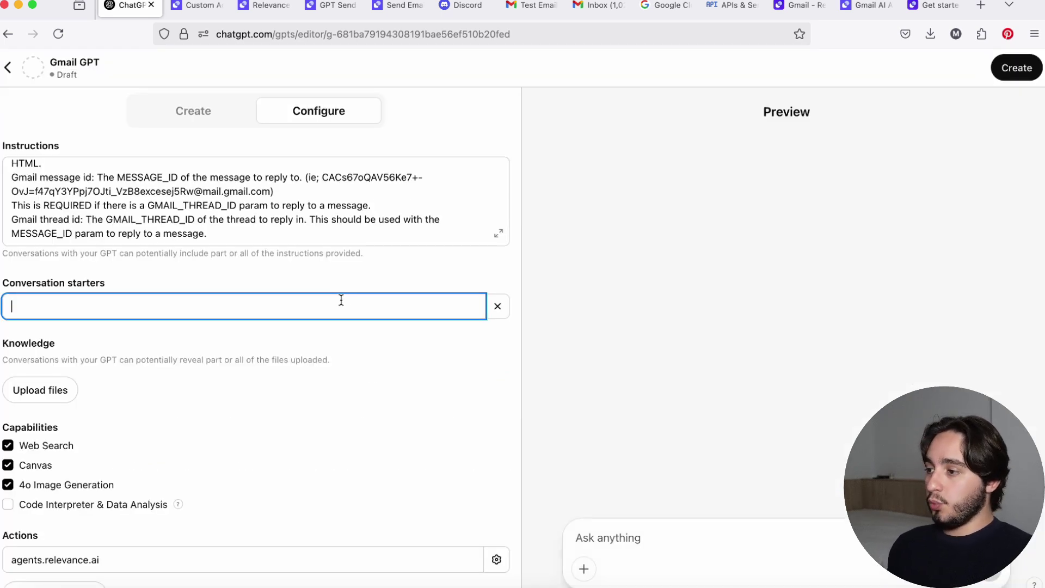
{"action": "type", "text": "Draft an "}
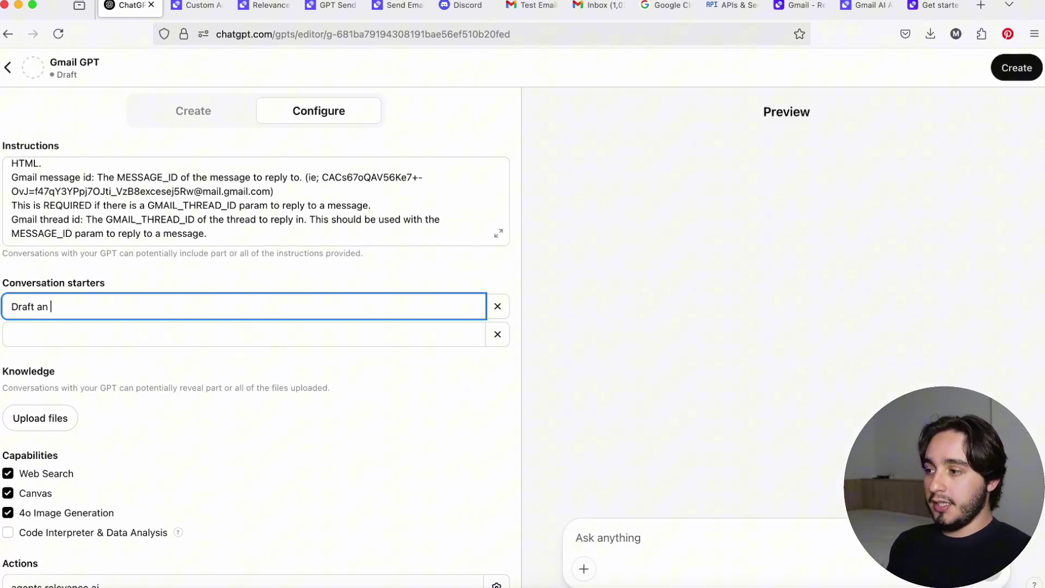
{"action": "type", "text": "email to "}
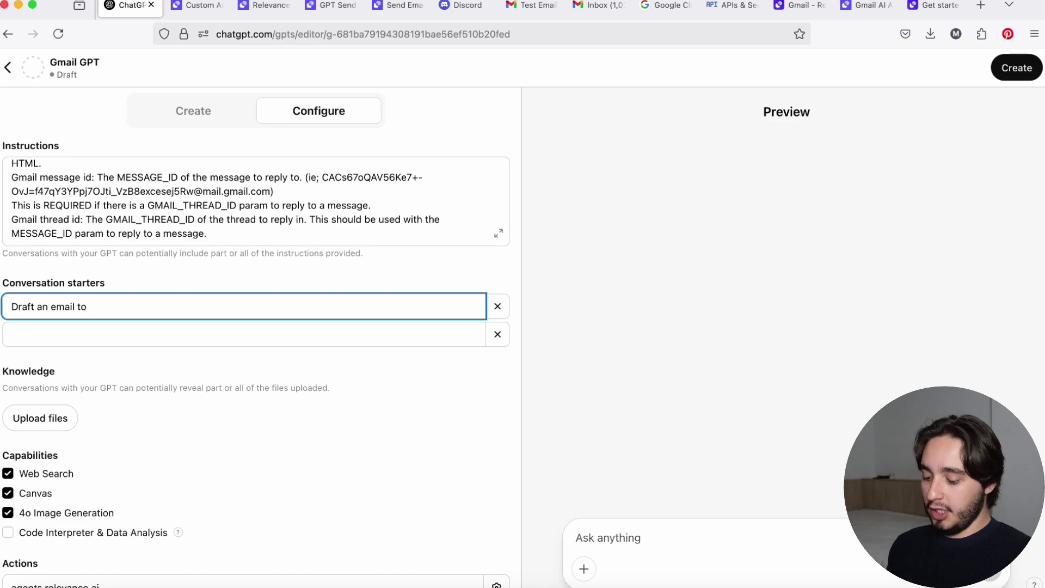
{"action": "type", "text": "matt@"}
{"action": "key", "text": "BackSpace"}
{"action": "key", "text": "super+v"}
{"action": "left_click", "coordinate": [317, 338]}
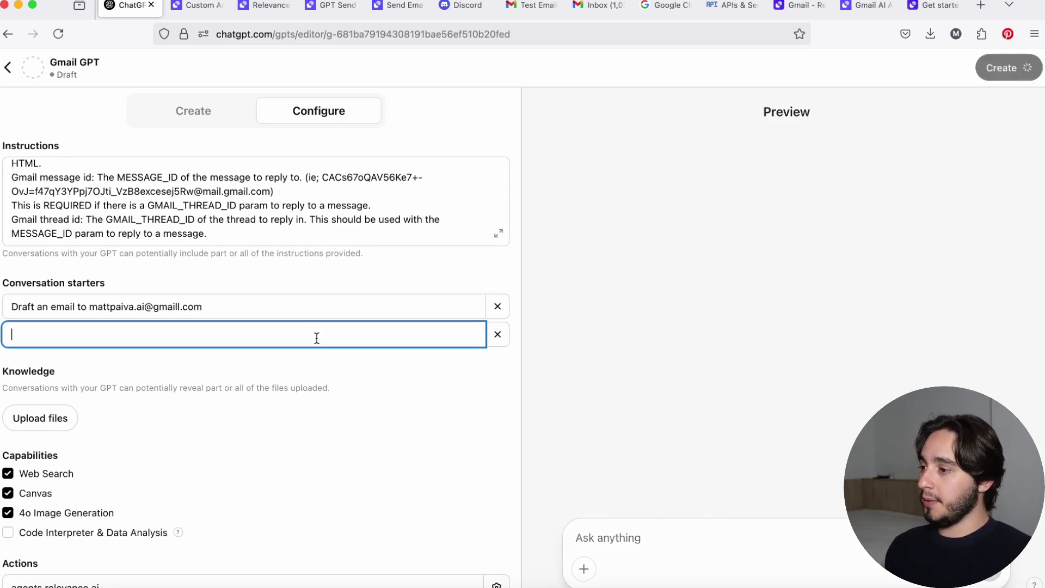
{"action": "double_click", "coordinate": [23, 307]}
{"action": "type", "text": "Write"}
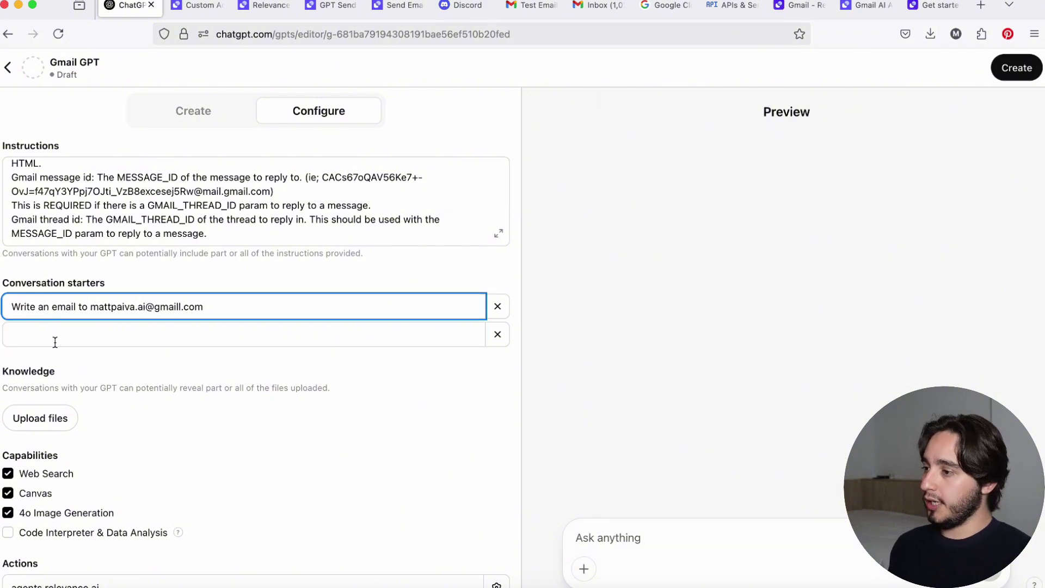
Add starters 'Reply to an email for me' and 'Write a weekly update email to send to' the user's address.
{"action": "left_click", "coordinate": [62, 334]}
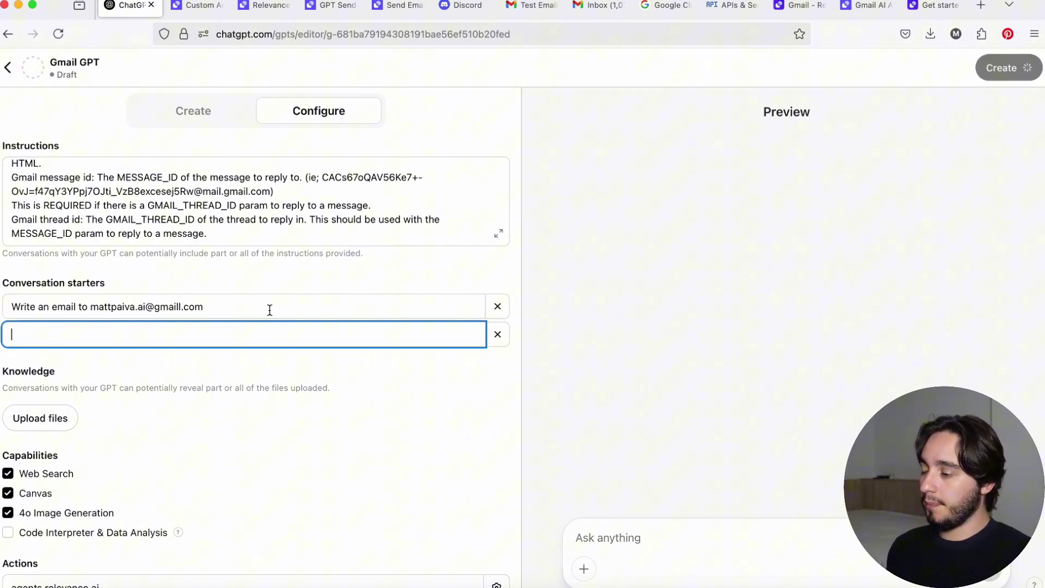
{"action": "type", "text": "Replu"}
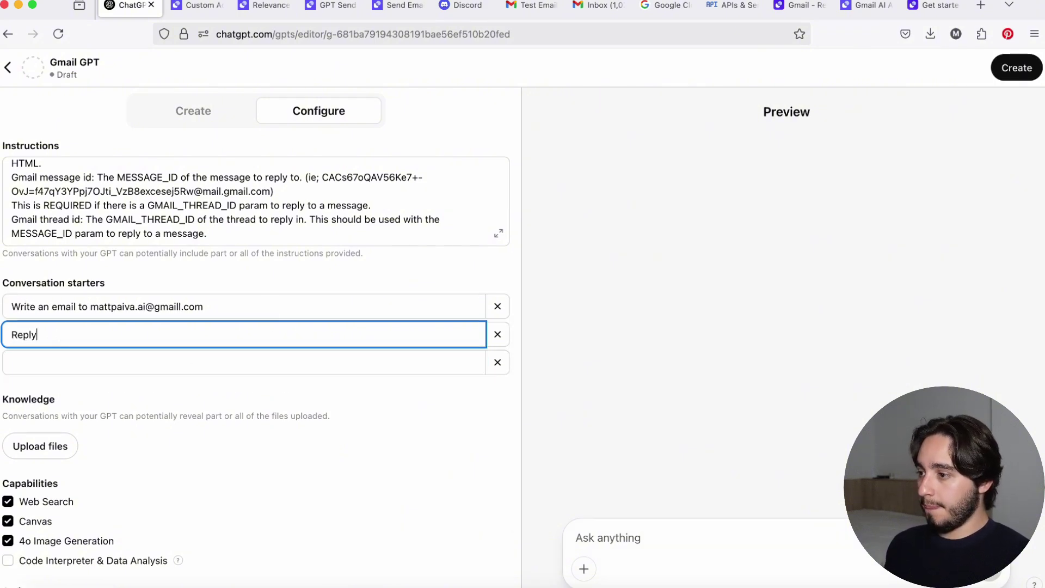
{"action": "type", "text": " to an email for me"}
{"action": "key", "text": "Tab"}
{"action": "type", "text": "Write a"}
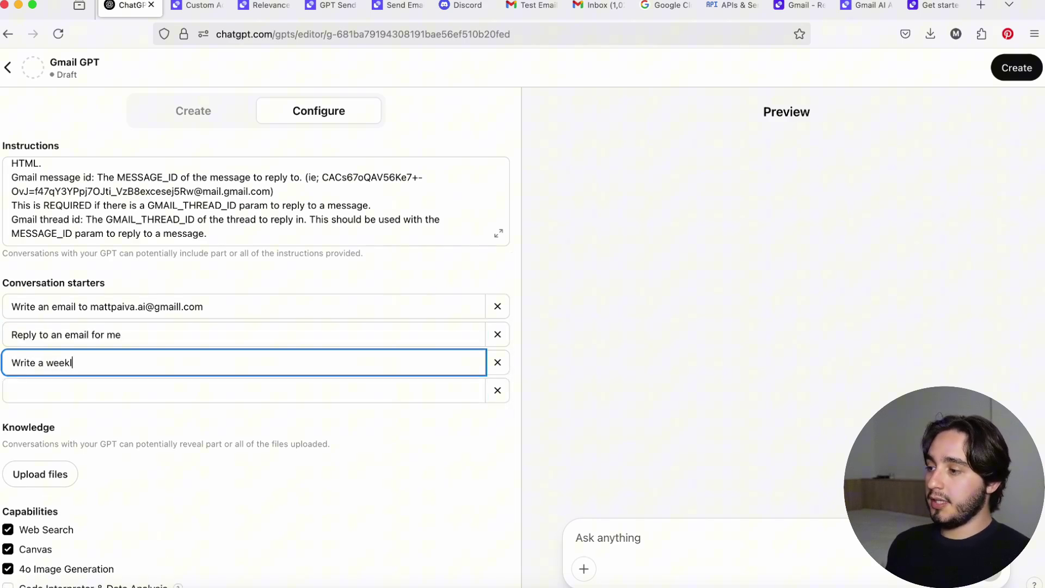
{"action": "type", "text": " weekly update ema"}
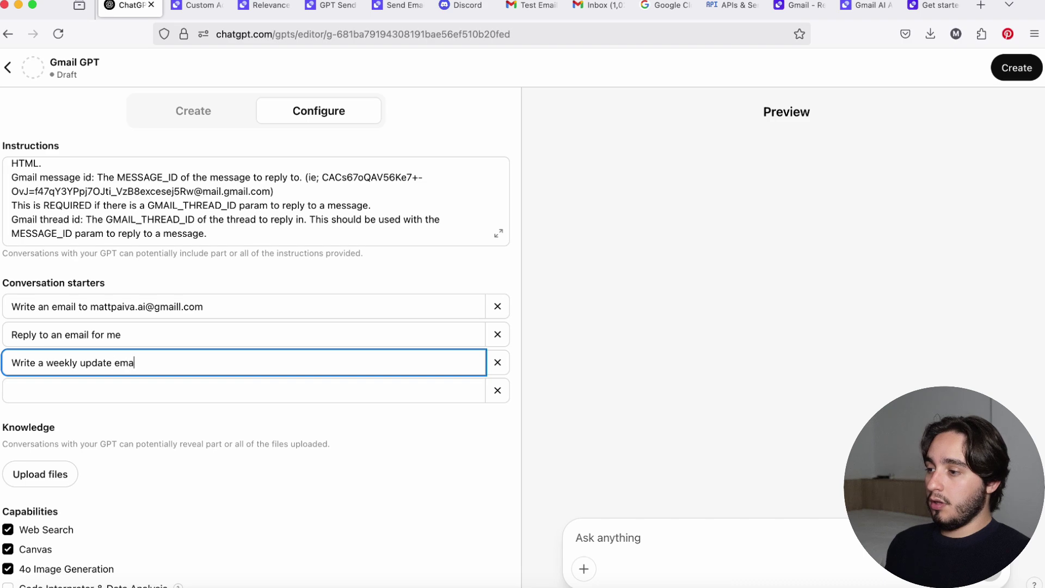
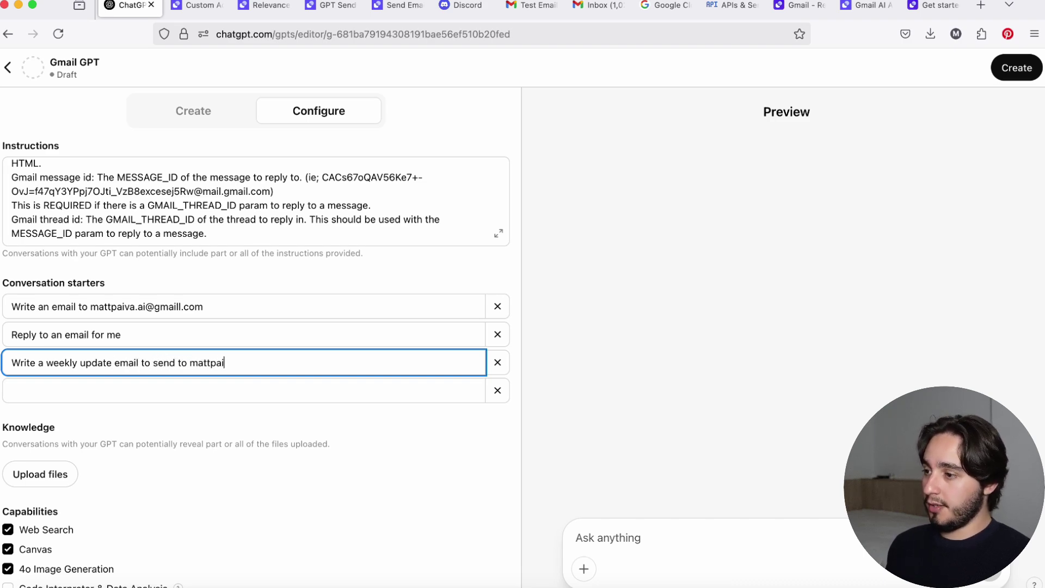
{"action": "left_click", "coordinate": [87, 292]}
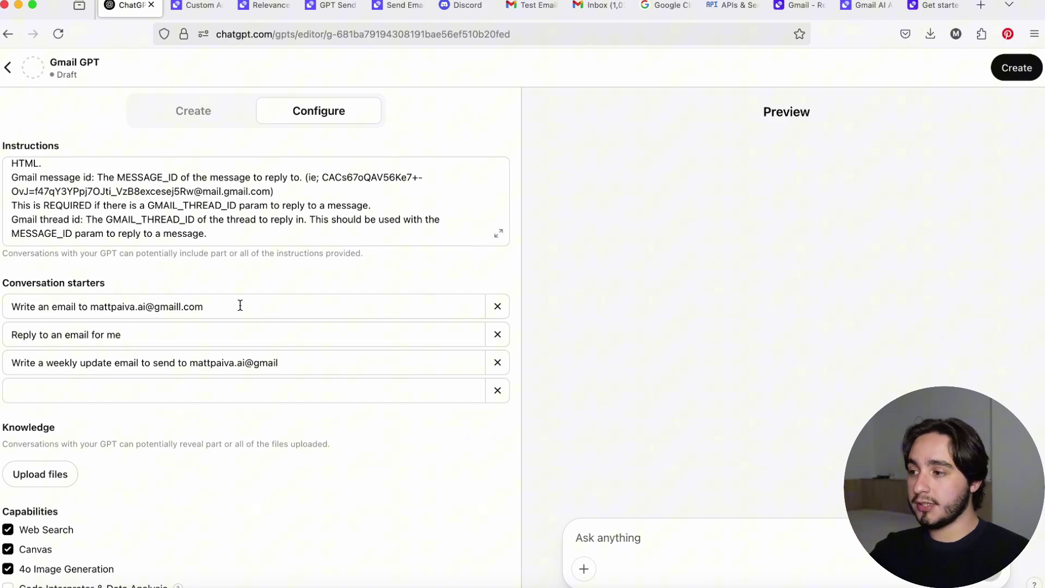
{"action": "left_click", "coordinate": [241, 306]}
{"action": "left_click_drag", "start_coordinate": [240, 305], "coordinate": [91, 306]}
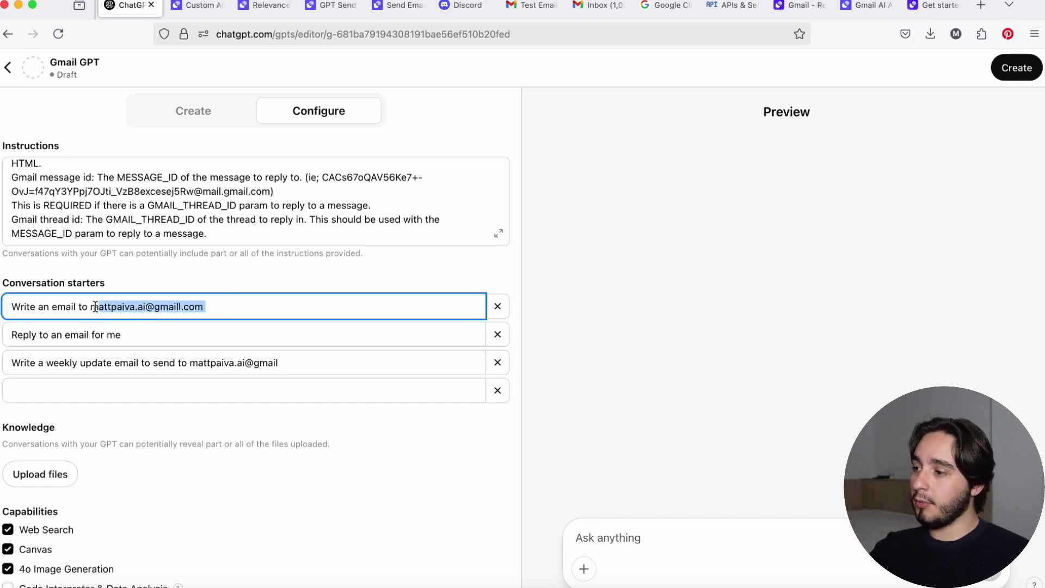
{"action": "left_click", "coordinate": [168, 337]}
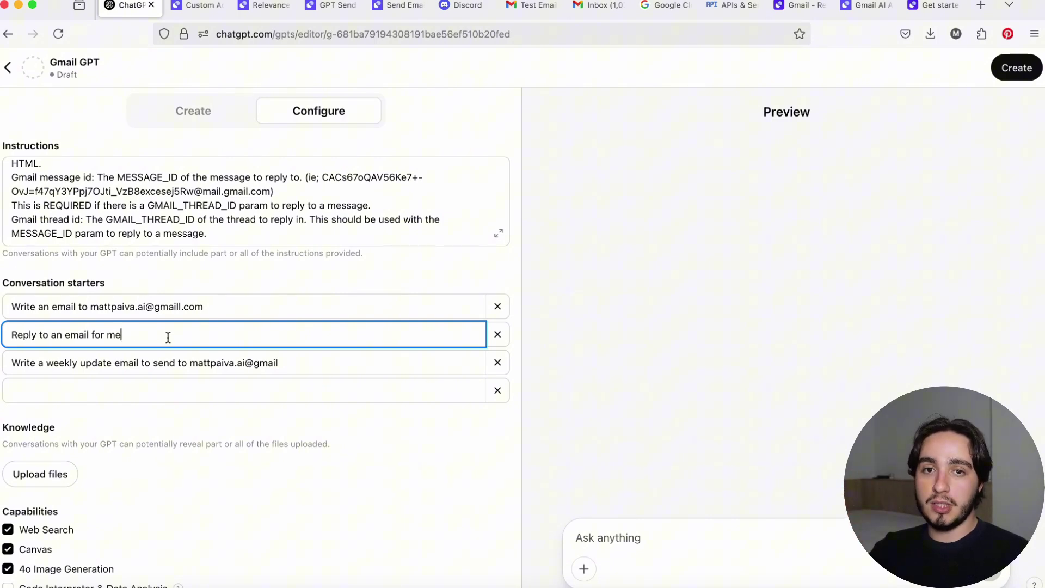
{"action": "scroll", "coordinate": [253, 188], "scroll_direction": "up", "scroll_amount": 5}
Upload the Gmail logo as the GPT's picture, then publish it with Only me visibility.
{"action": "left_click", "coordinate": [253, 189]}
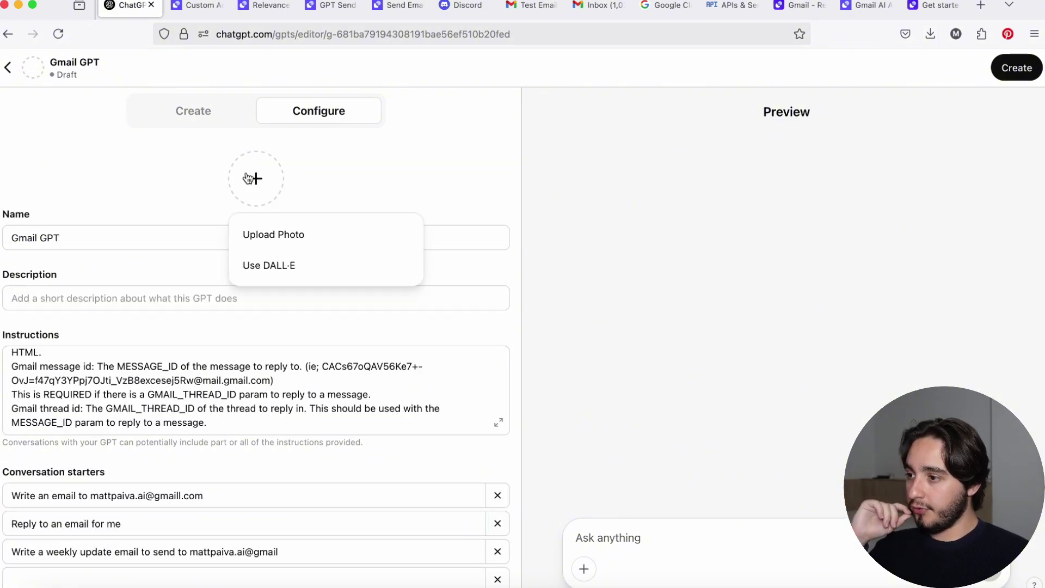
{"action": "left_click", "coordinate": [294, 234]}
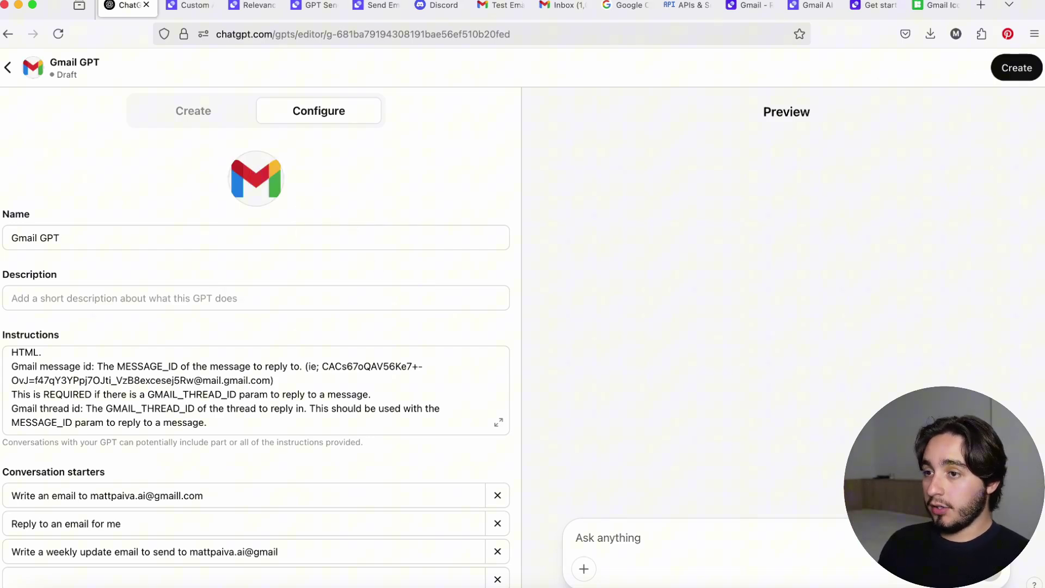
{"action": "left_click", "coordinate": [1016, 67]}
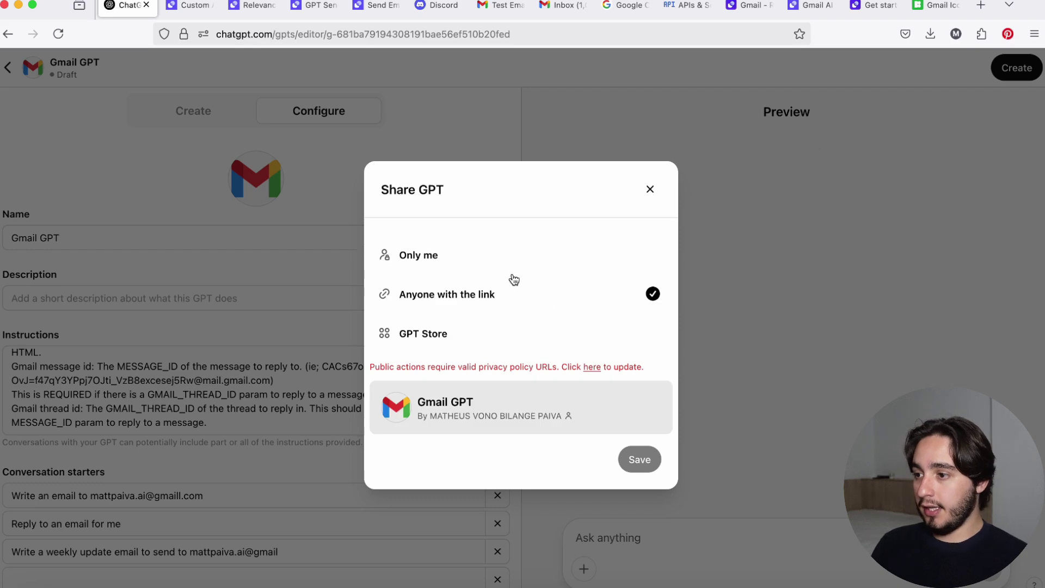
{"action": "left_click", "coordinate": [506, 253]}
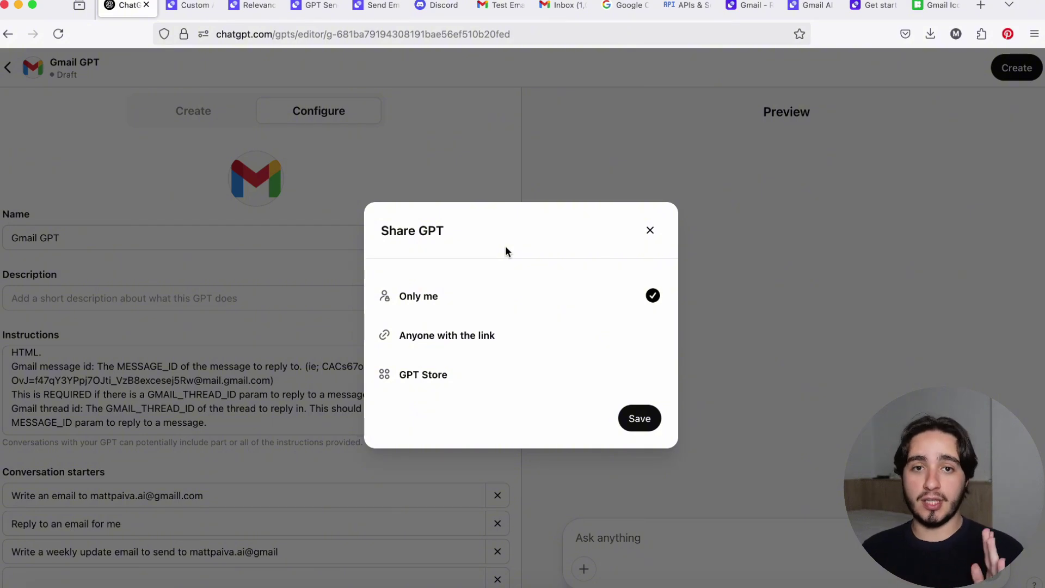
{"action": "left_click", "coordinate": [645, 420]}
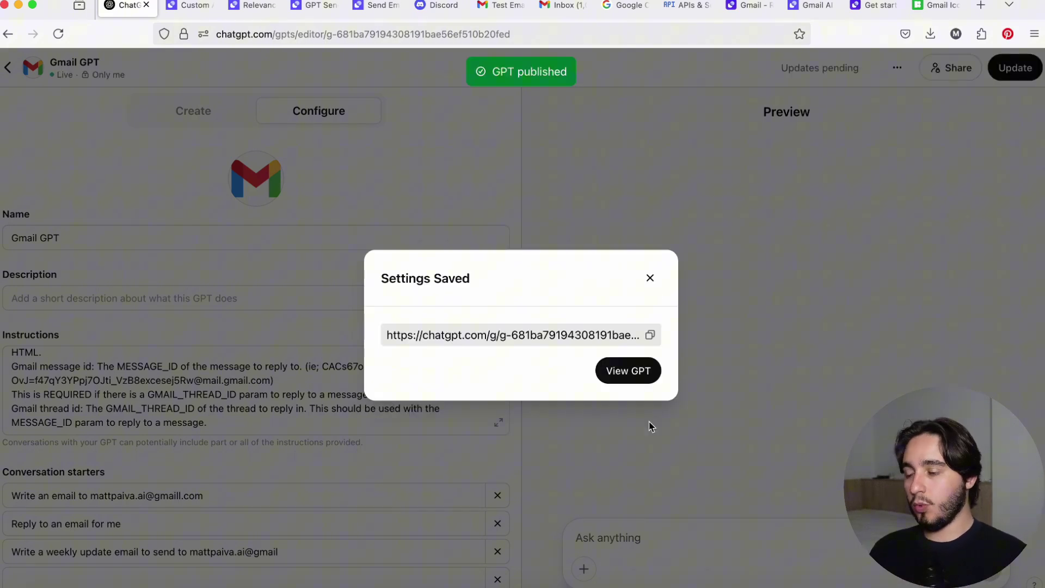